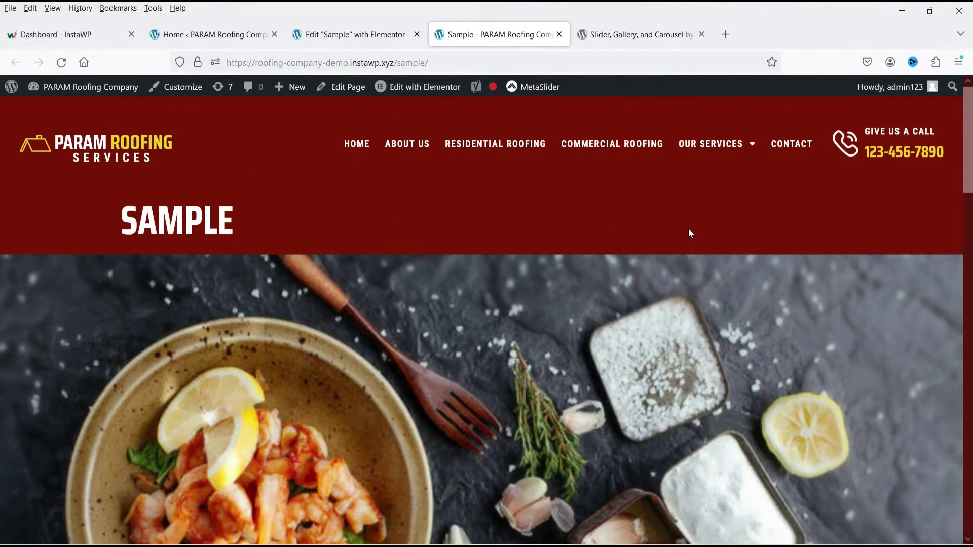
Examine the slider on the Sample page and the MetaSlider plugin's description page on WordPress.org.
scroll(702, 248, down, 3)
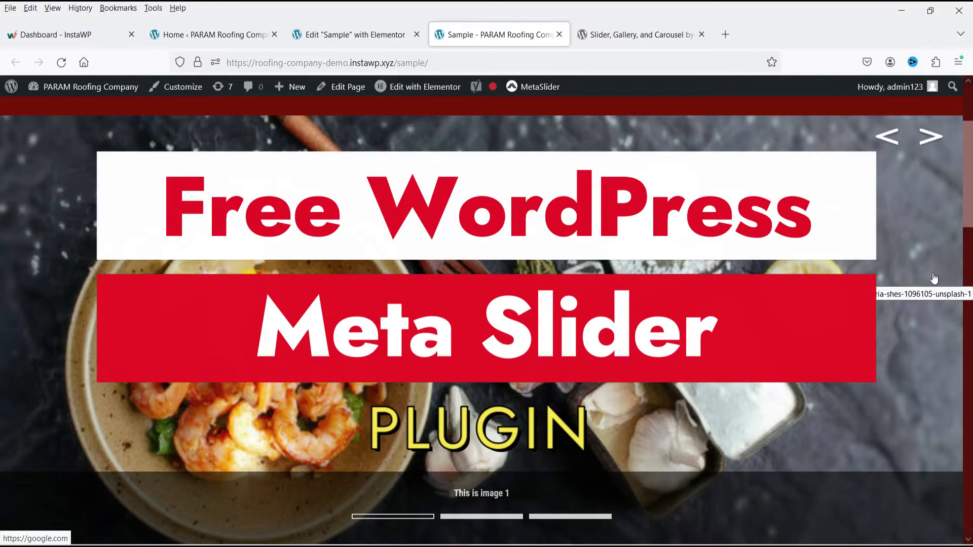
click(628, 43)
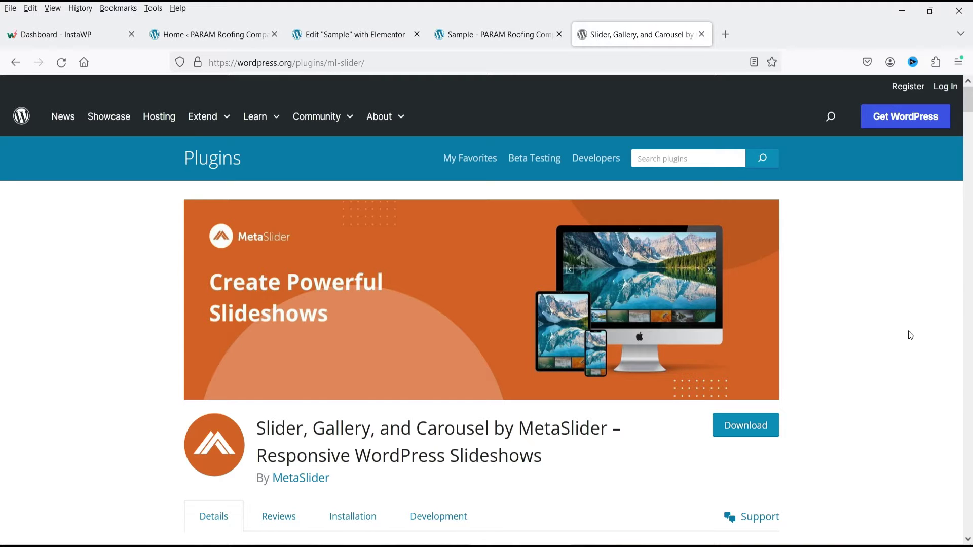
scroll(910, 335, down, 5)
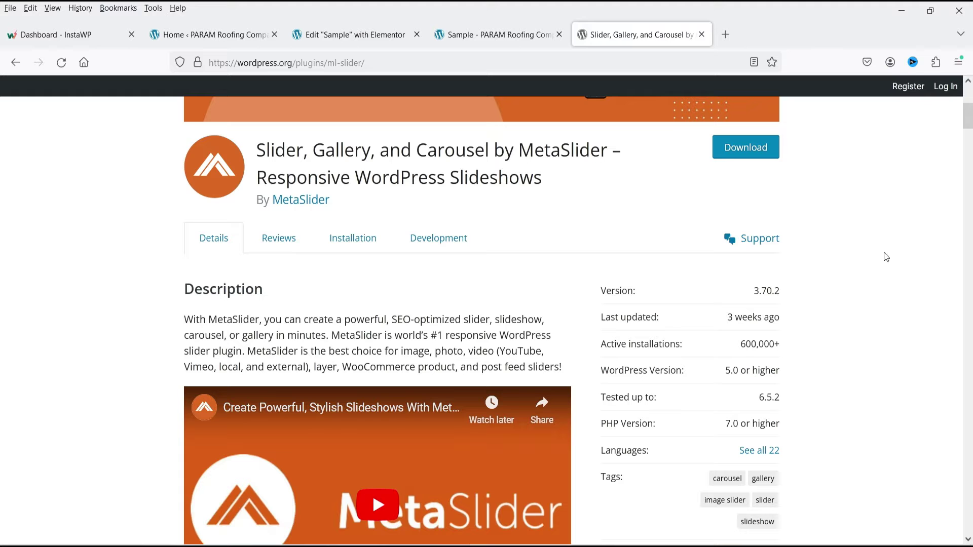
click(484, 28)
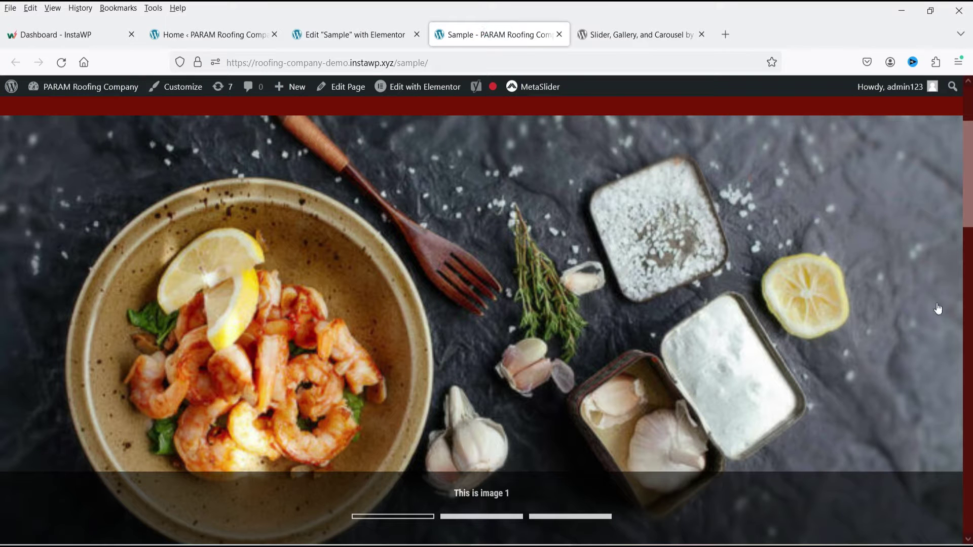
Page through the slides of the full-width slideshow and the carousel on the Sample page, down to the captioned carousel.
scroll(917, 308, up, 2)
scroll(917, 308, down, 2)
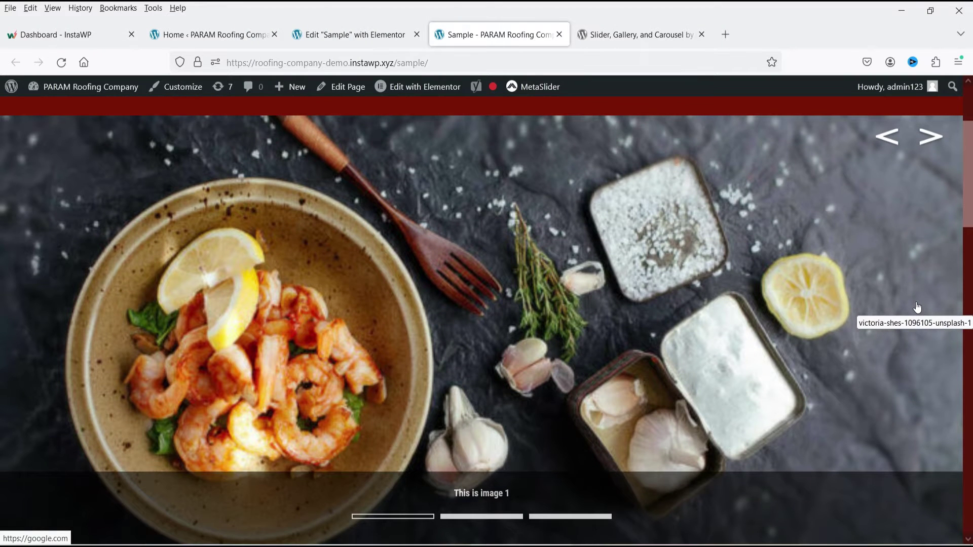
click(927, 137)
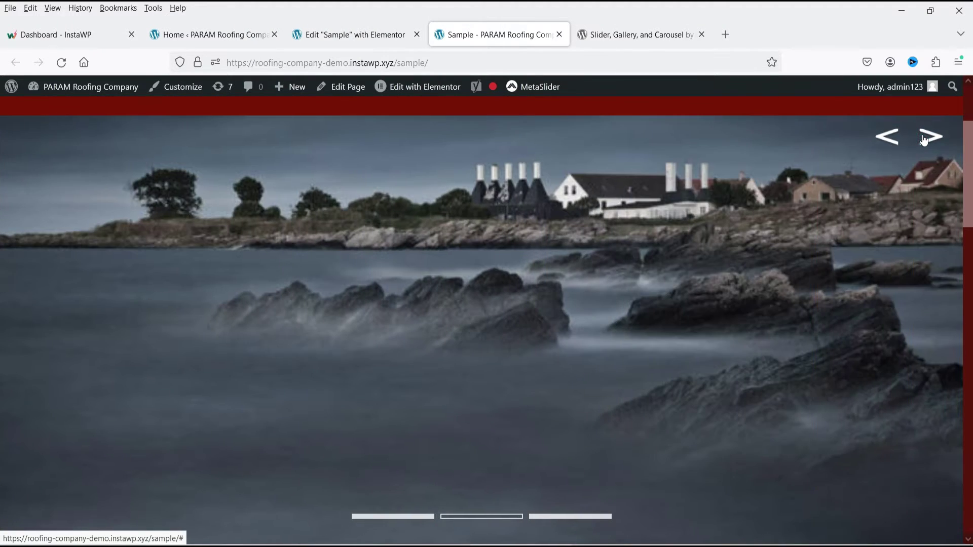
click(924, 138)
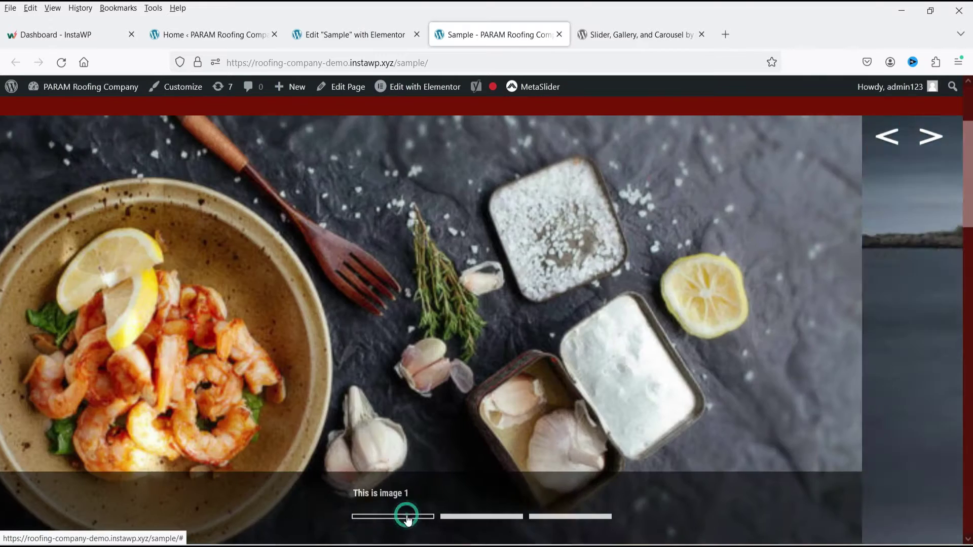
drag(962, 194, 961, 313)
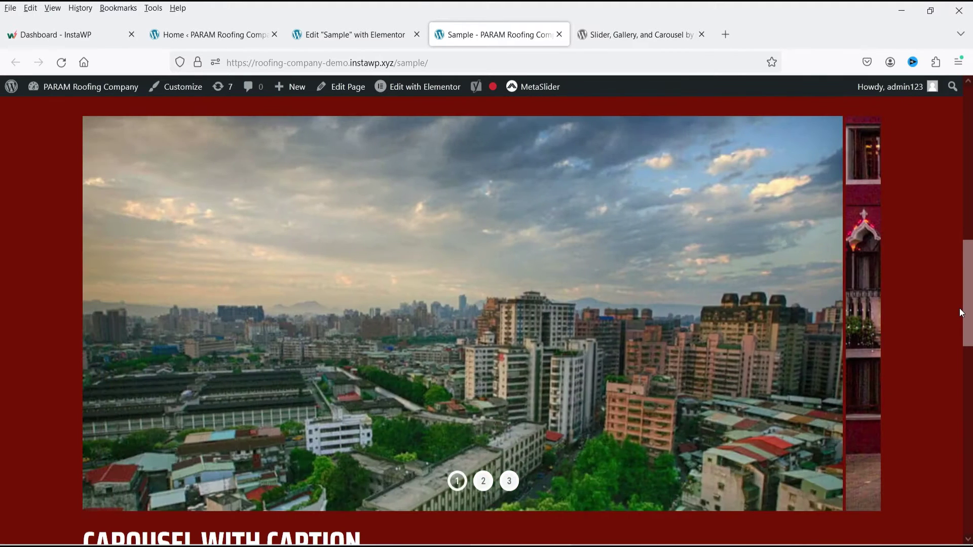
click(836, 321)
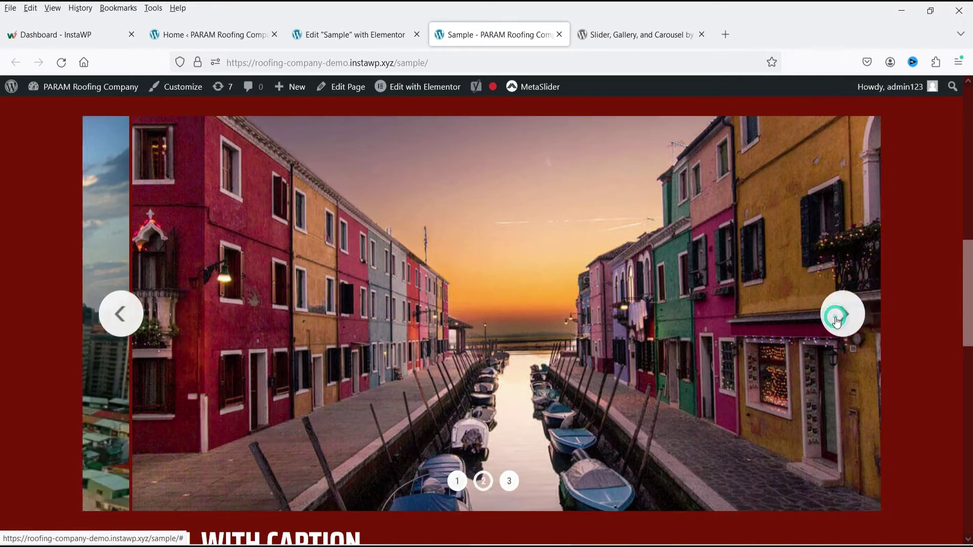
click(458, 484)
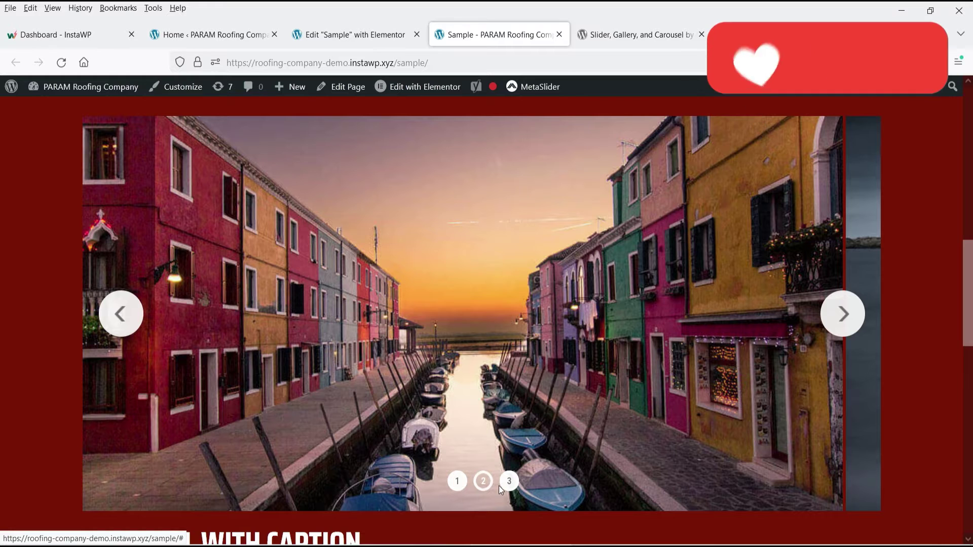
scroll(952, 286, down, 5)
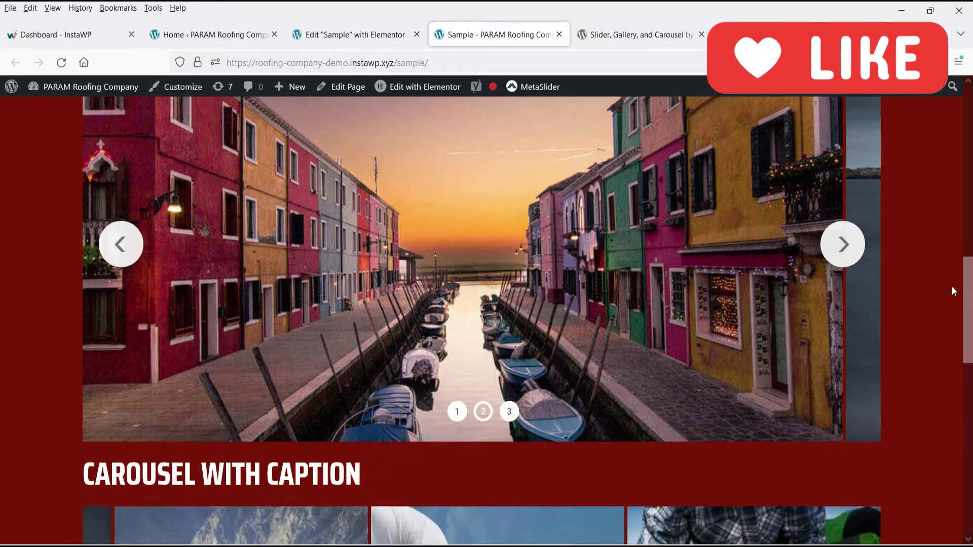
scroll(954, 290, down, 3)
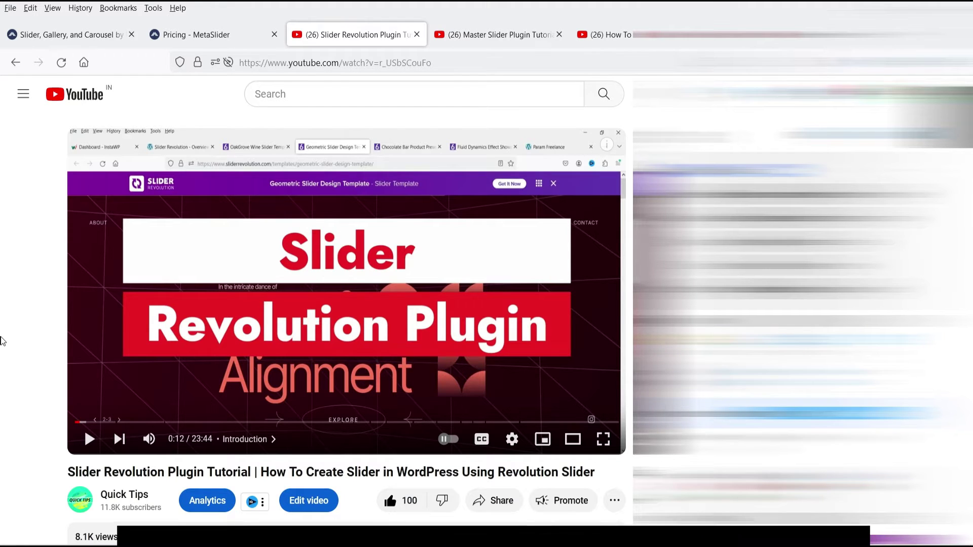
View the open YouTube tutorials on the Master Slider and Smart Slider 3 plugins.
click(490, 40)
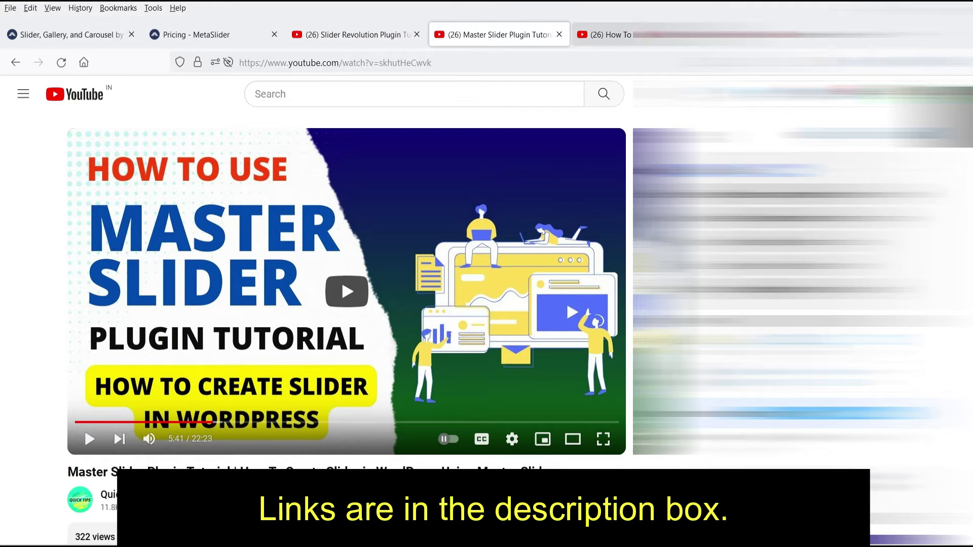
click(611, 43)
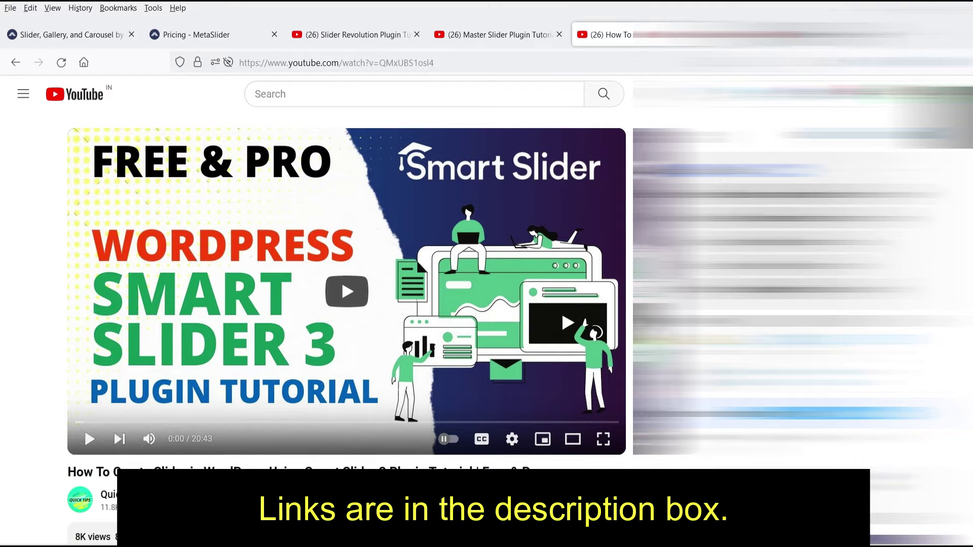
key(ctrl+Tab)
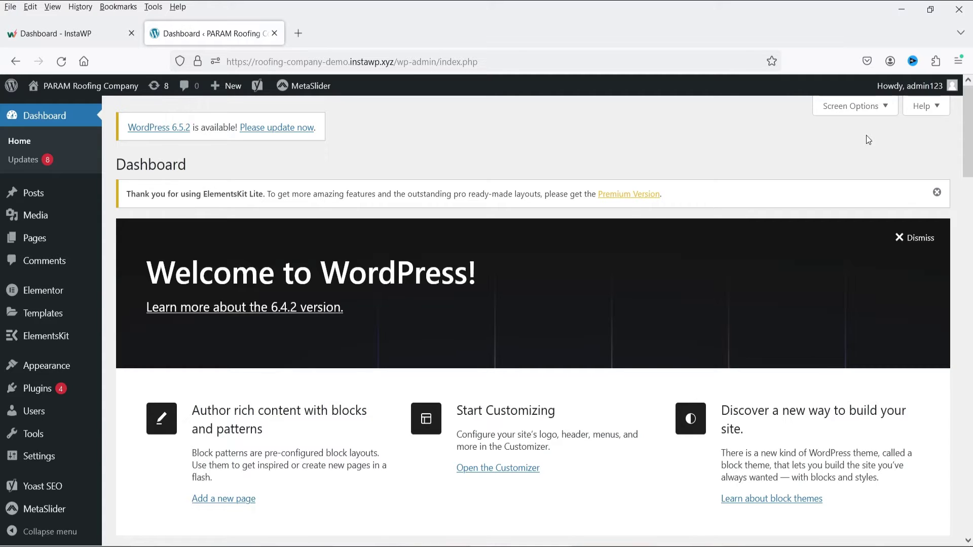
Search the WordPress plugin directory for "meta slider" from the site's dashboard and look through the results.
mouse_move(35, 390)
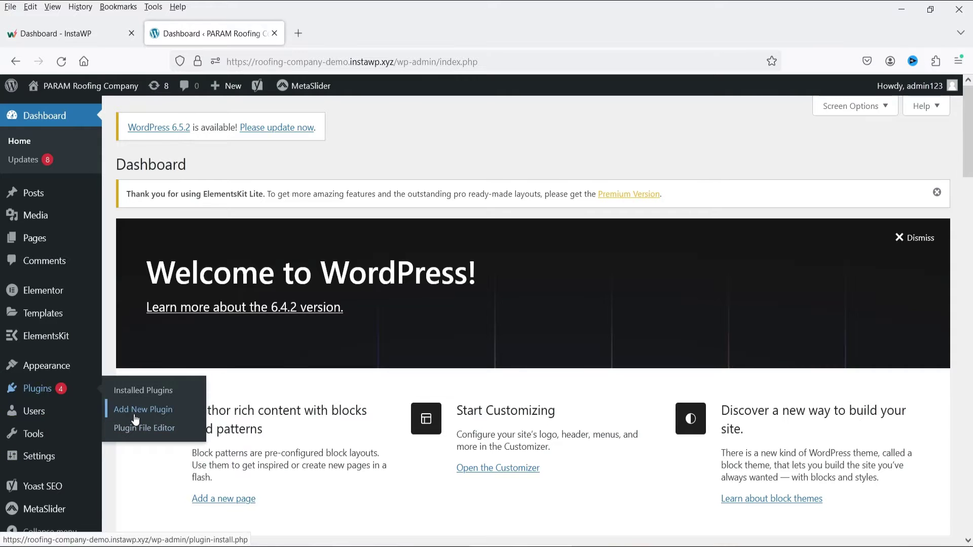
click(135, 419)
click(809, 205)
text(meta slider)
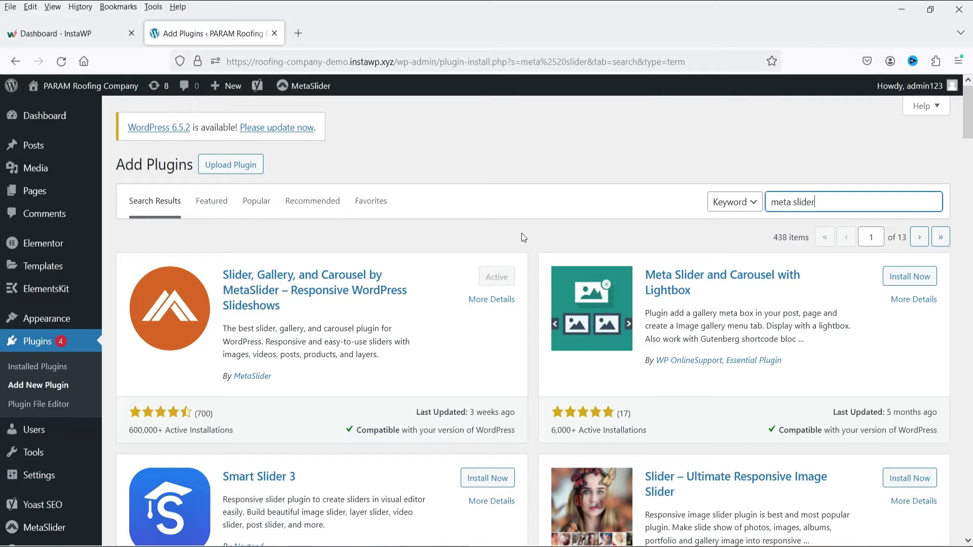
scroll(456, 304, down, 4)
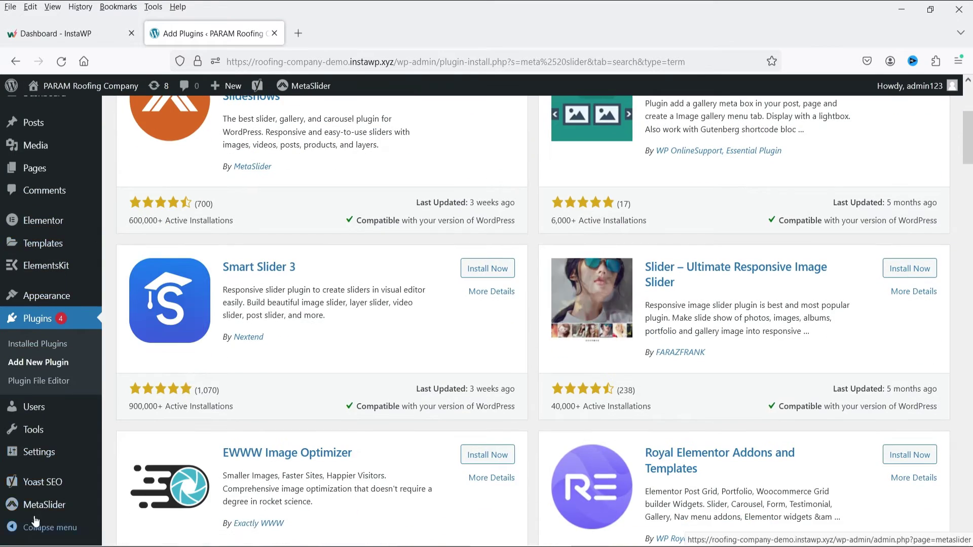
Review MetaSlider's slideshow defaults and global settings, including base image size, mobile breakpoints and legacy libraries.
mouse_move(34, 506)
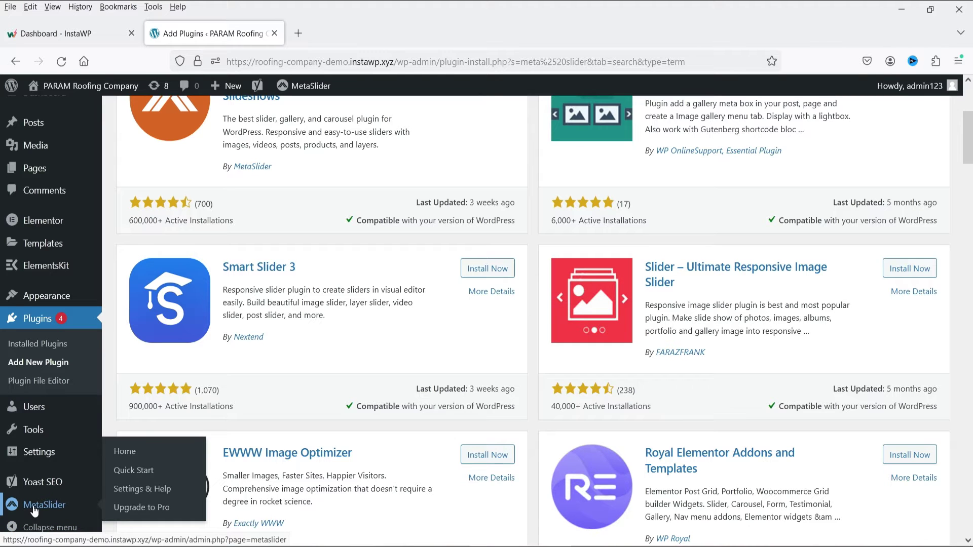
click(136, 489)
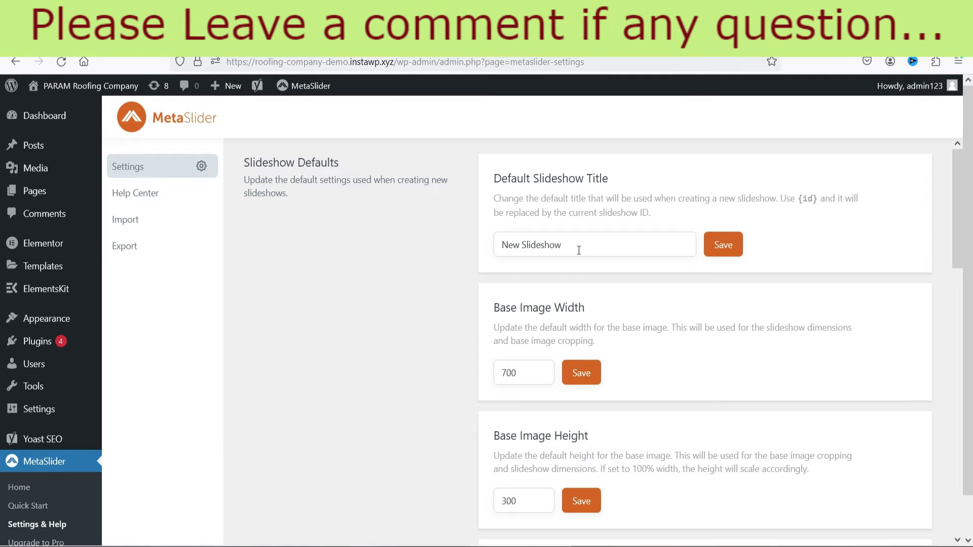
scroll(592, 200, down, 3)
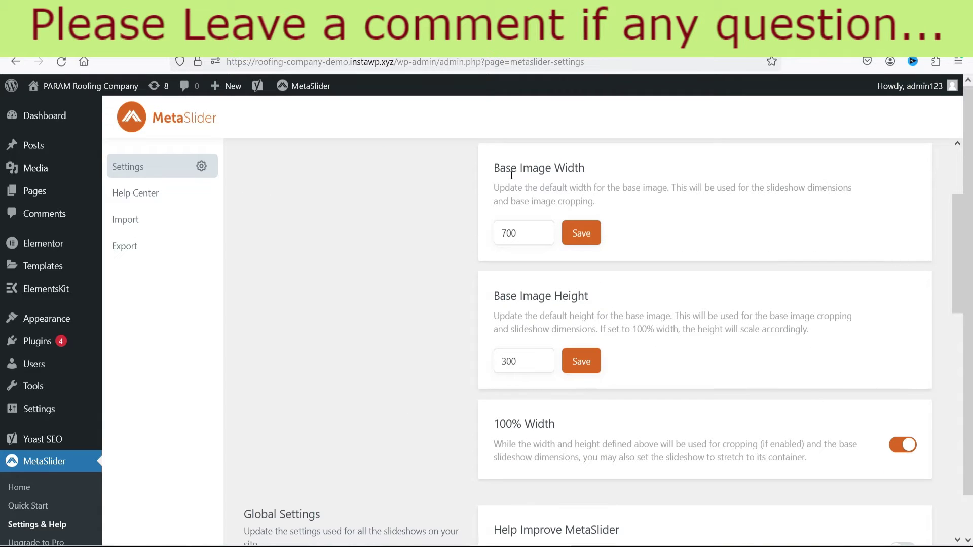
scroll(536, 245, down, 3)
scroll(524, 299, down, 3)
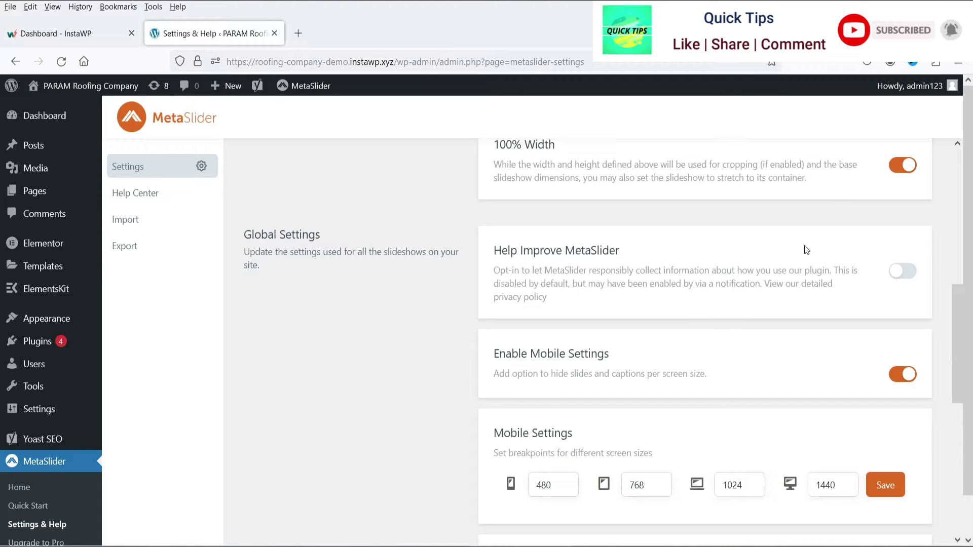
scroll(798, 250, down, 4)
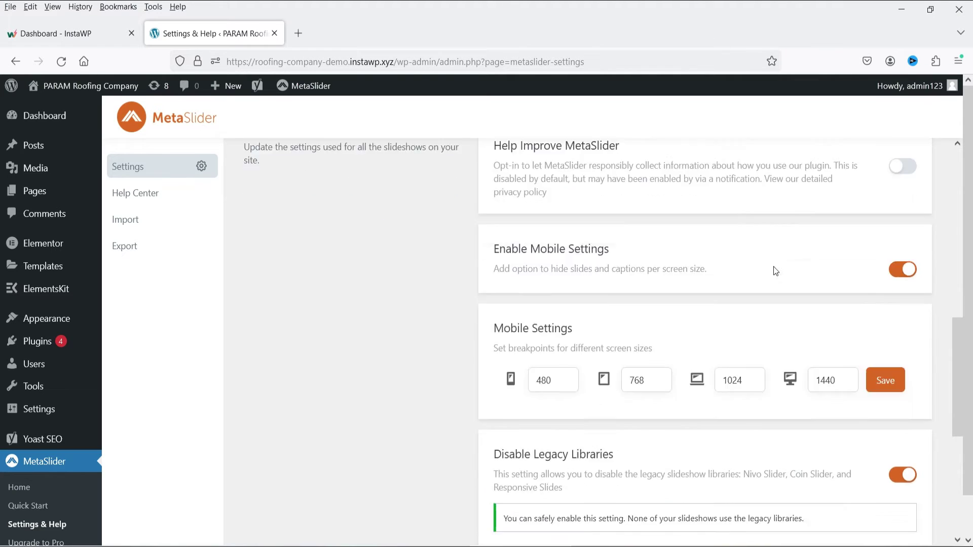
scroll(776, 274, down, 15)
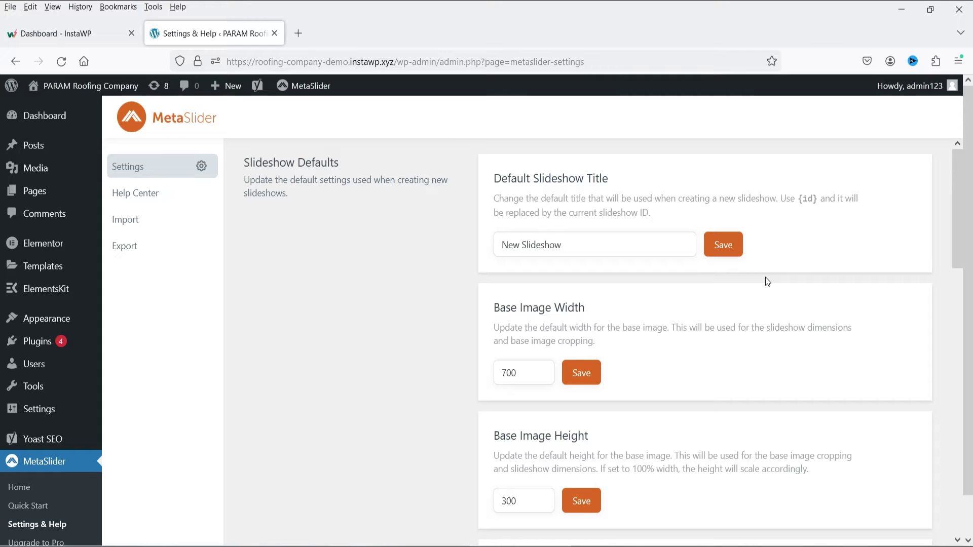
Create a slideshow with sample images from MetaSlider's Quick Start using the Image Slideshow demo.
click(20, 487)
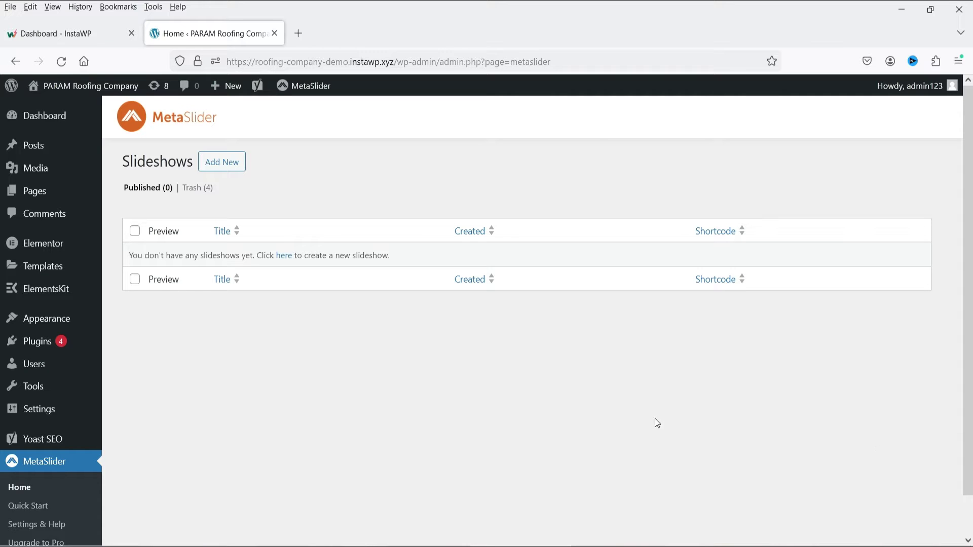
scroll(515, 393, down, 1)
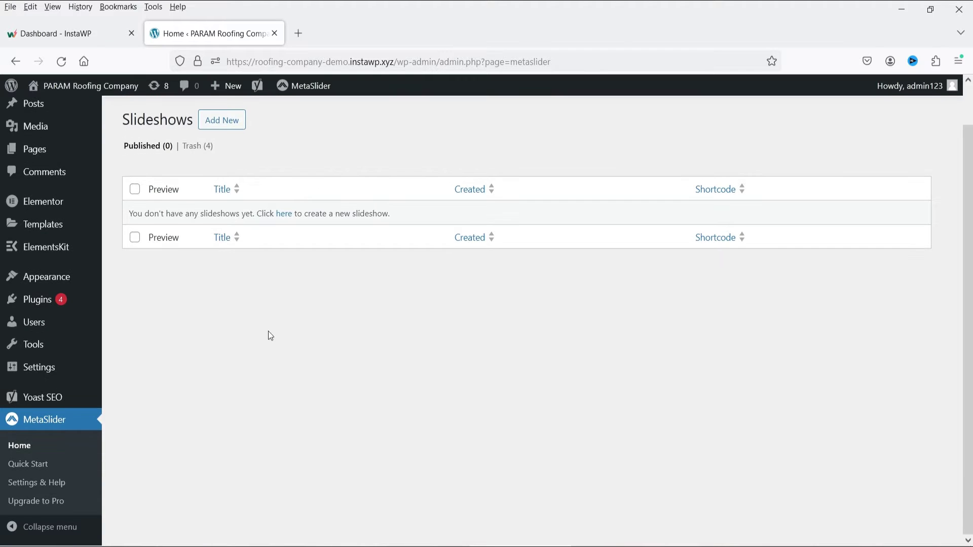
click(24, 465)
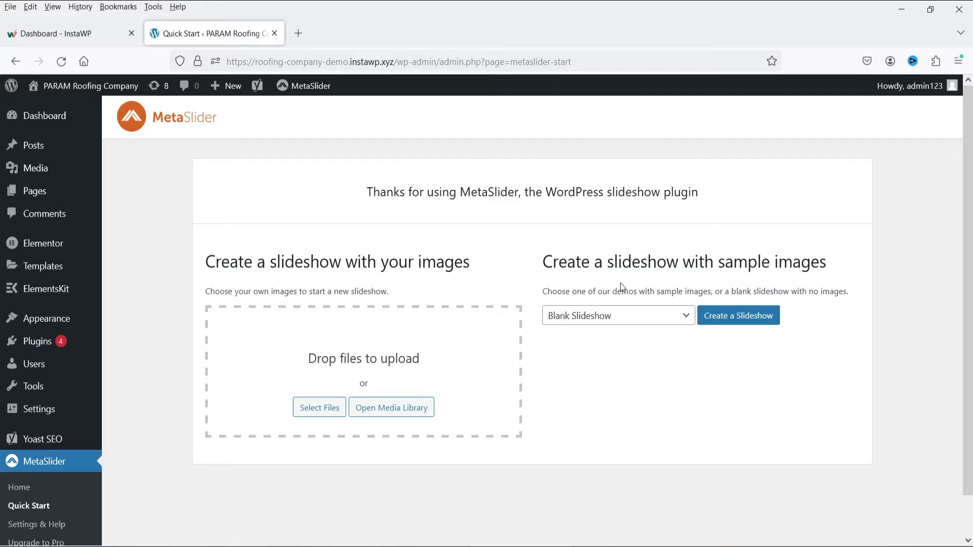
click(619, 316)
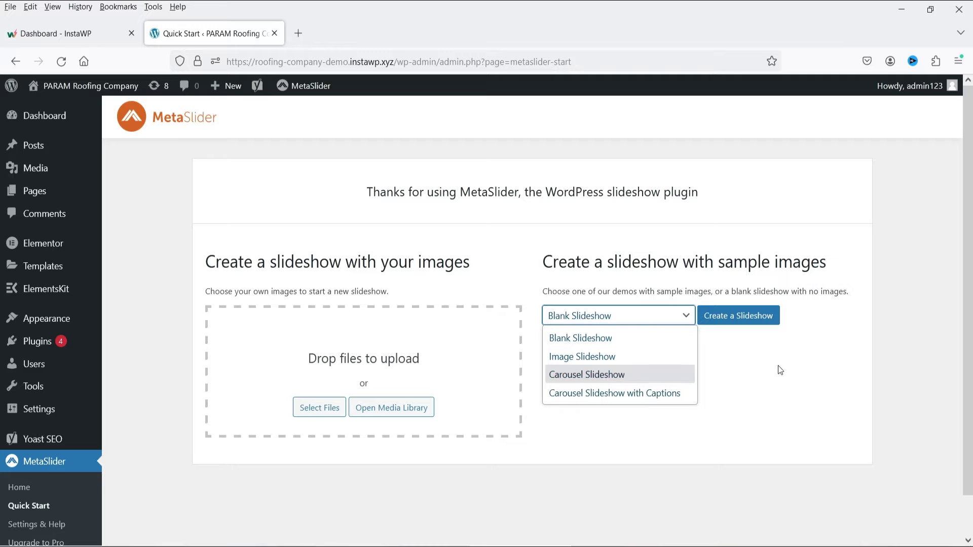
click(603, 358)
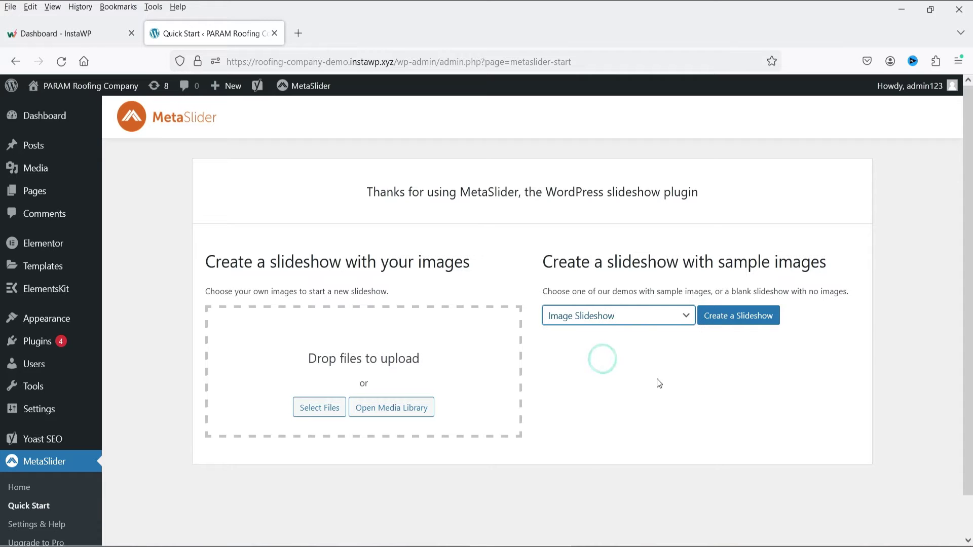
click(722, 321)
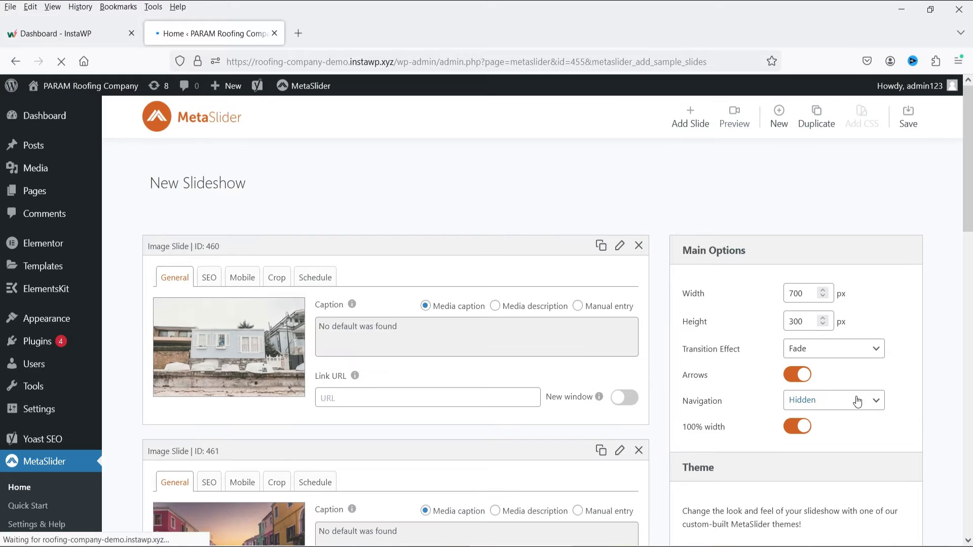
Replace the first slide's image with the food bowl photo from the first row of the media library.
scroll(191, 245, down, 2)
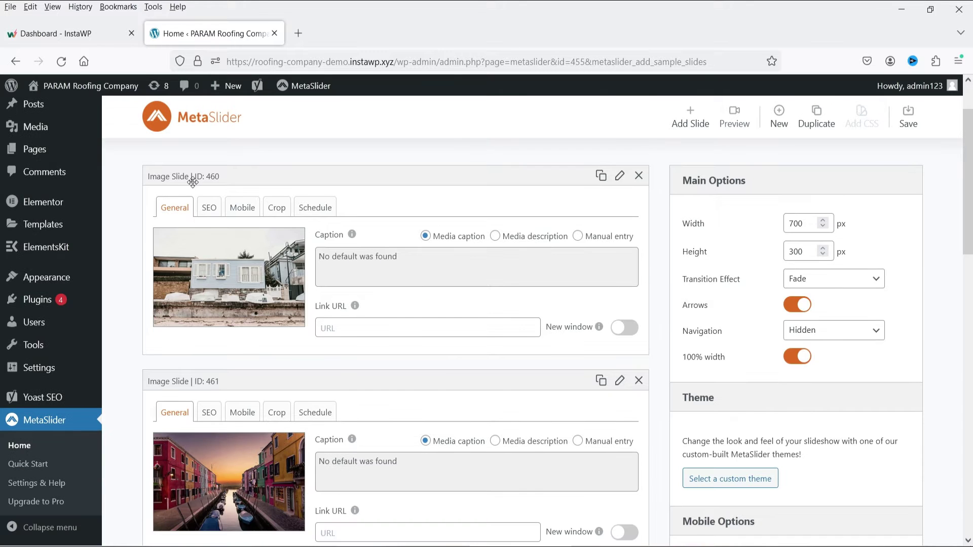
scroll(279, 314, down, 8)
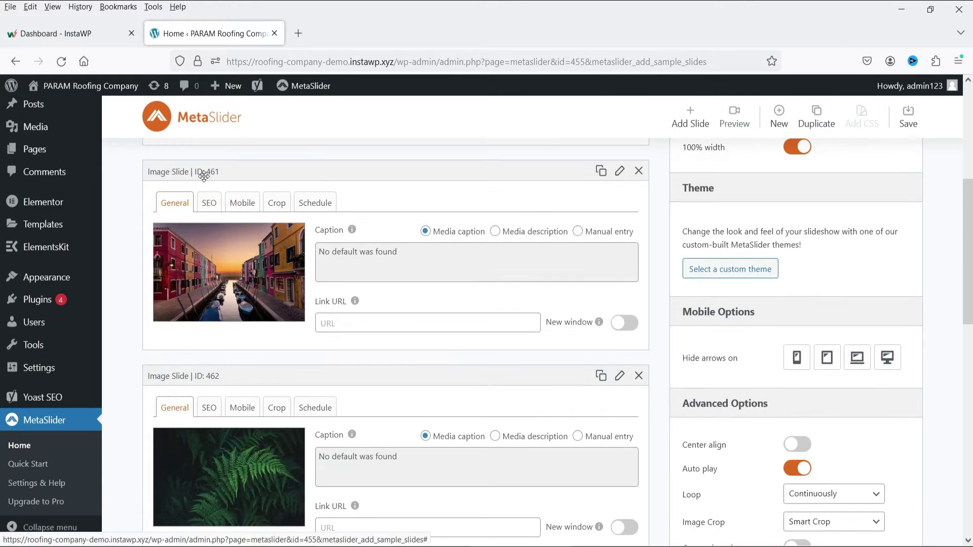
scroll(278, 314, down, 4)
scroll(279, 315, up, 14)
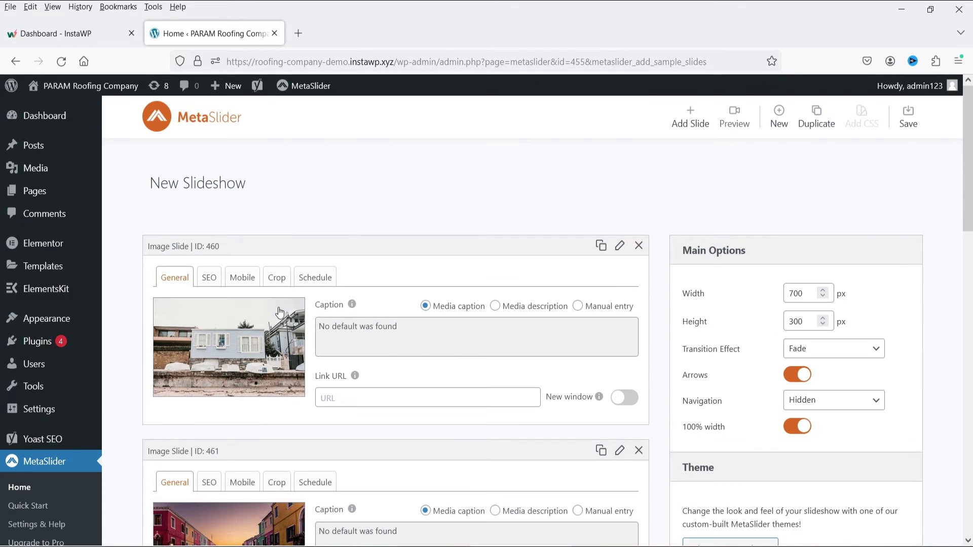
click(233, 347)
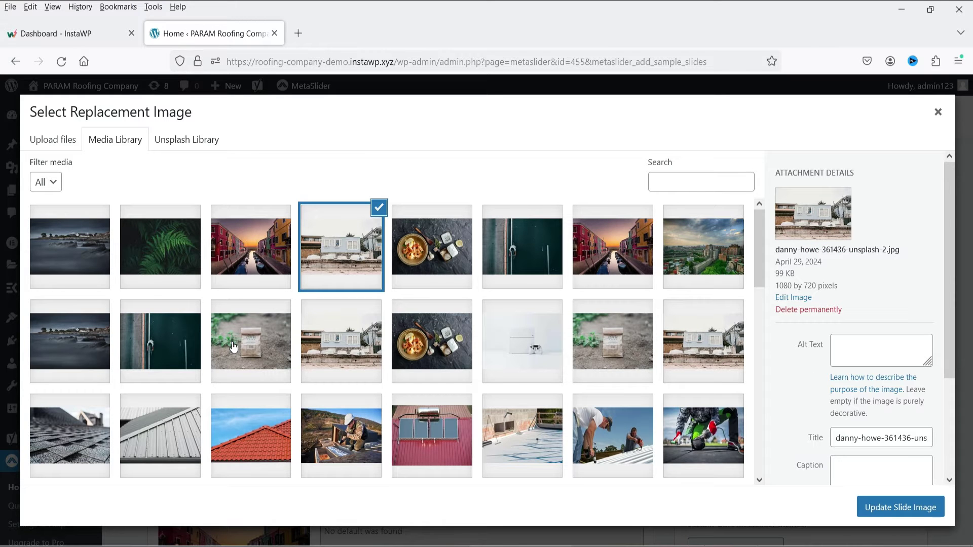
click(421, 279)
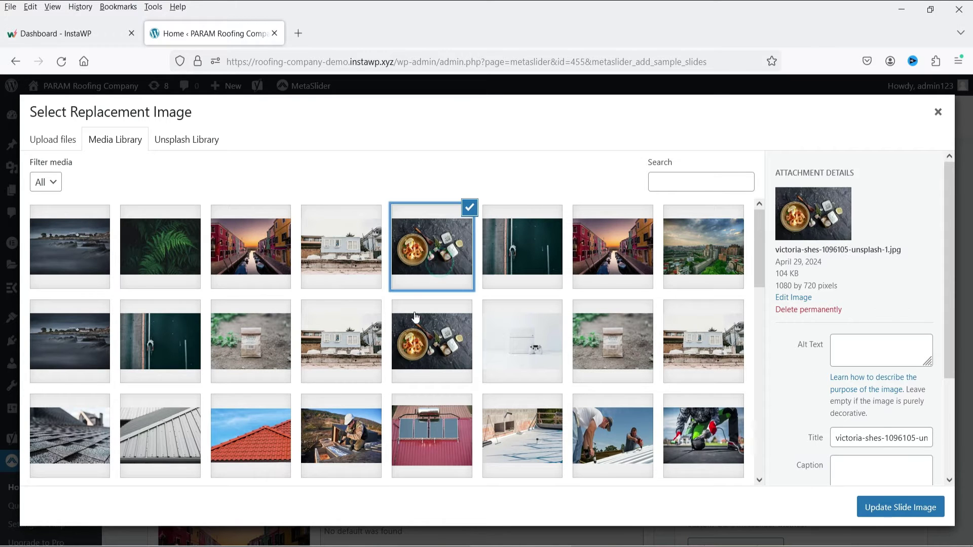
click(878, 512)
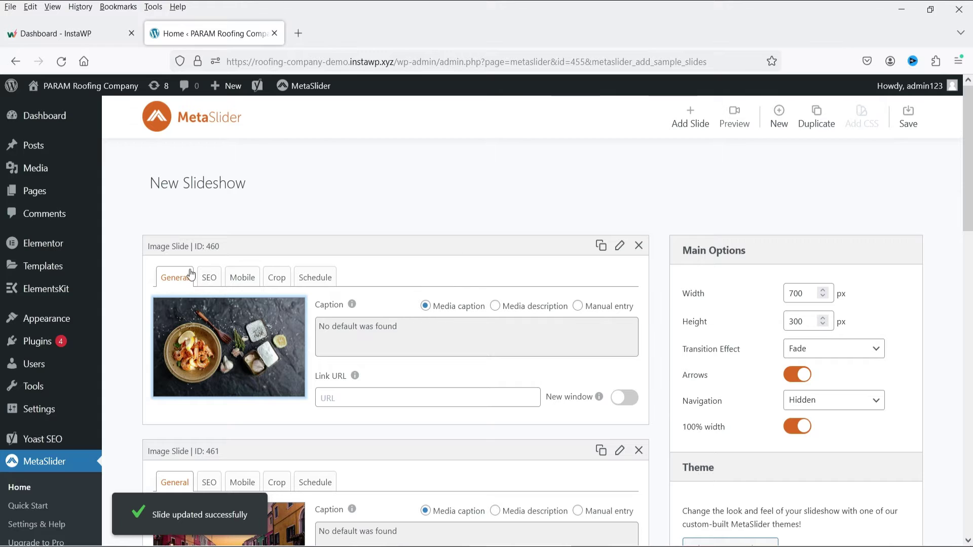
Turn off the inherited image title and image alt text in the first slide's SEO settings.
click(209, 278)
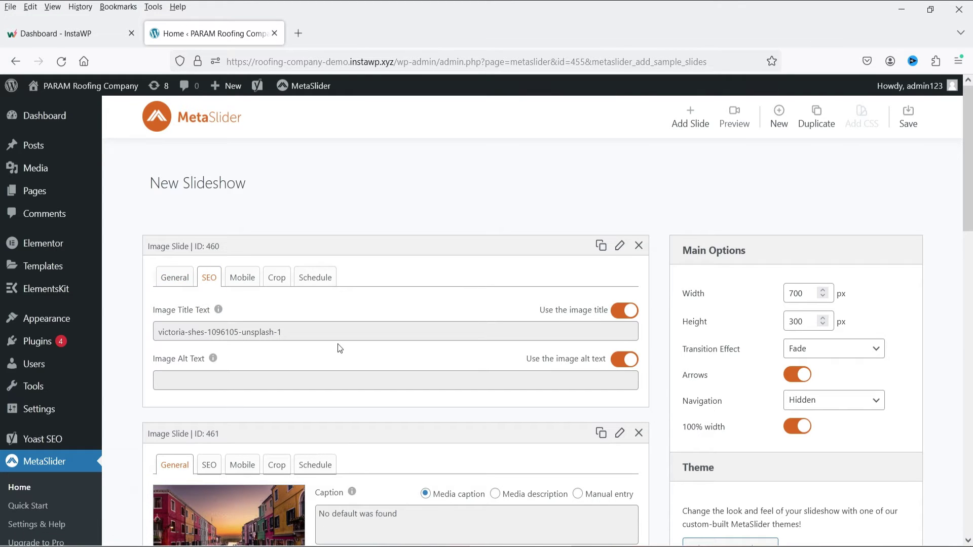
triple_click(240, 333)
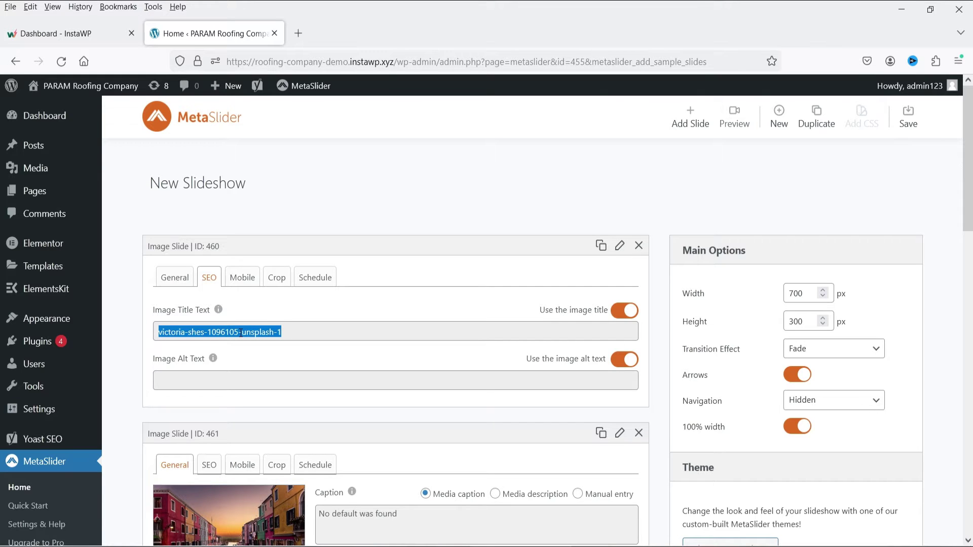
click(615, 310)
click(318, 337)
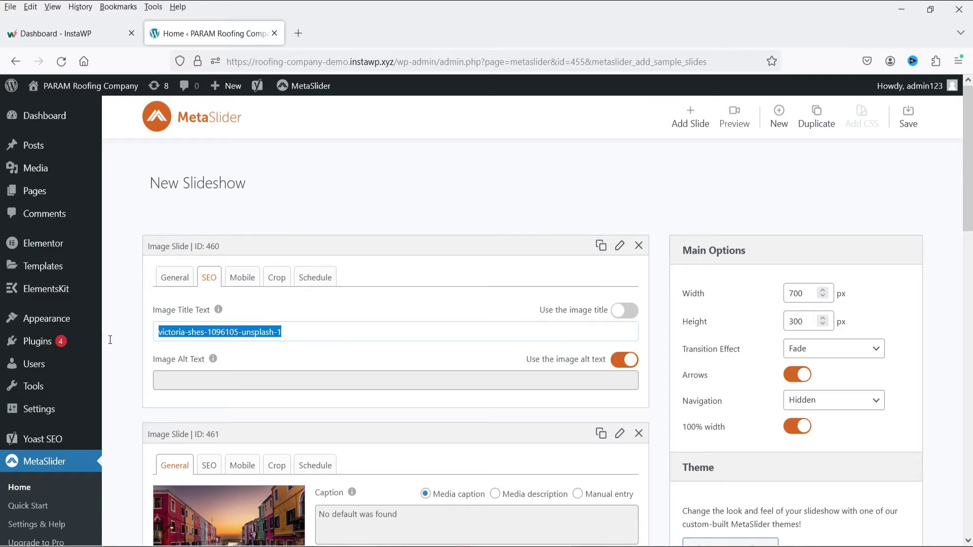
click(244, 373)
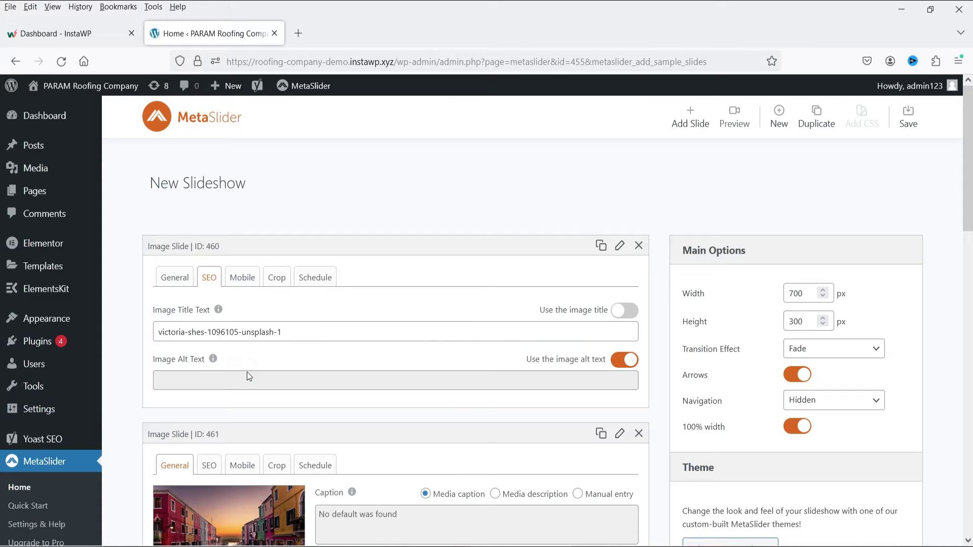
click(621, 360)
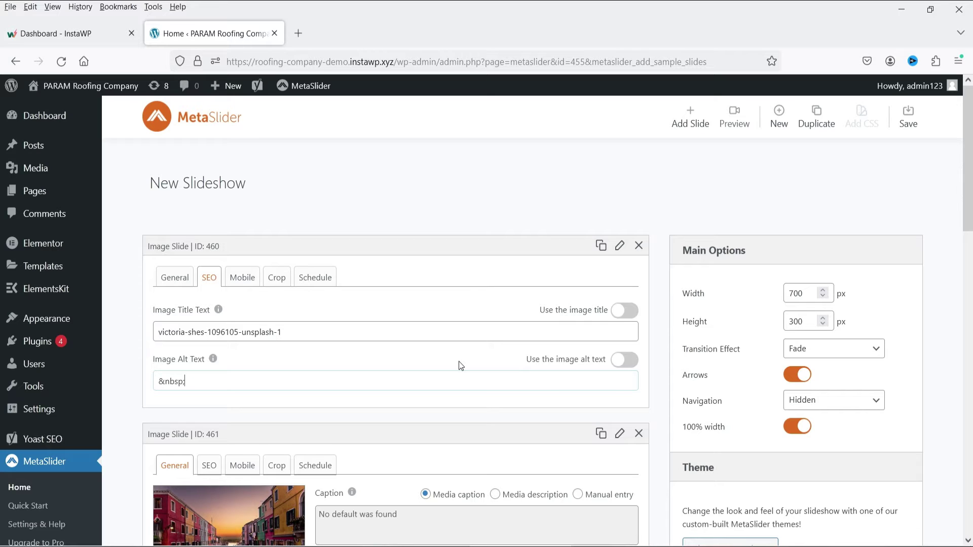
Hide the first slide's caption on phones and choose Center Center as its crop position.
click(241, 279)
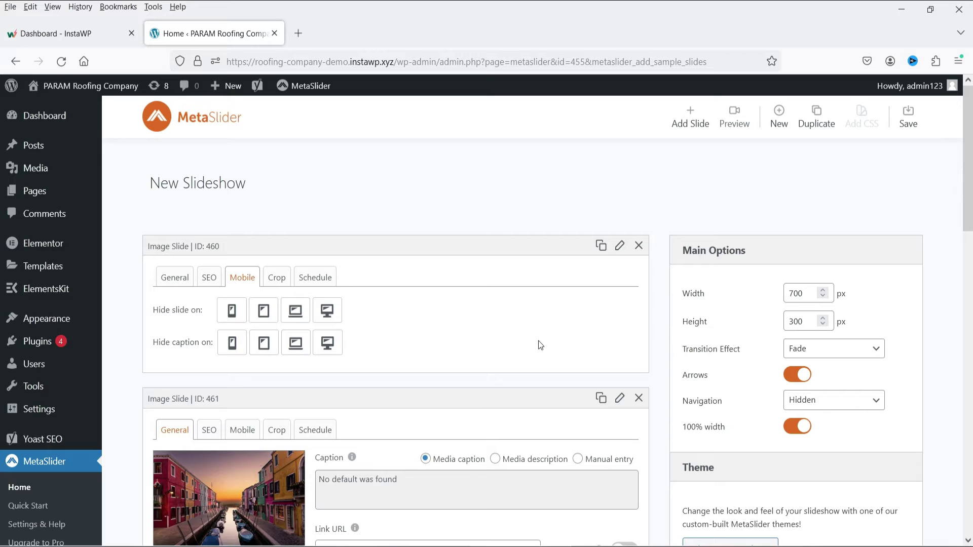
click(232, 343)
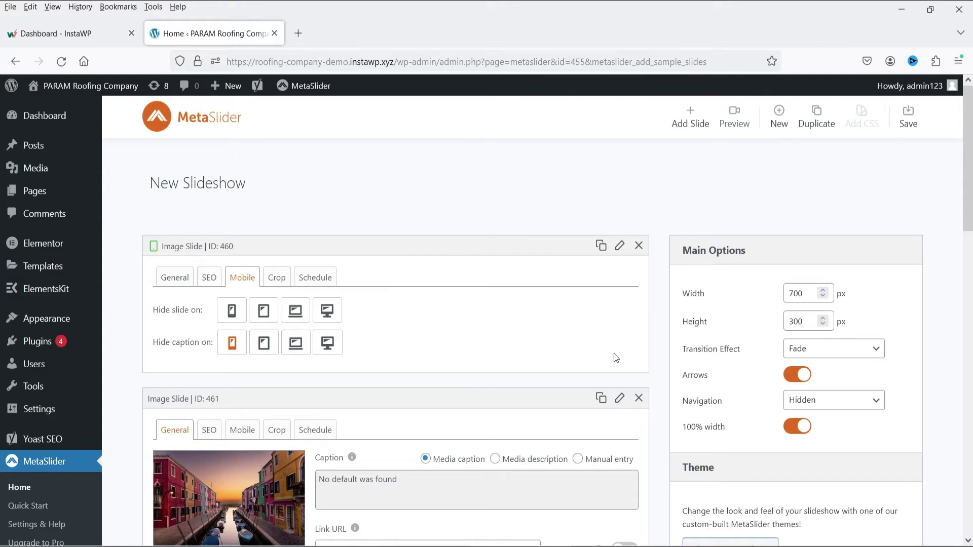
click(276, 278)
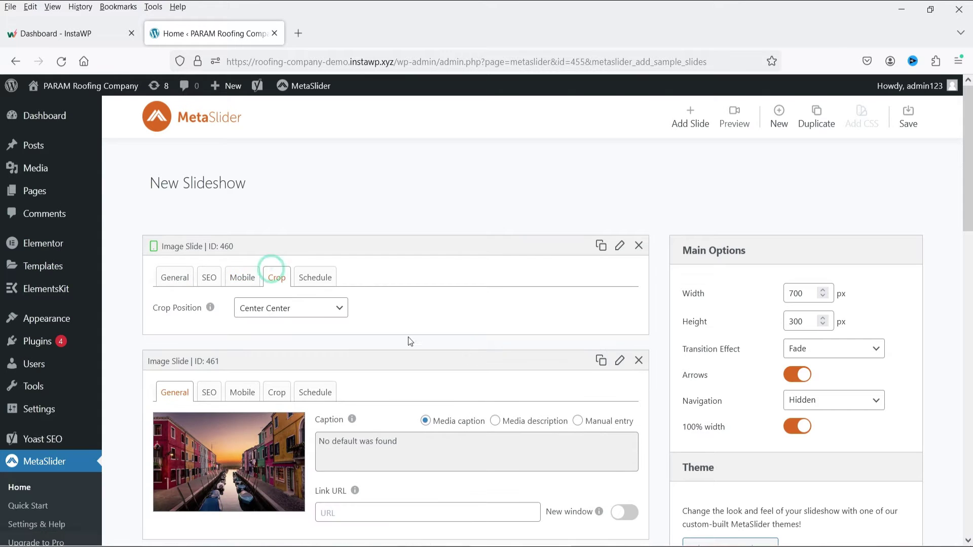
click(310, 313)
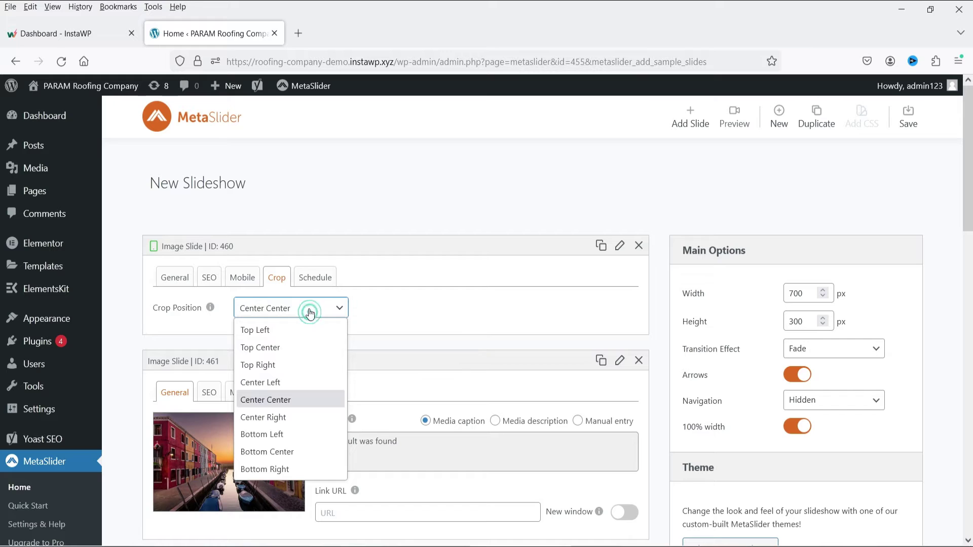
click(299, 399)
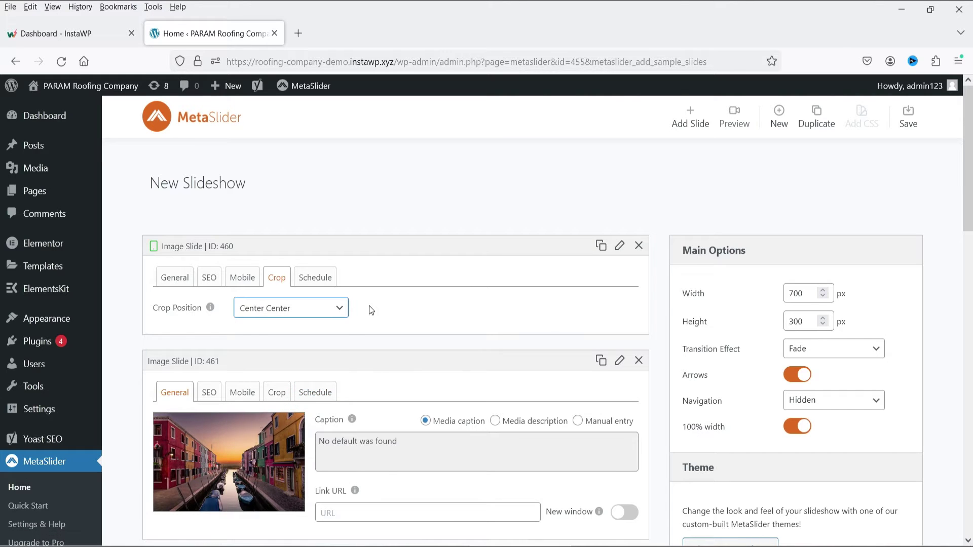
click(308, 282)
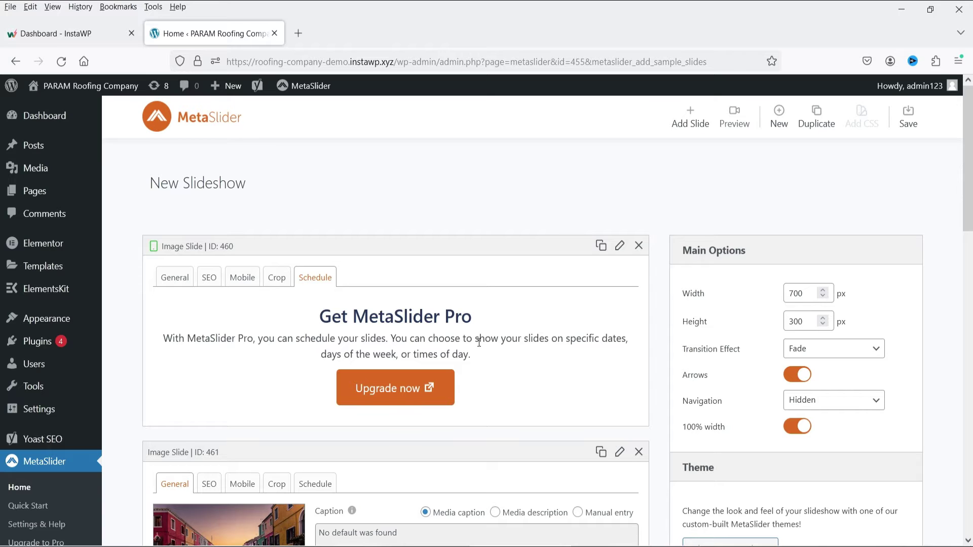
click(174, 277)
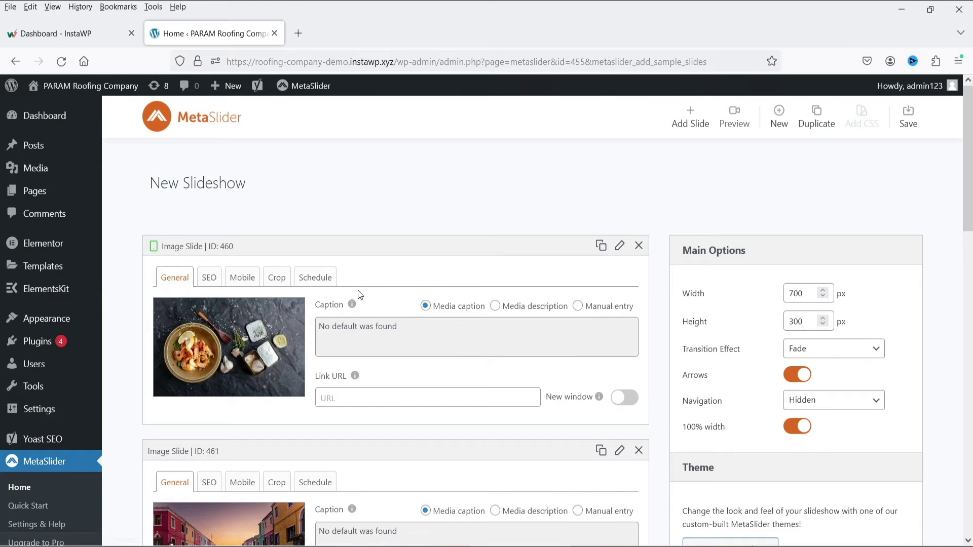
scroll(495, 296, down, 1)
scroll(494, 296, down, 2)
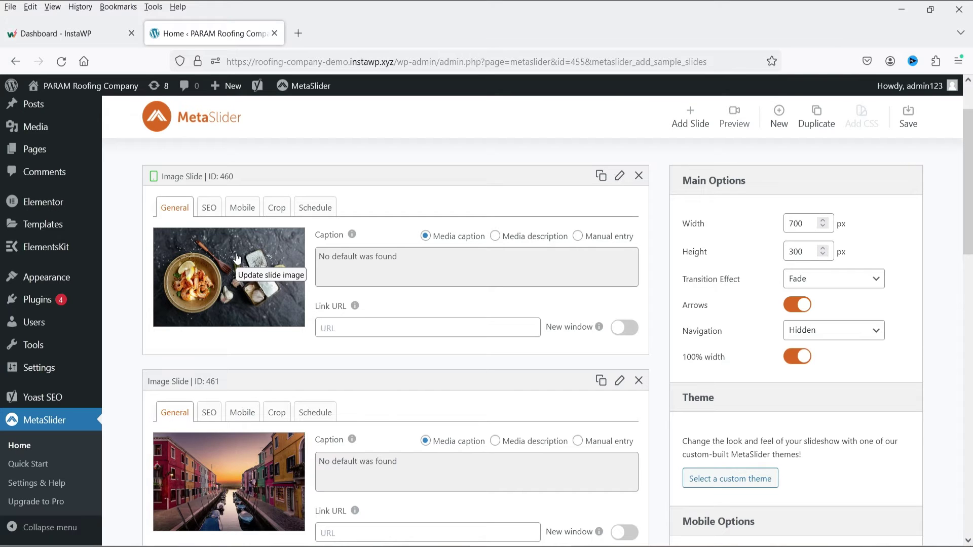
click(623, 328)
click(408, 328)
text(ht)
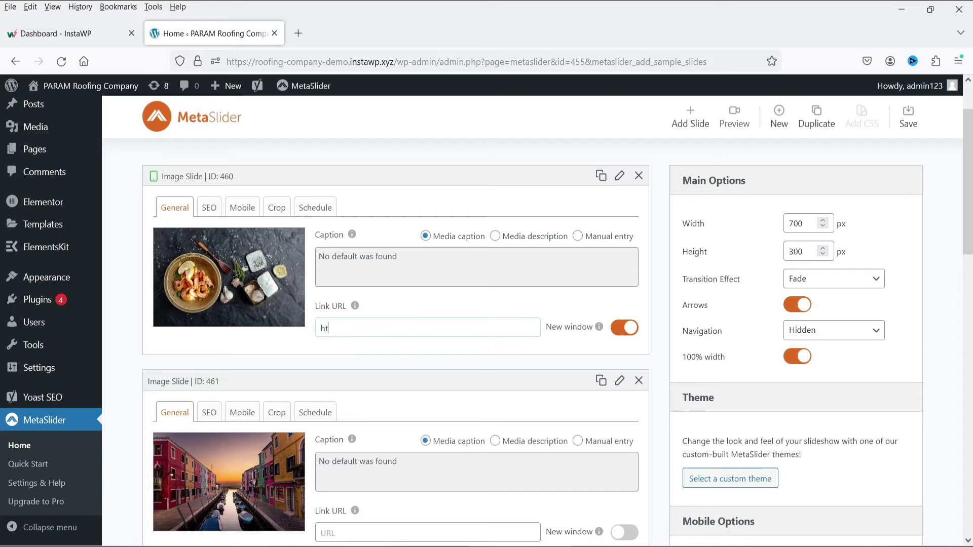
text(tps://google.com)
Switch the first slide's caption to manual entry and replace the placeholder text with "This is image 1".
click(427, 259)
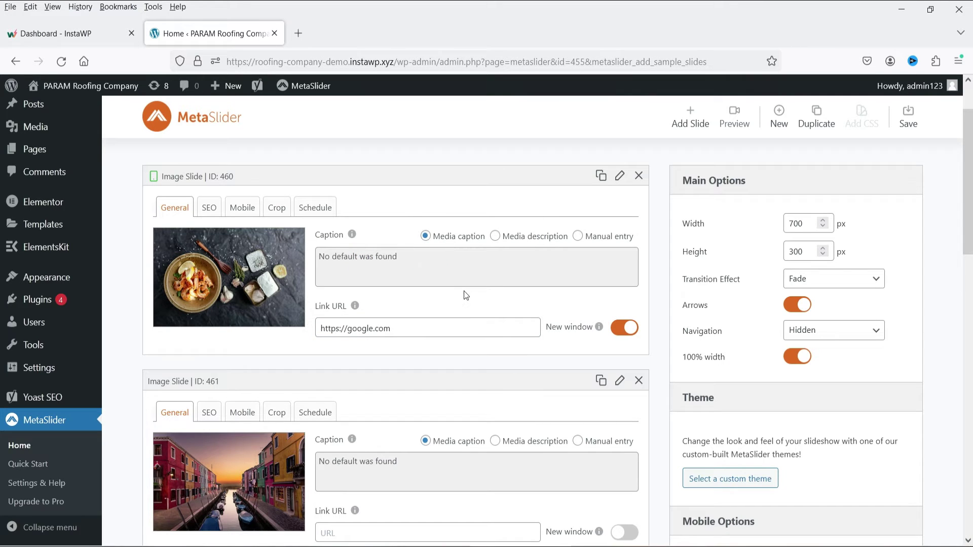
click(577, 236)
triple_click(380, 315)
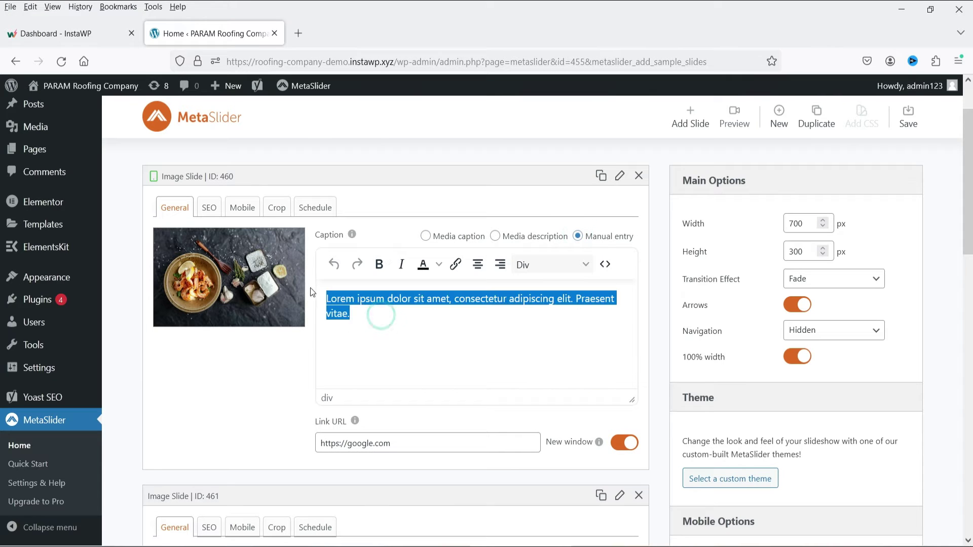
text(This is image 1)
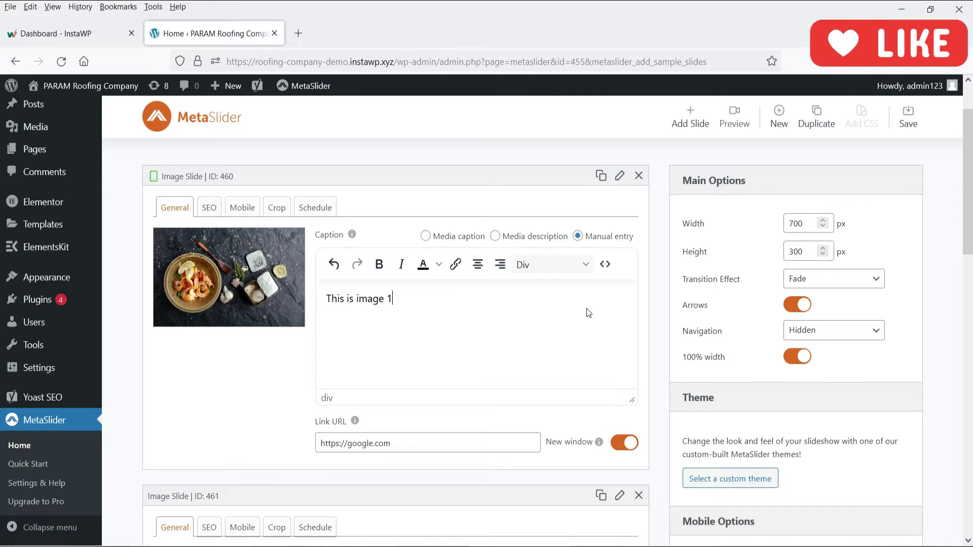
Make the first slide's whole caption text bold.
triple_click(429, 304)
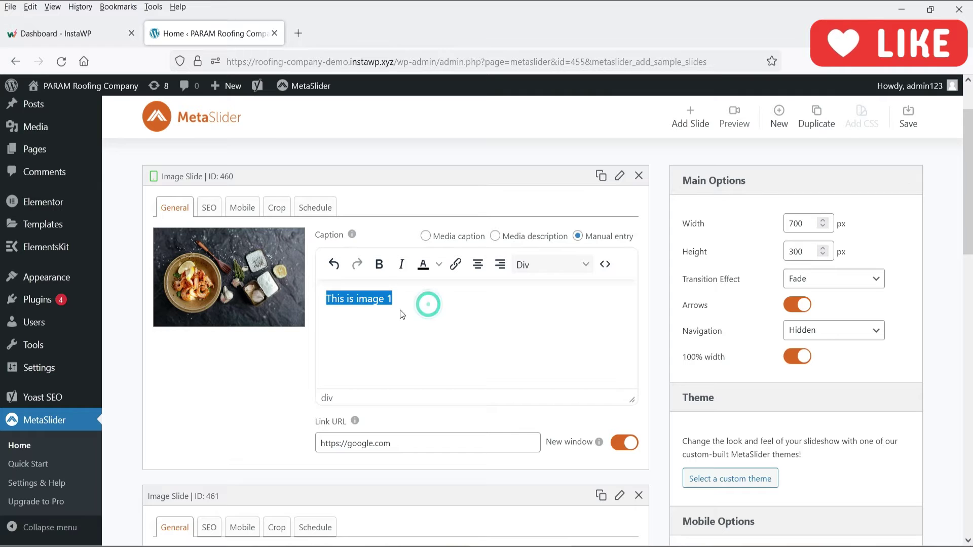
click(379, 264)
click(435, 299)
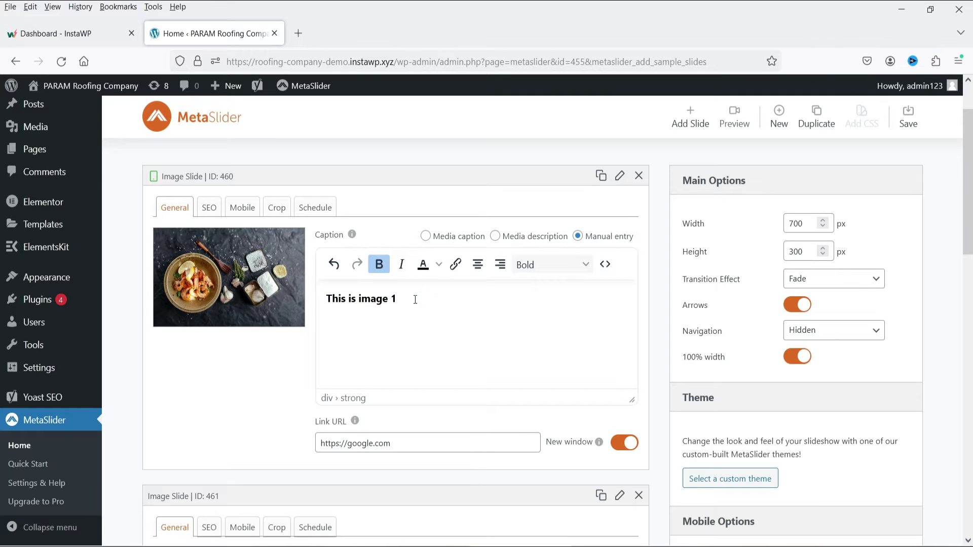
click(457, 263)
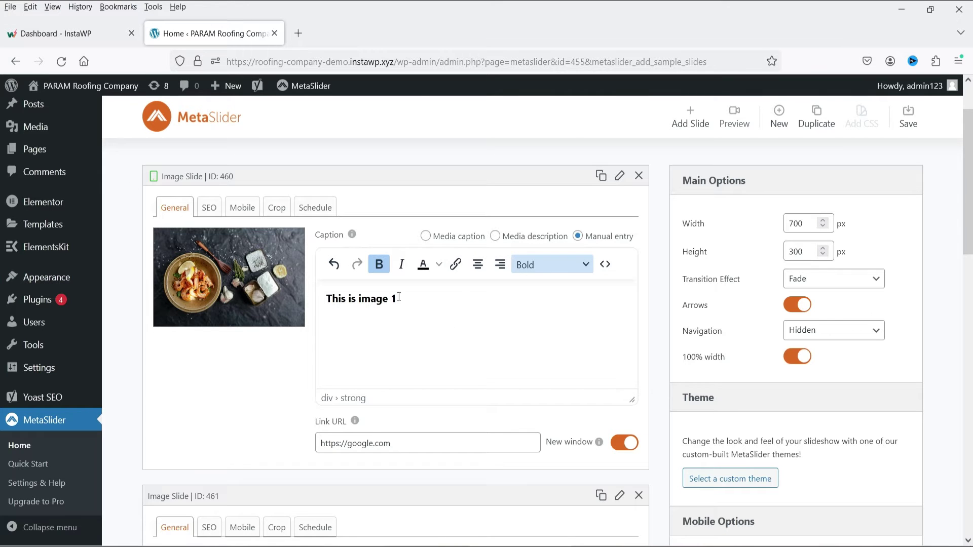
Replace the second slide's canal image with the dark rocky coastline photo from the media library.
scroll(485, 307, down, 4)
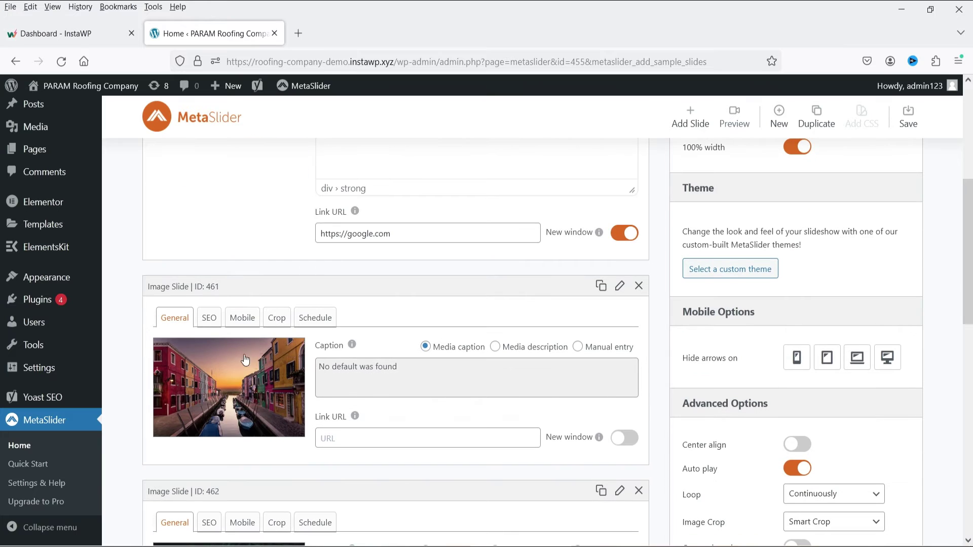
click(259, 374)
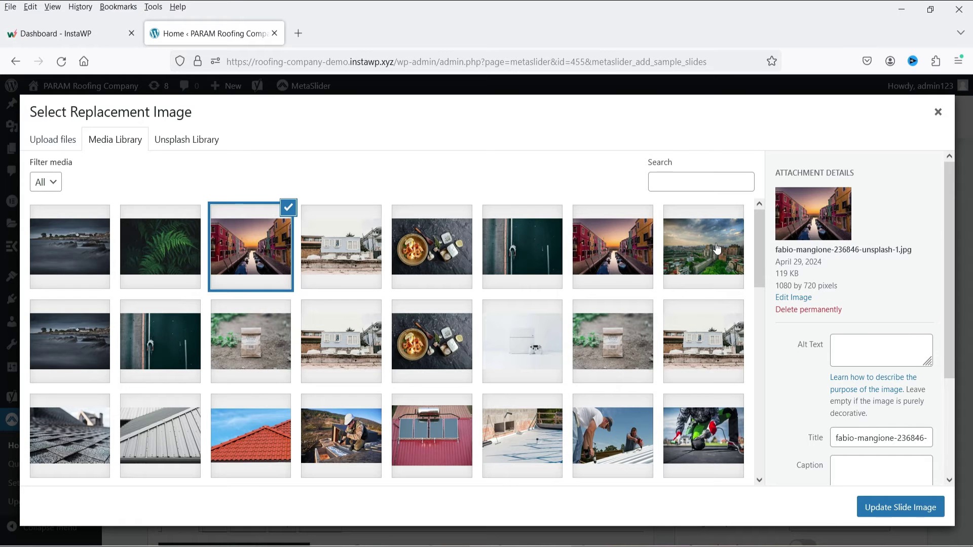
click(896, 505)
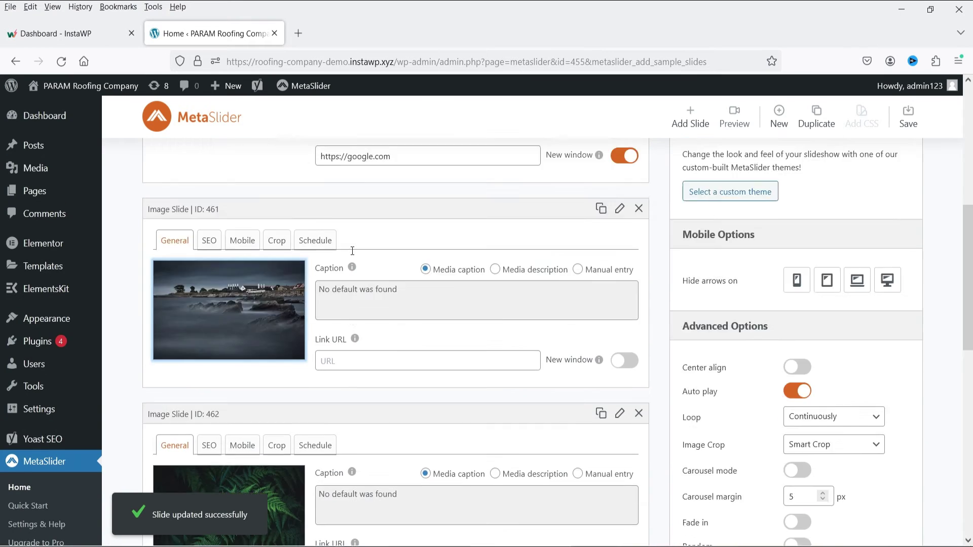
Delete the fourth slide, the last one showing the dark coastline, from the slideshow.
scroll(353, 270, down, 2)
scroll(504, 299, down, 4)
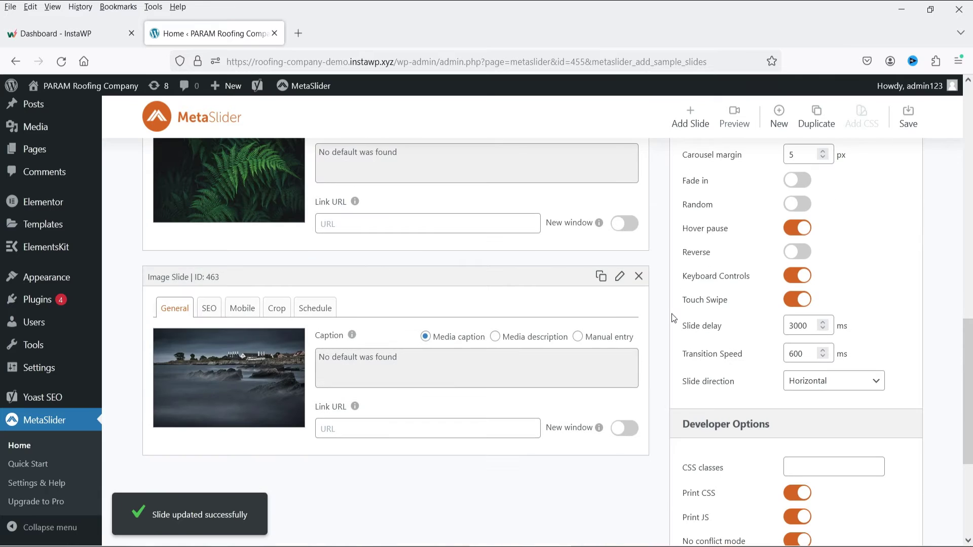
click(639, 278)
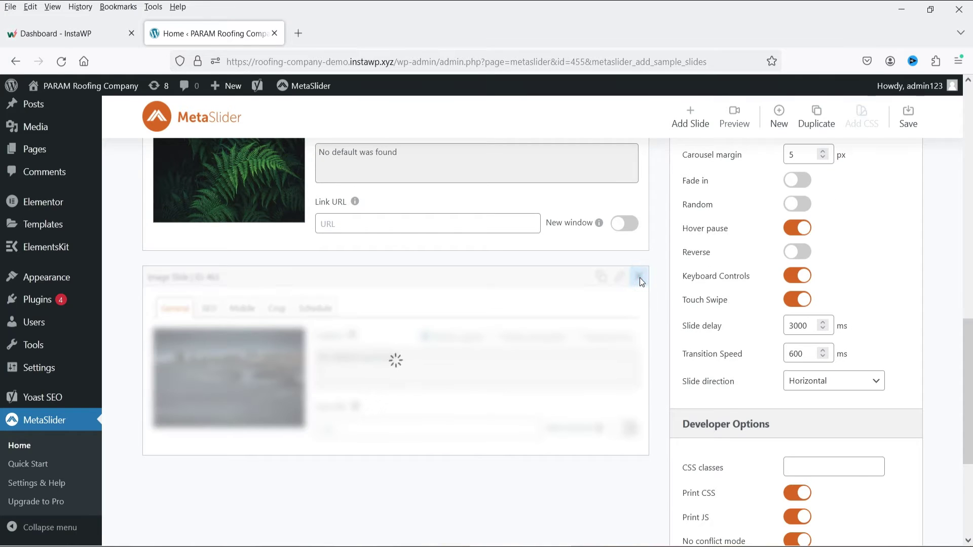
Look over the slideshow's remaining slides, their duplicate, edit and delete controls, and the advanced options.
scroll(506, 354, up, 2)
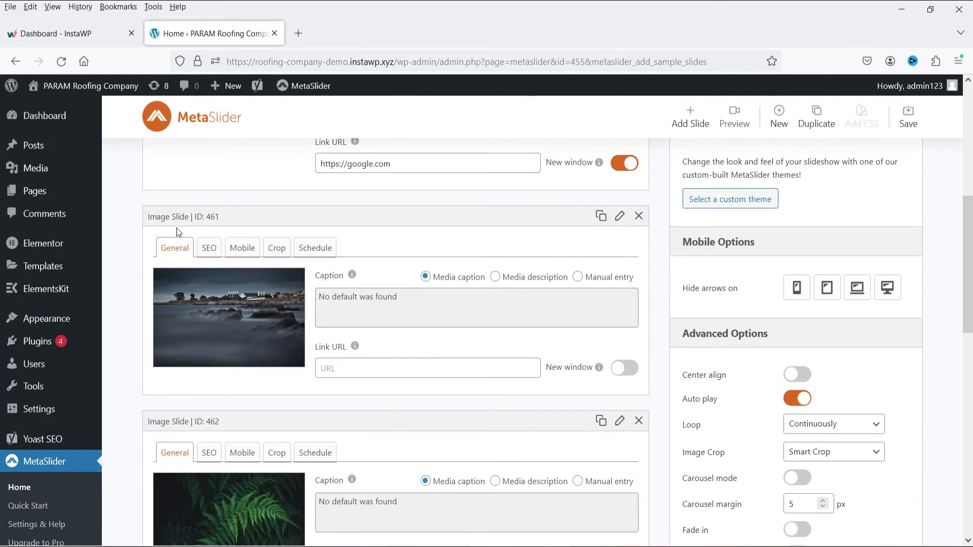
scroll(398, 279, down, 2)
scroll(399, 278, down, 1)
scroll(395, 280, down, 3)
scroll(395, 281, up, 3)
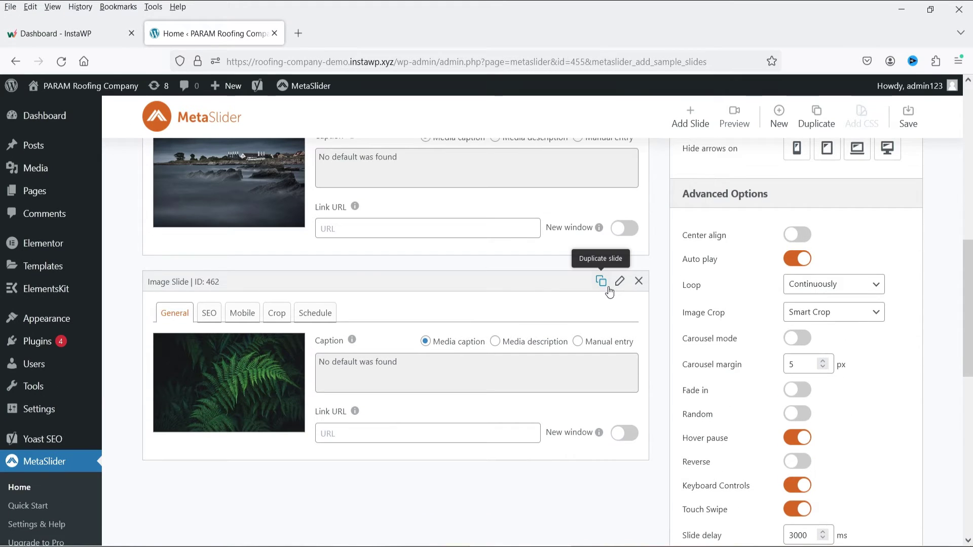
scroll(346, 361, down, 3)
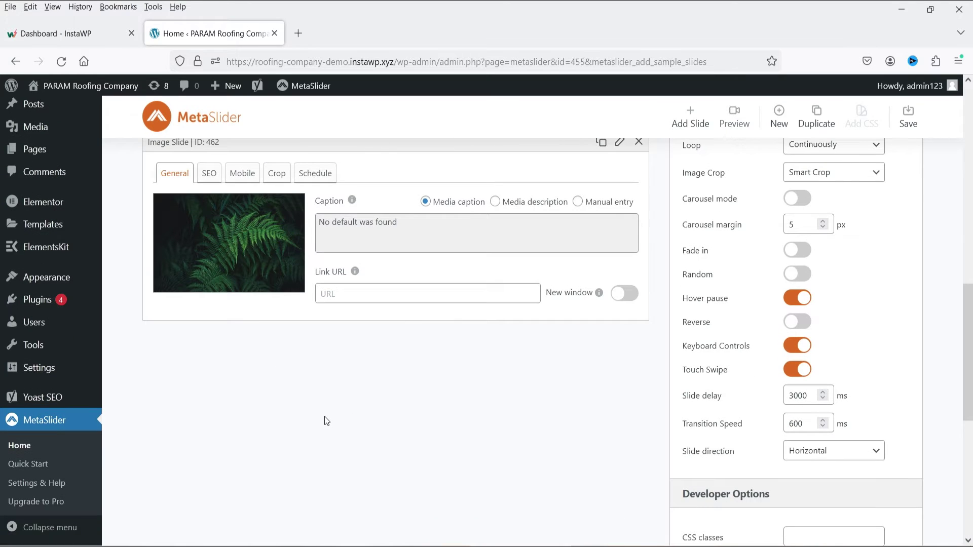
scroll(329, 415, up, 8)
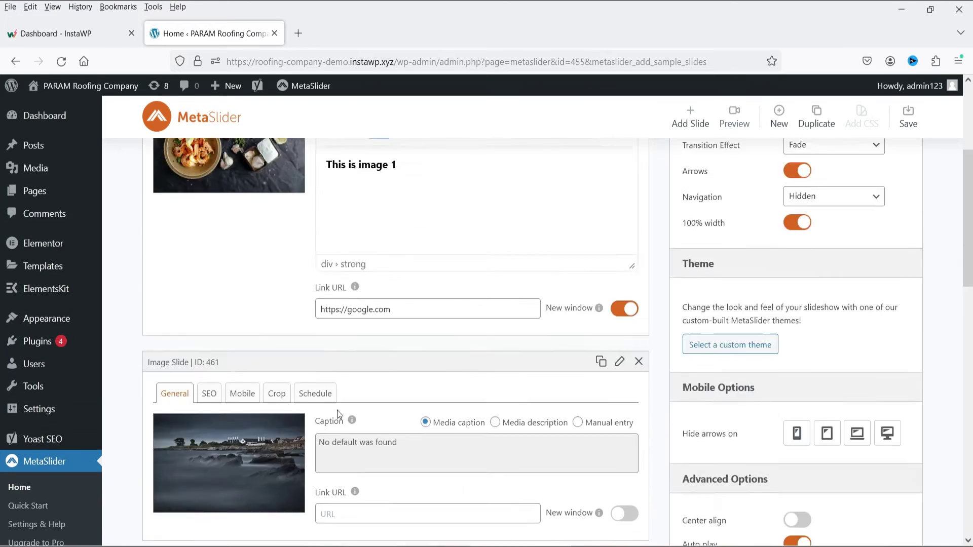
Look through the second slide's SEO, mobile and crop settings.
scroll(372, 332, down, 2)
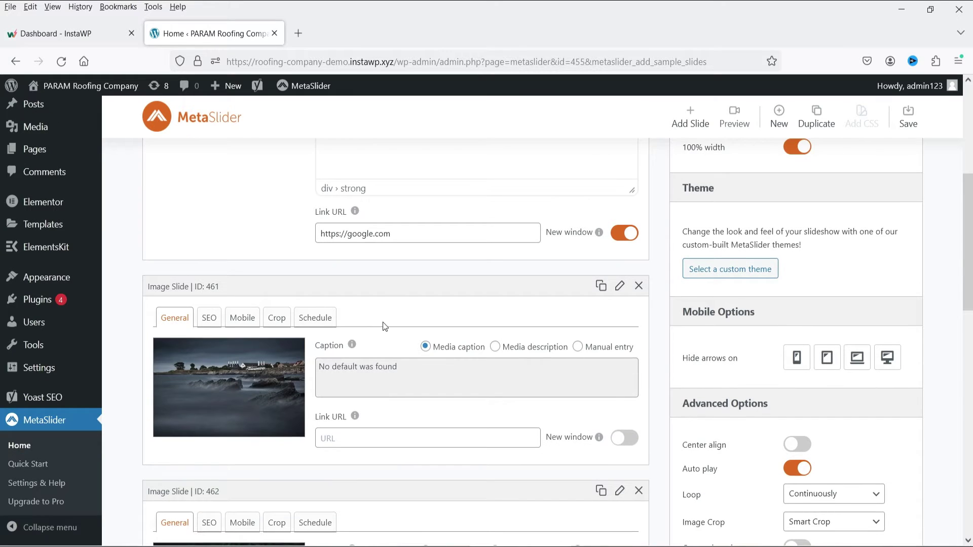
scroll(384, 321, down, 2)
click(211, 252)
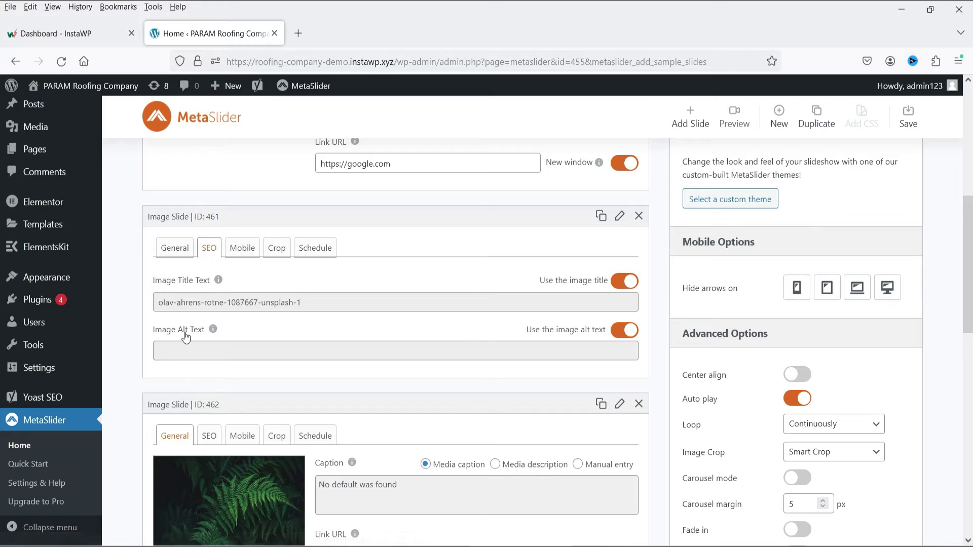
click(241, 256)
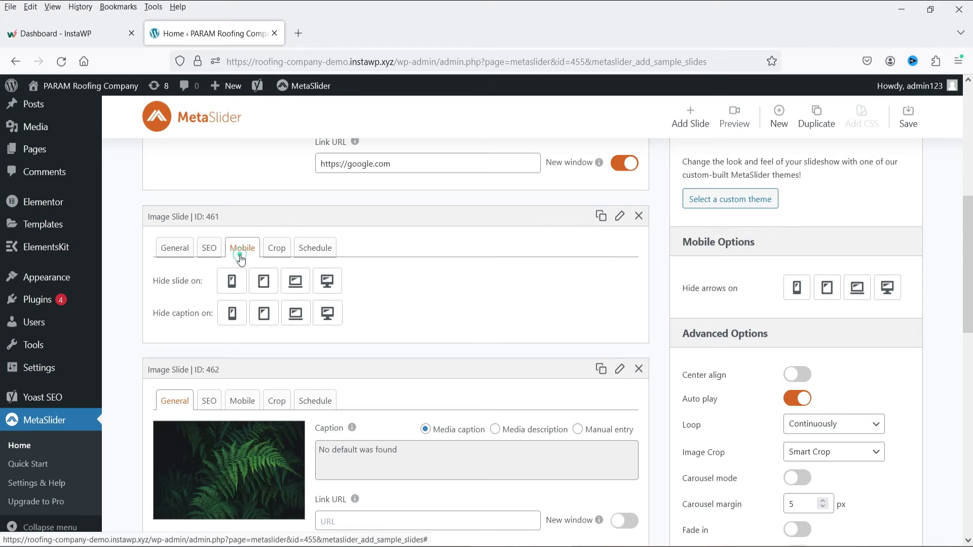
click(276, 249)
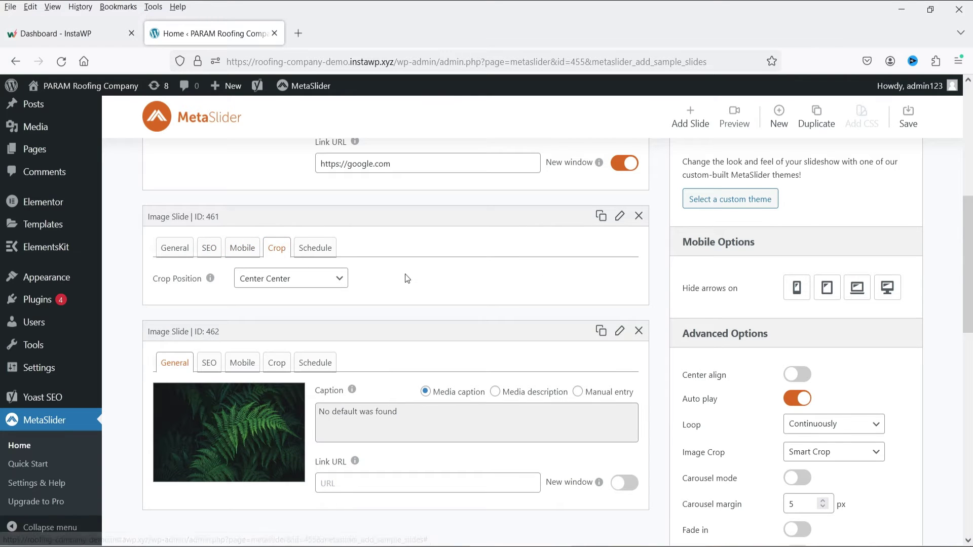
scroll(230, 324, down, 2)
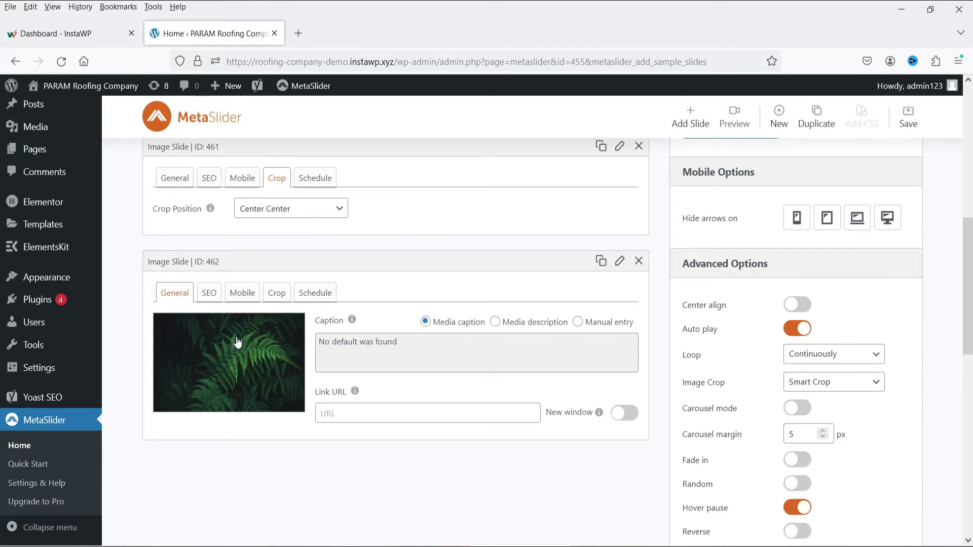
Set the slideshow's transition effect to Slide and its navigation to Dots.
scroll(238, 340, up, 6)
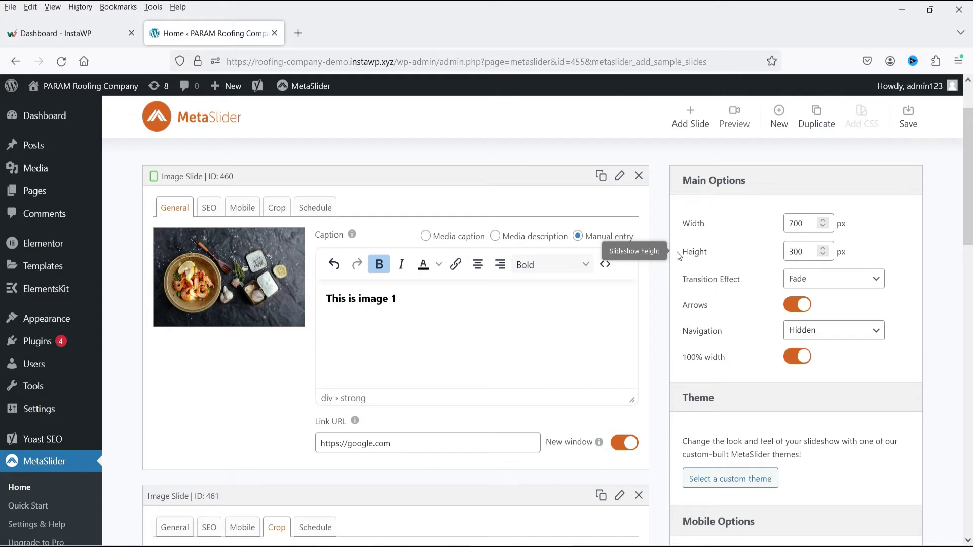
click(811, 283)
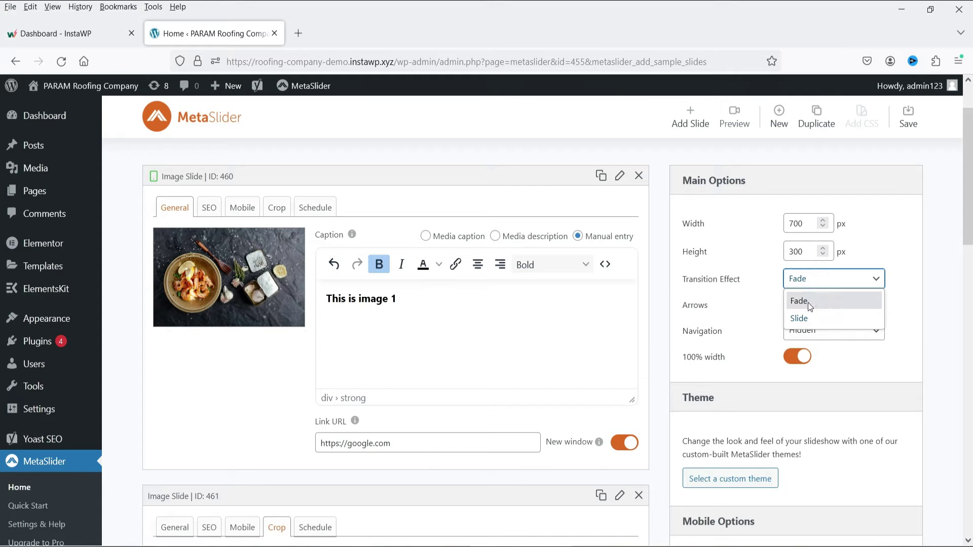
click(819, 317)
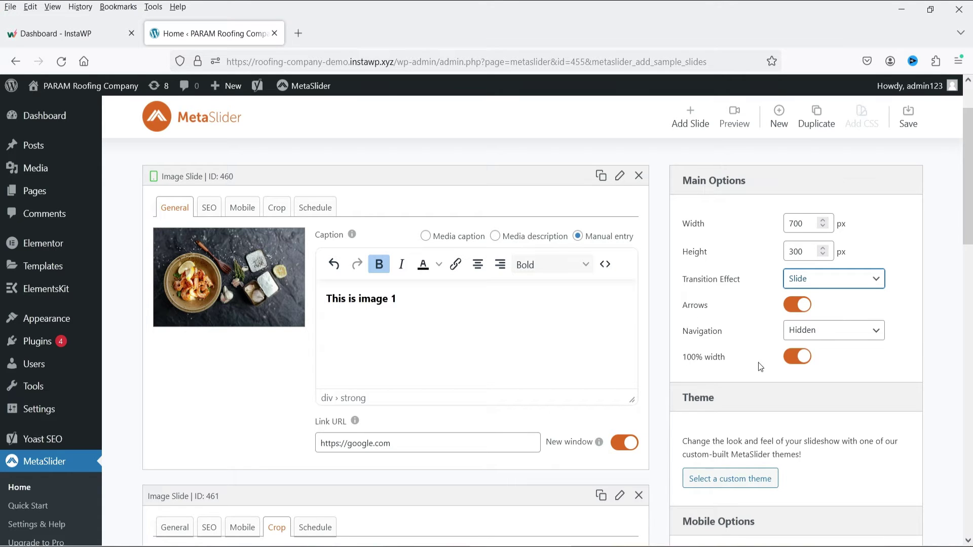
click(821, 336)
click(825, 369)
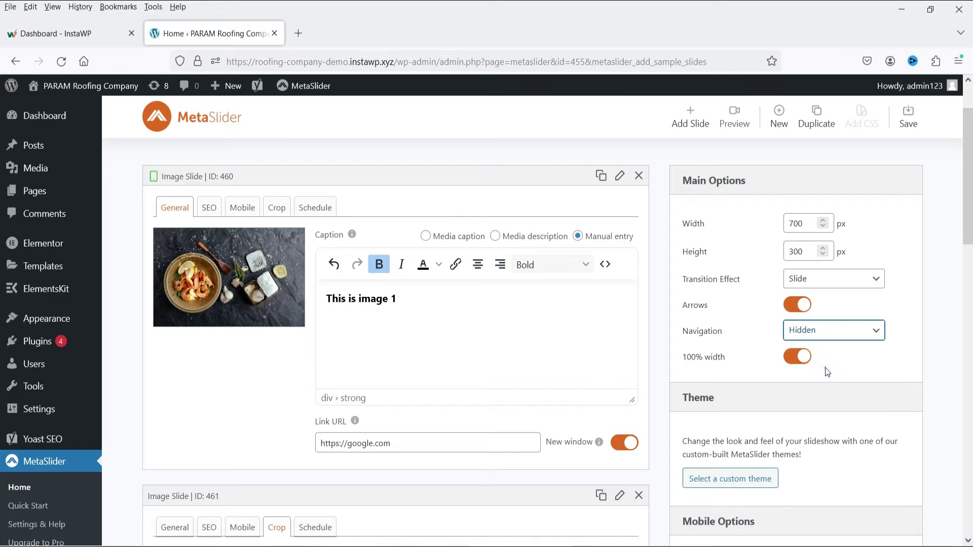
click(814, 332)
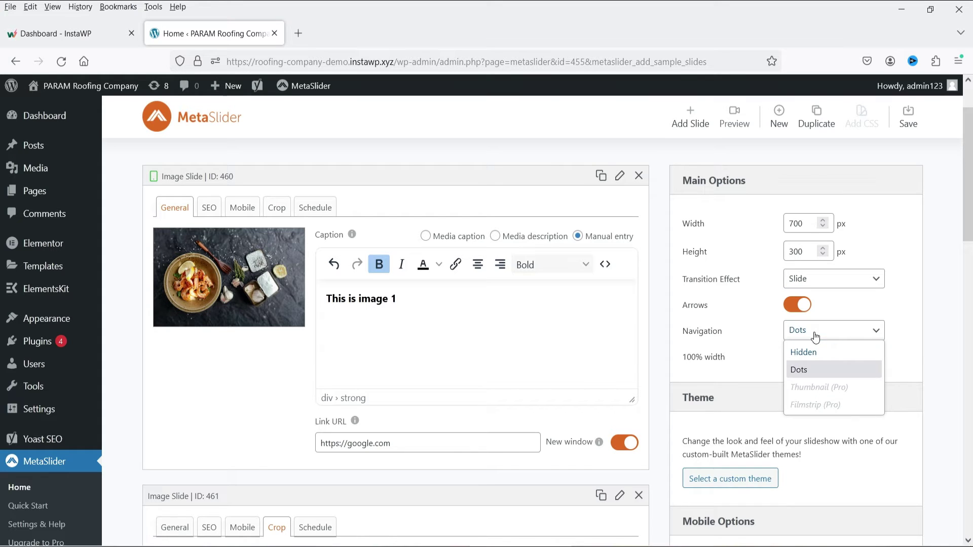
click(833, 374)
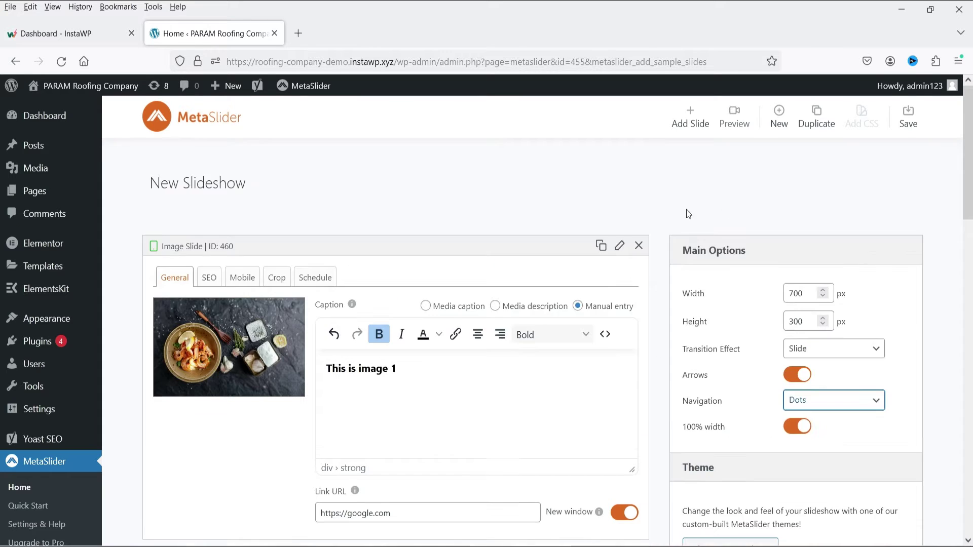
Hide the slideshow's navigation on mobile phones in the mobile options.
scroll(823, 248, down, 3)
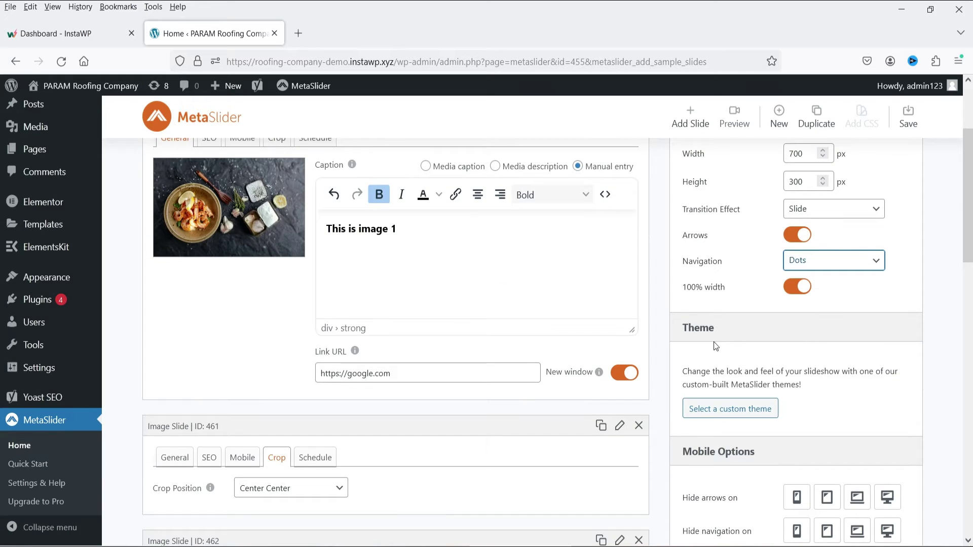
scroll(733, 422, down, 3)
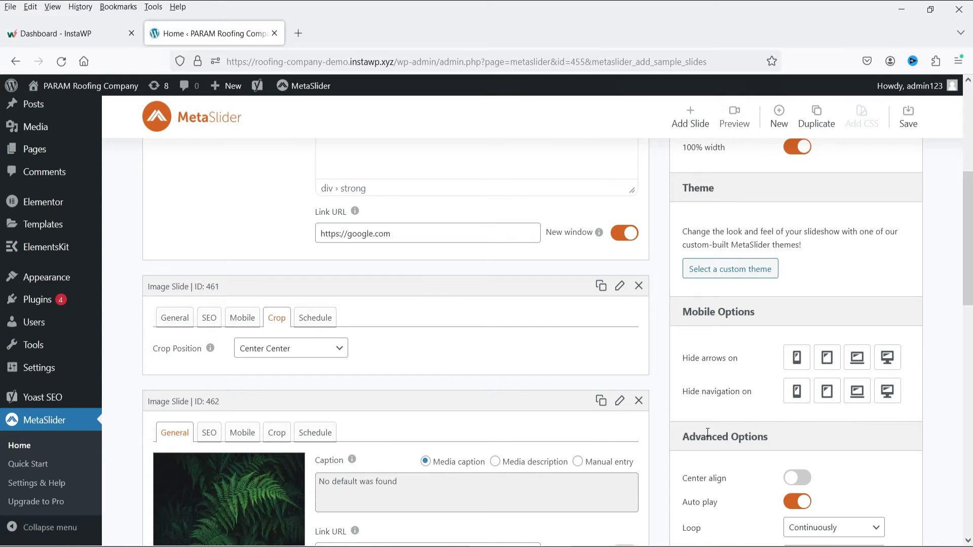
click(796, 392)
Examine the advanced options, including the loop and image crop choices, the timing settings, the developer options and the shortcode.
scroll(730, 409, down, 5)
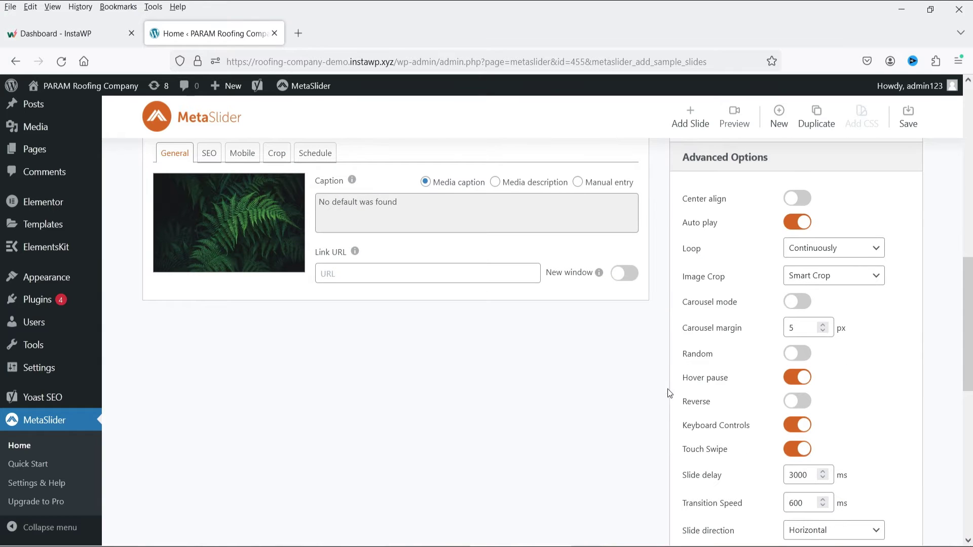
mouse_move(749, 194)
click(821, 252)
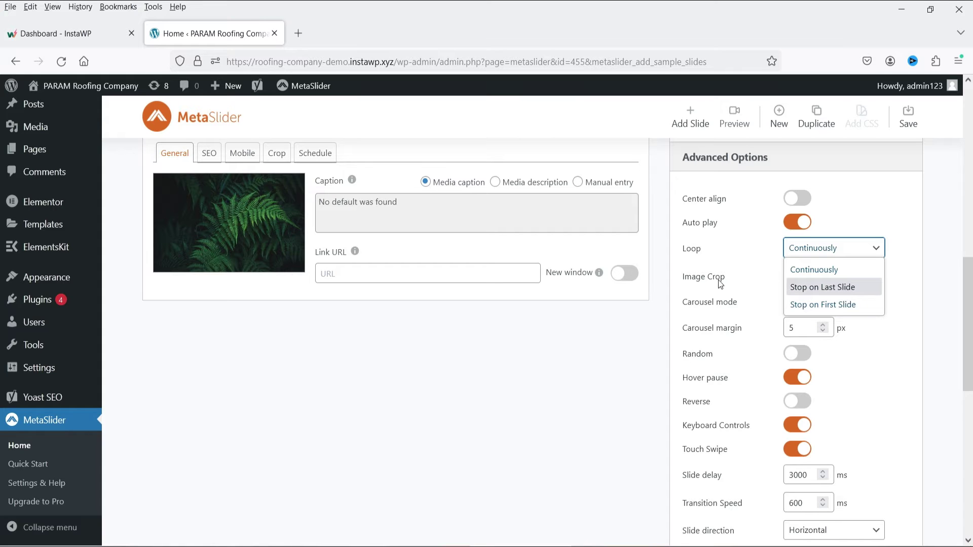
click(722, 262)
click(841, 281)
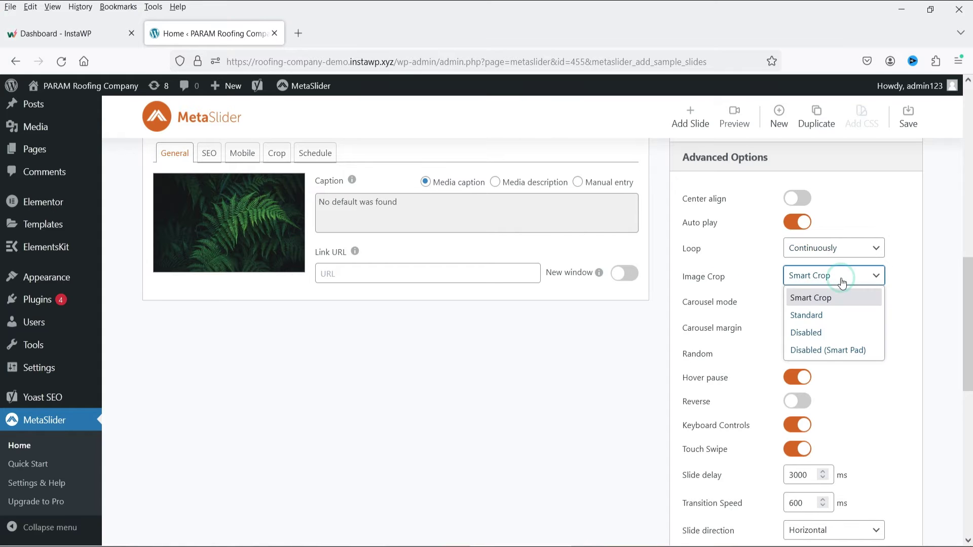
click(907, 296)
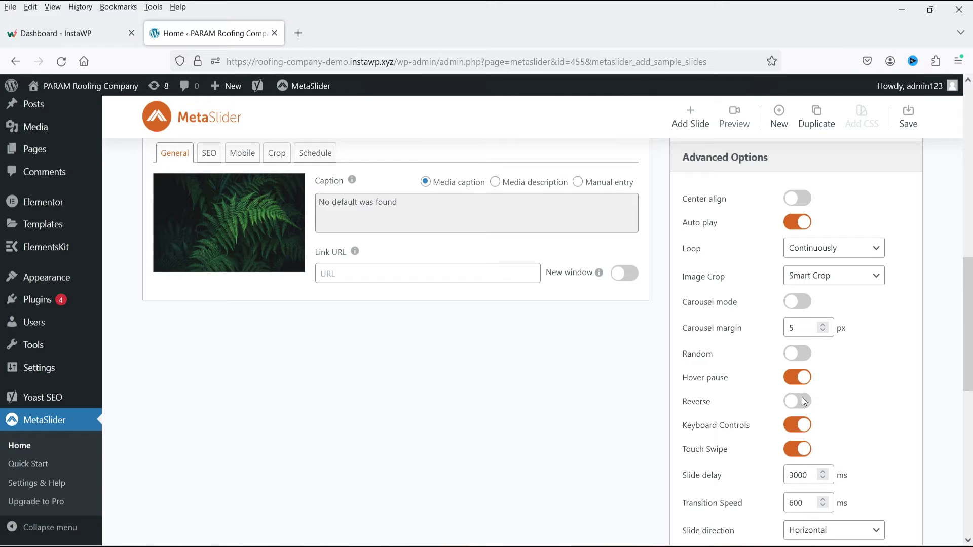
mouse_move(739, 449)
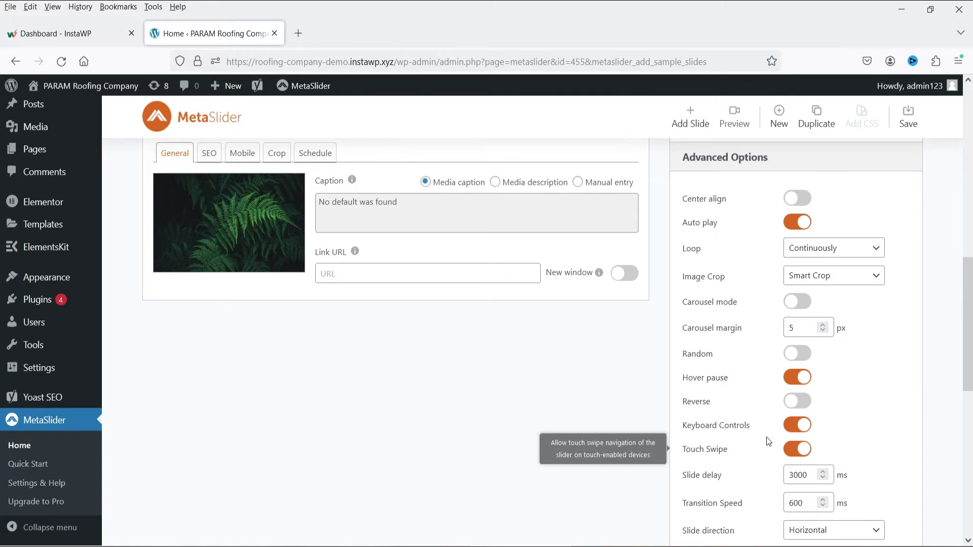
scroll(738, 450, down, 2)
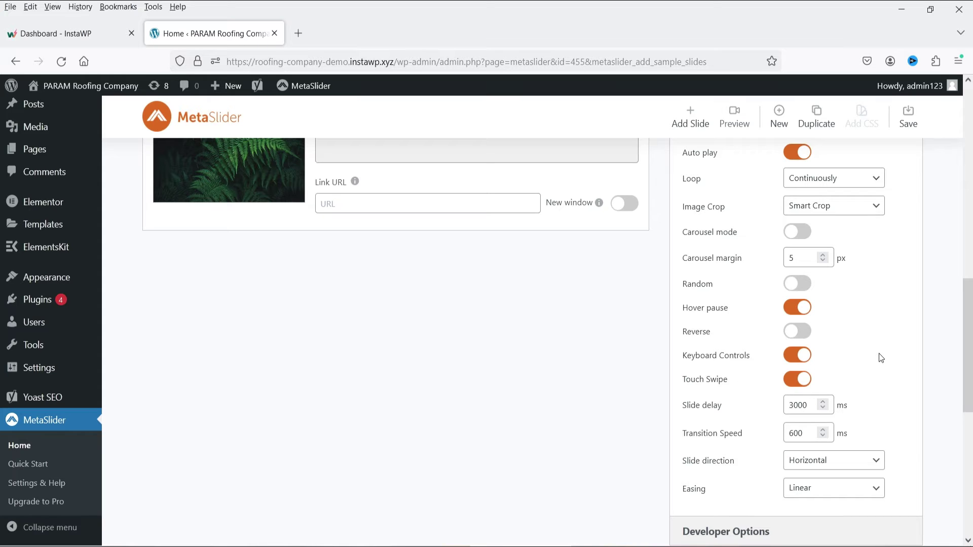
scroll(878, 357, down, 2)
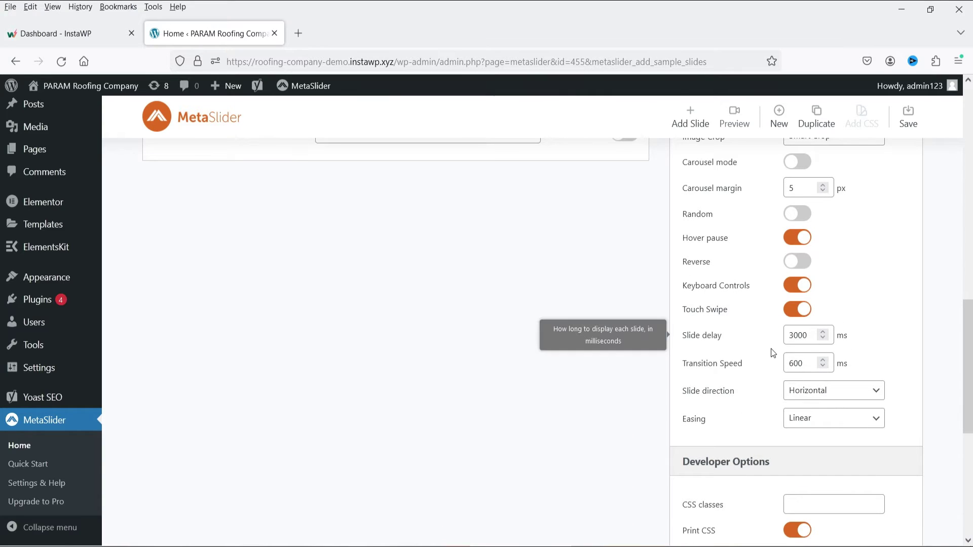
scroll(882, 337, down, 4)
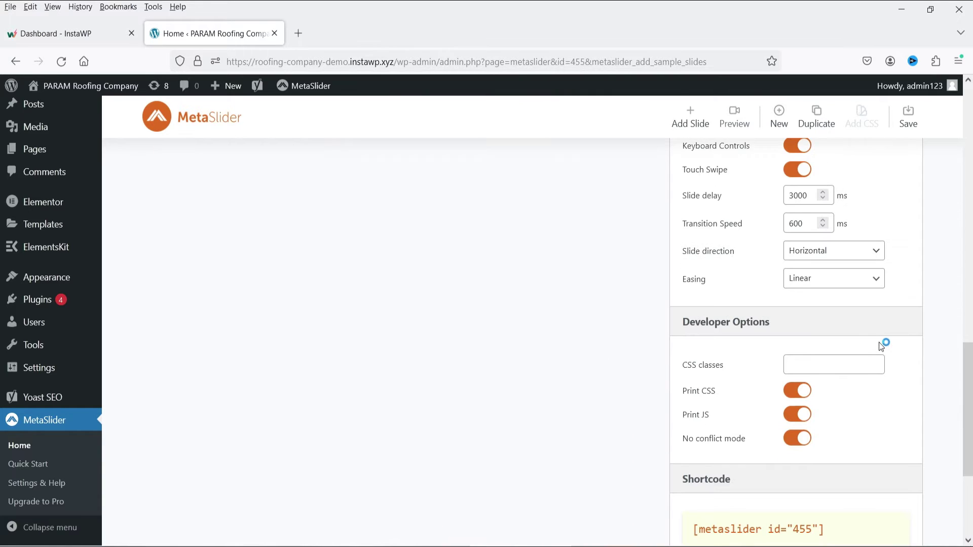
scroll(849, 334, down, 4)
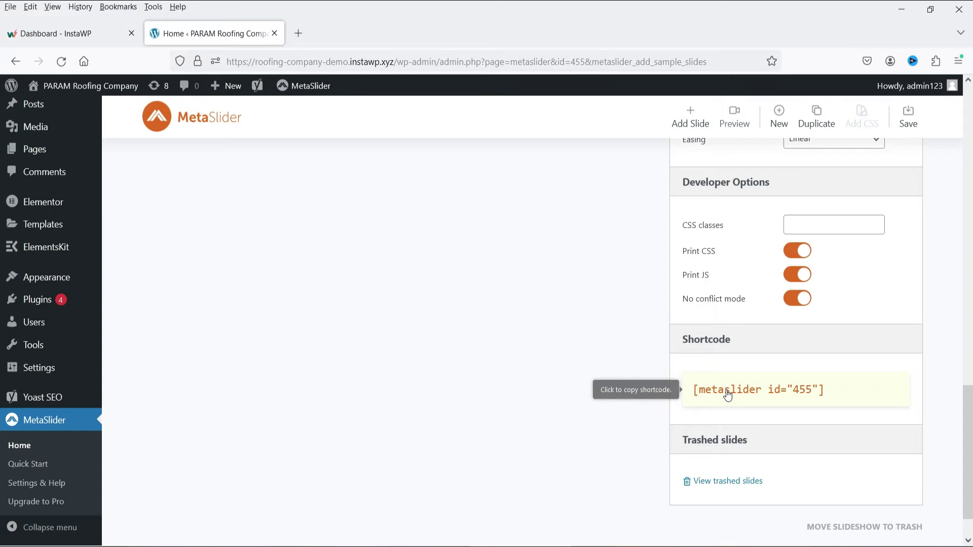
Preview the slideshow with its caption, arrows and navigation dots, and look over the theme and mobile options again.
scroll(560, 374, up, 20)
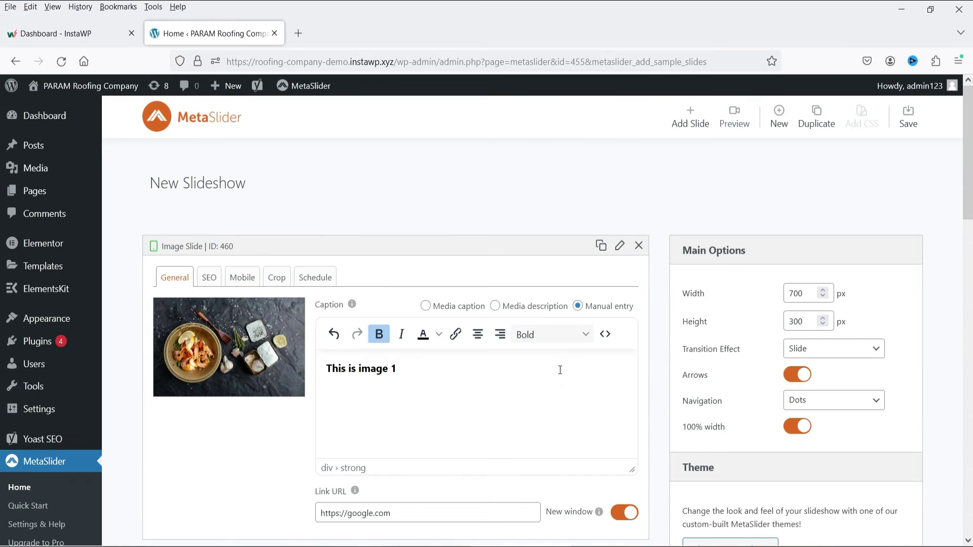
click(735, 121)
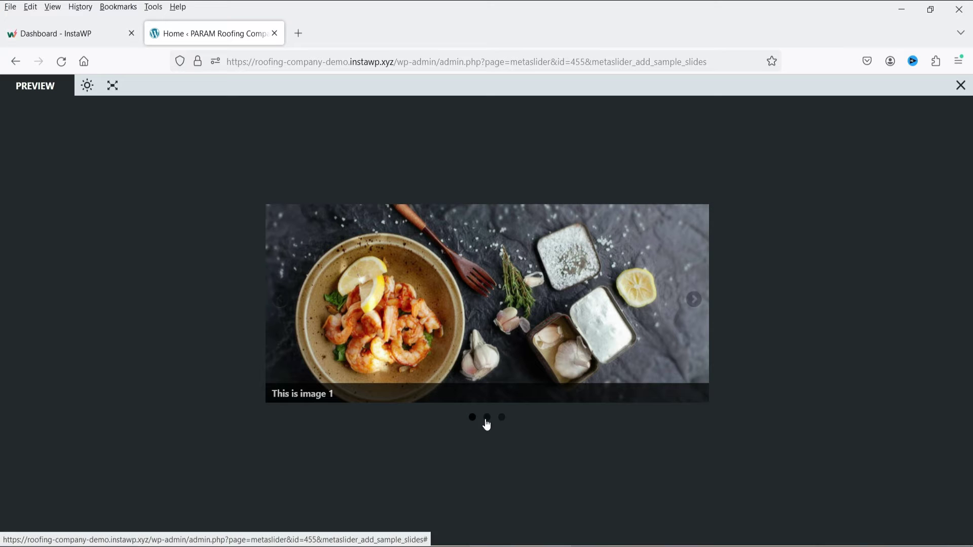
click(960, 86)
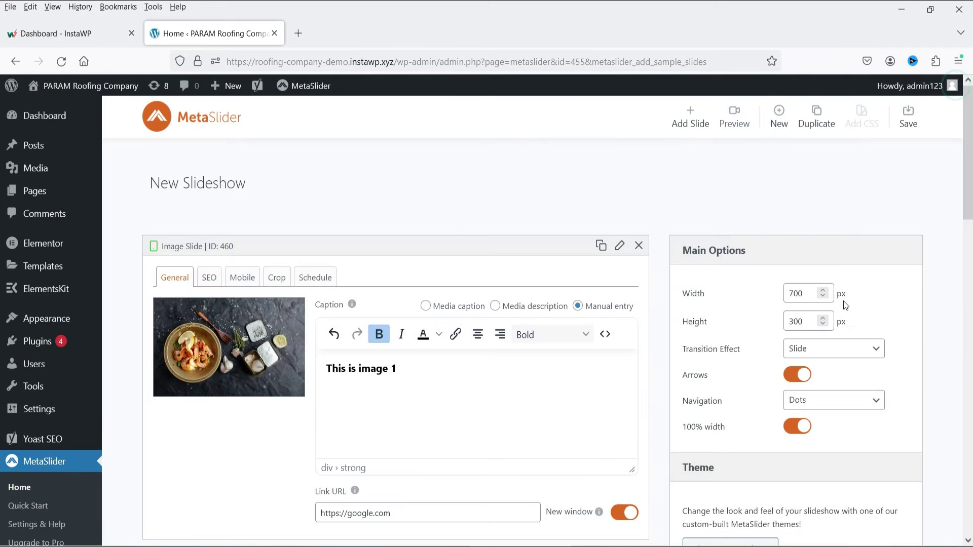
scroll(911, 268, down, 5)
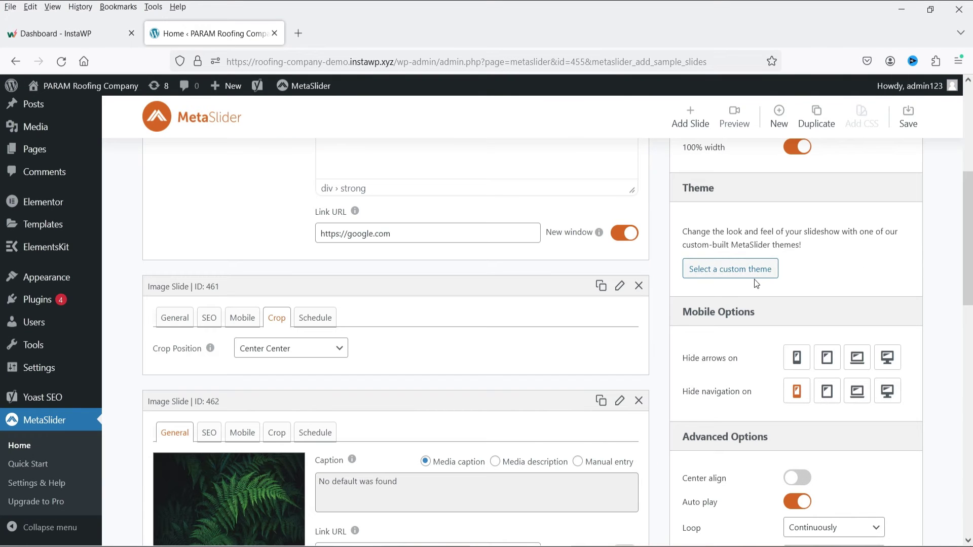
scroll(968, 299, up, 5)
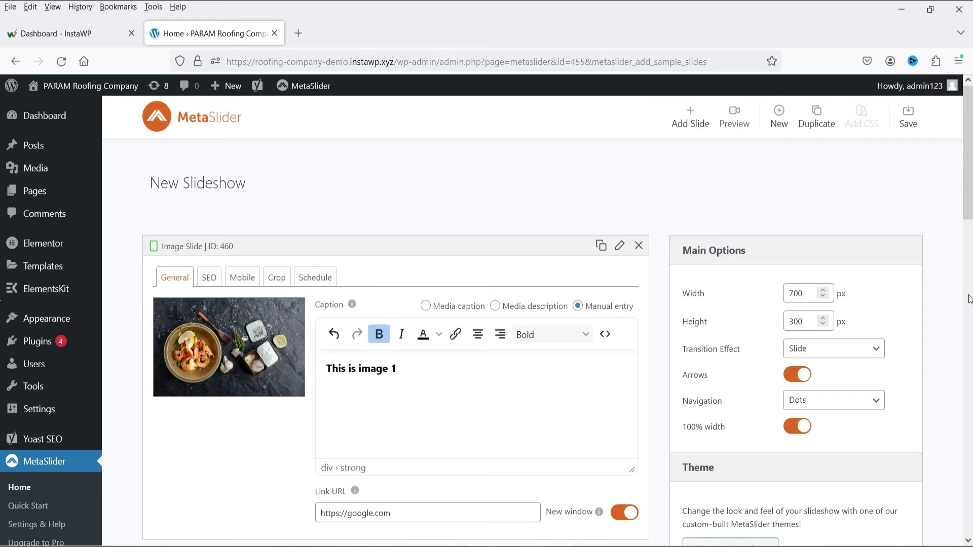
Save the slideshow and copy its shortcode.
click(910, 121)
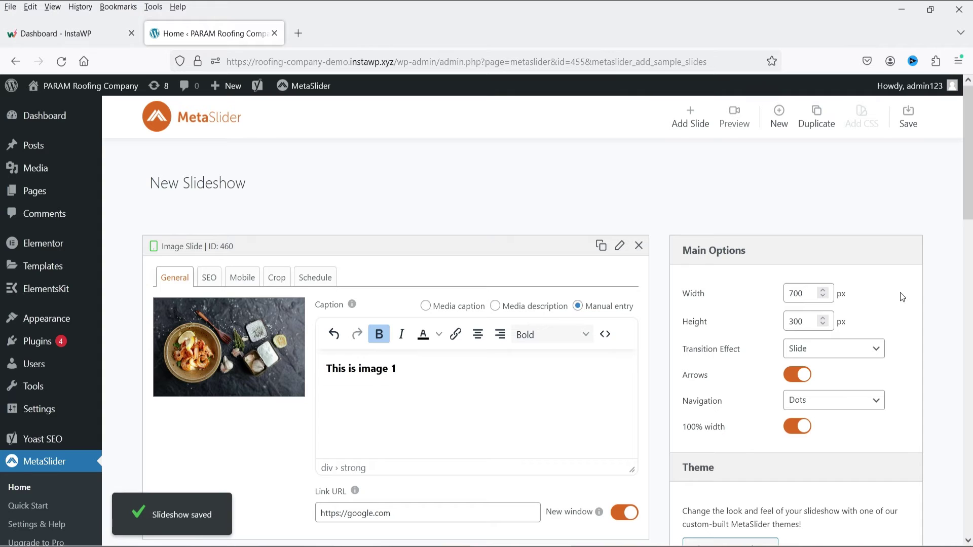
scroll(911, 294, down, 15)
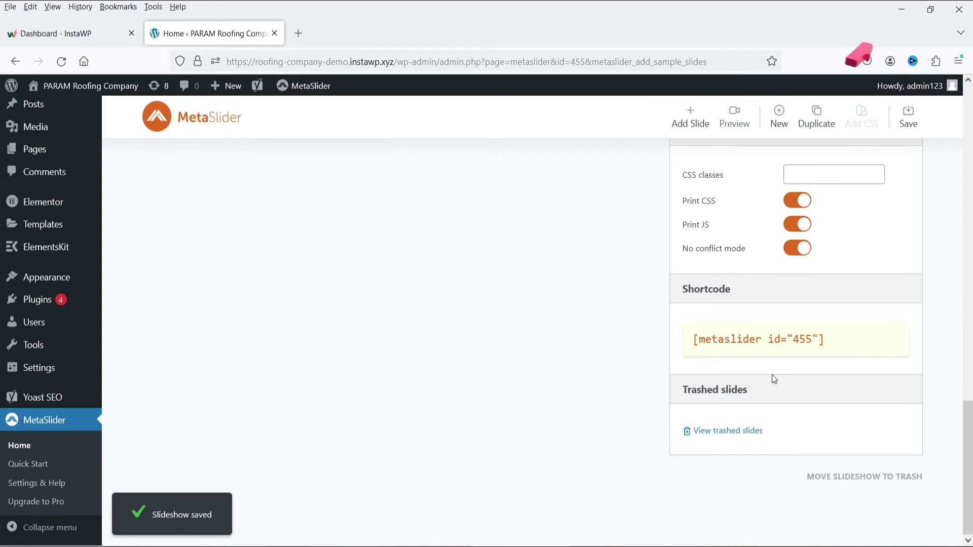
click(767, 347)
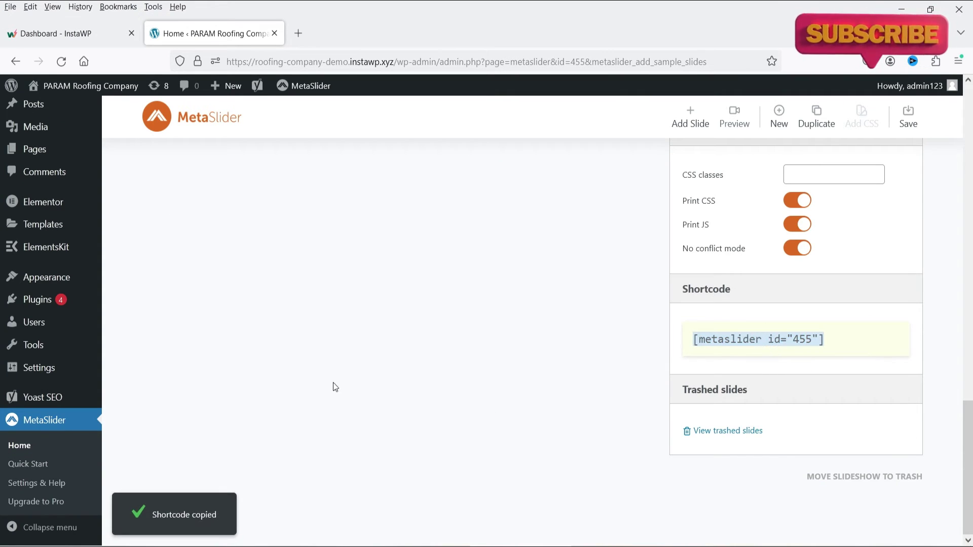
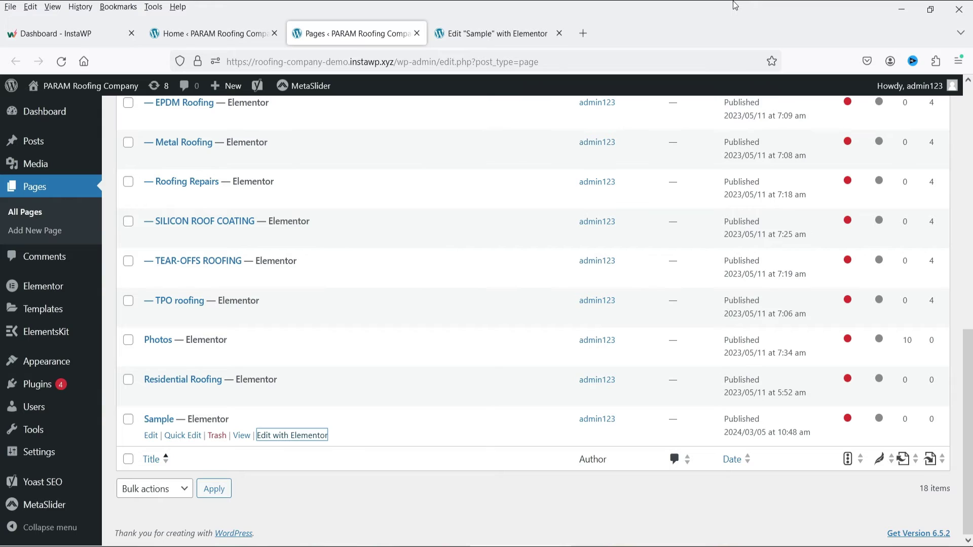
In the Sample page's Elementor editor, add a single-column section and place a Shortcode widget in it.
click(484, 36)
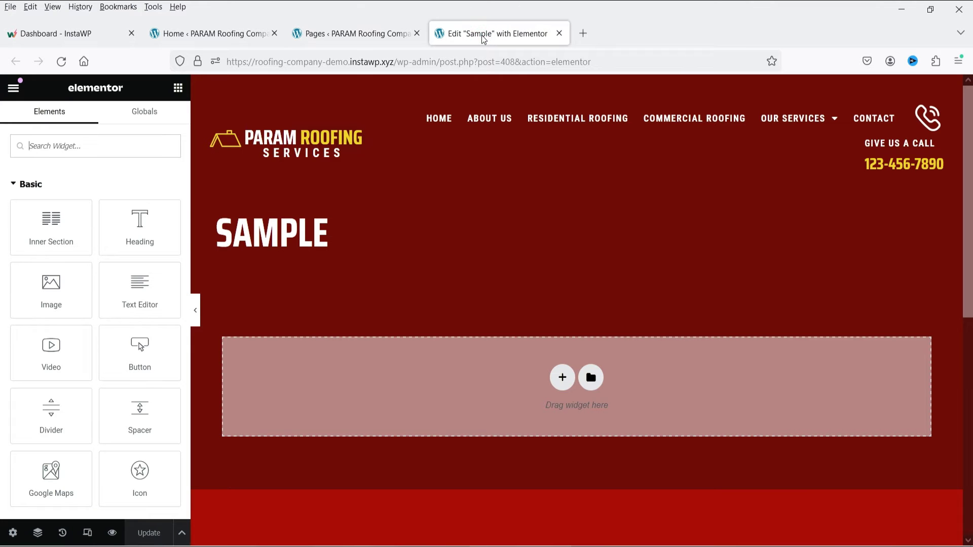
click(563, 378)
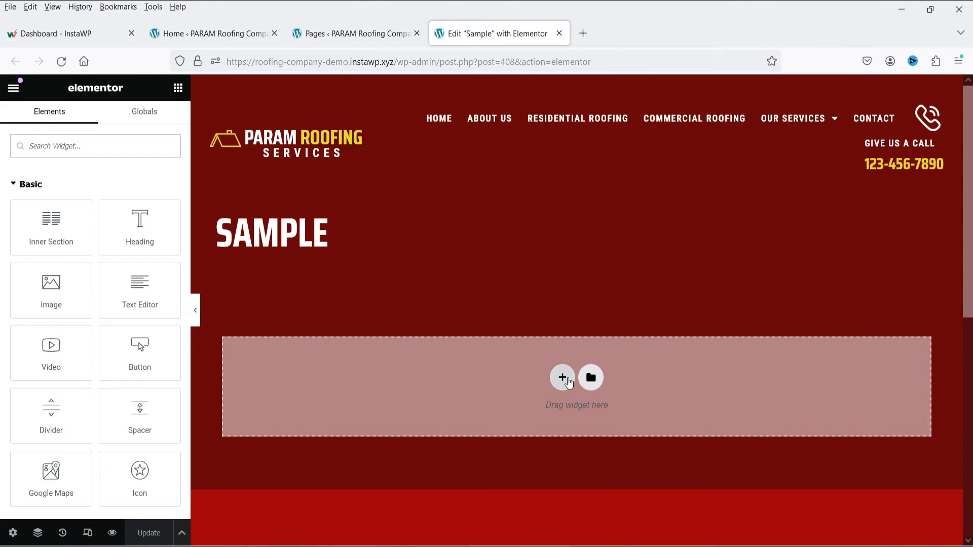
click(407, 403)
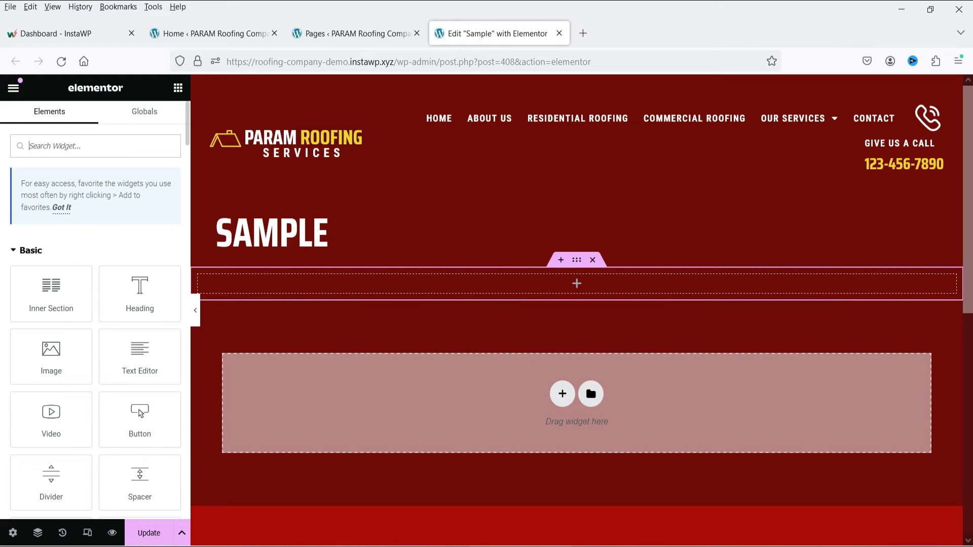
text(short)
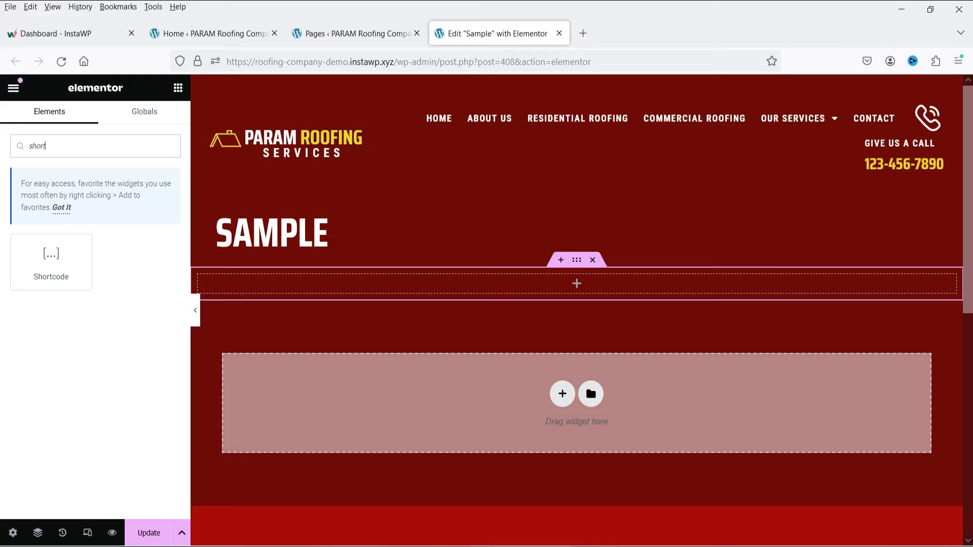
drag(55, 286, 357, 284)
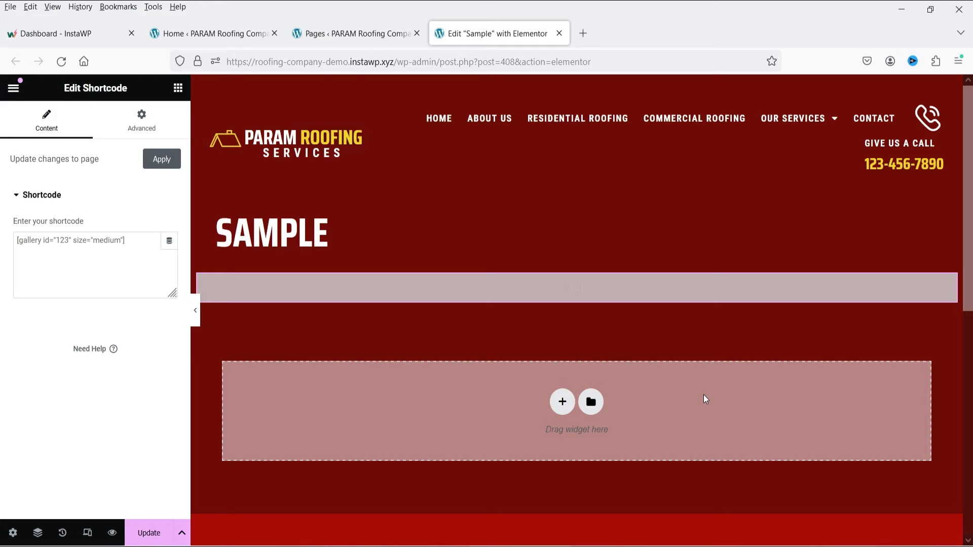
Enter the shortcode [metaslider id="455"] in the Shortcode widget and update the page.
click(150, 252)
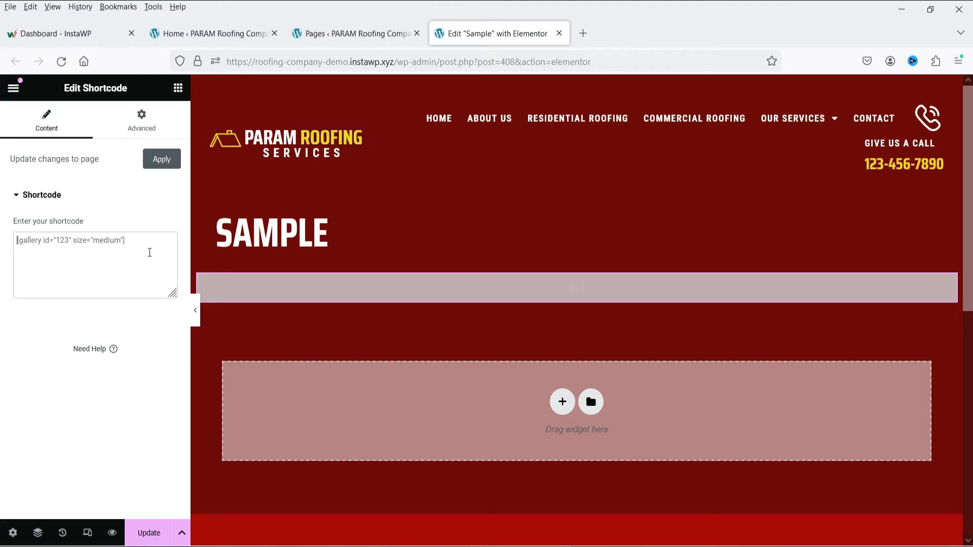
text([metaslider id="455"])
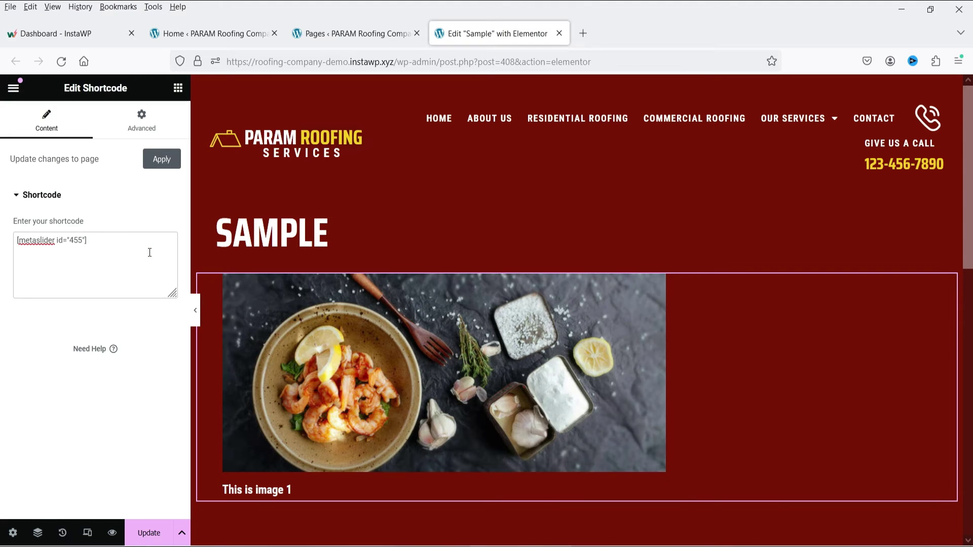
click(160, 532)
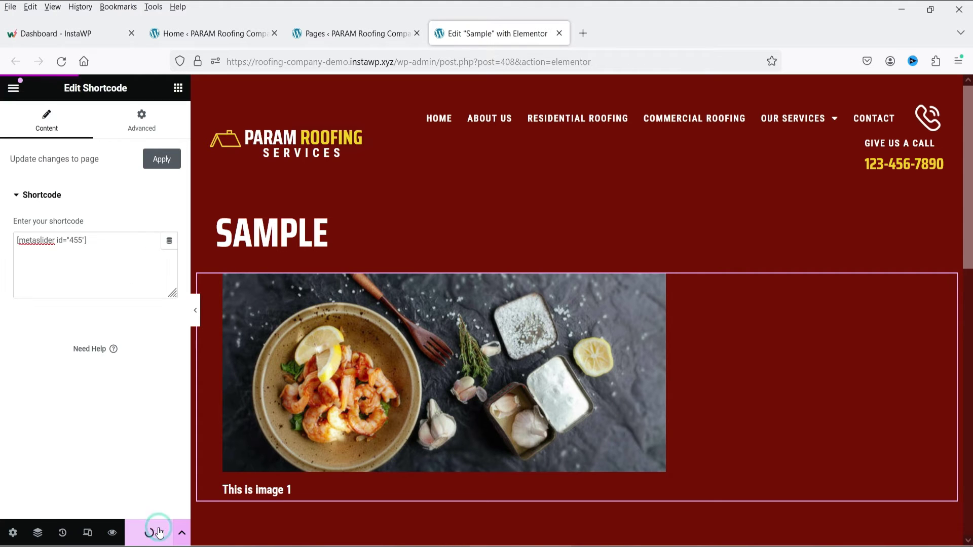
View the published Sample page in a new browser tab and check the embedded slideshow's caption, dots and slide change.
click(13, 88)
right_click(61, 341)
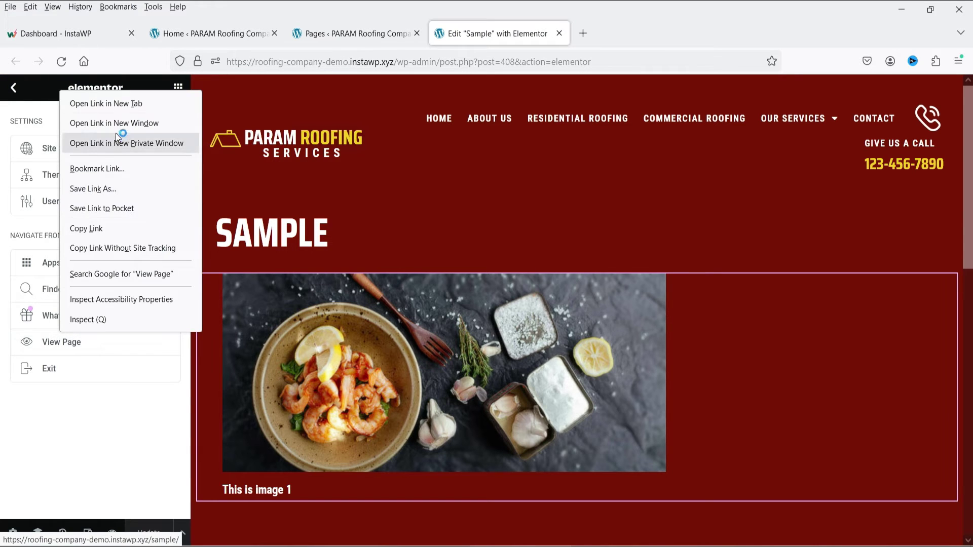
click(117, 104)
click(653, 34)
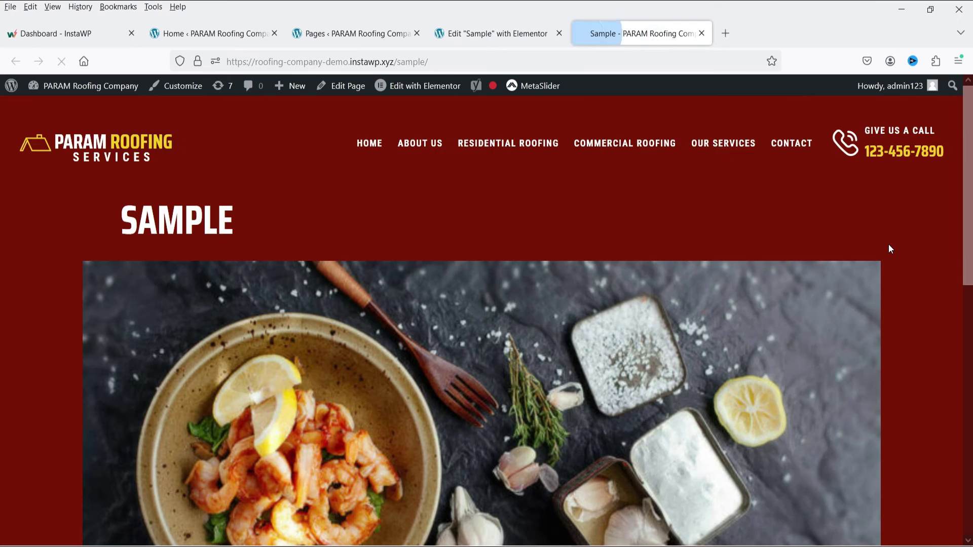
scroll(922, 240, down, 5)
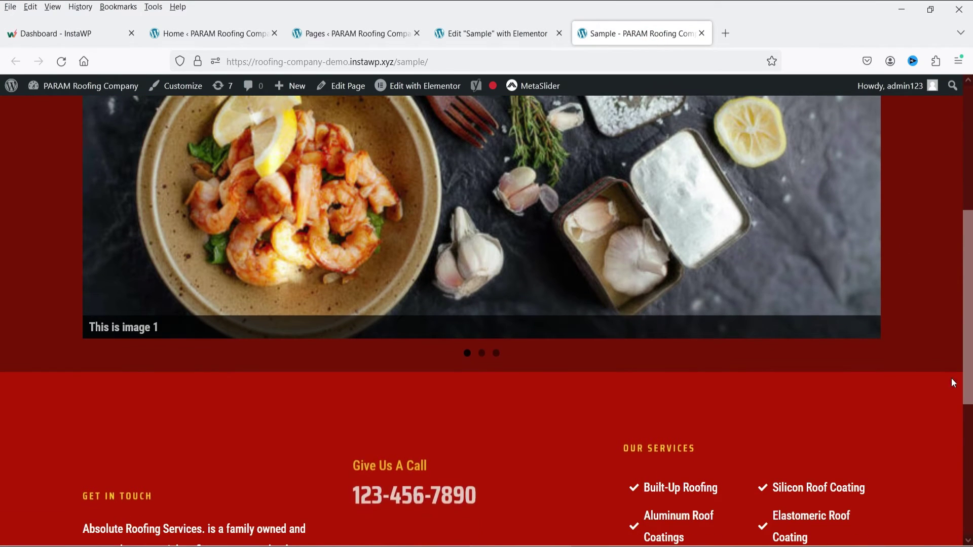
scroll(894, 273, up, 1)
click(866, 226)
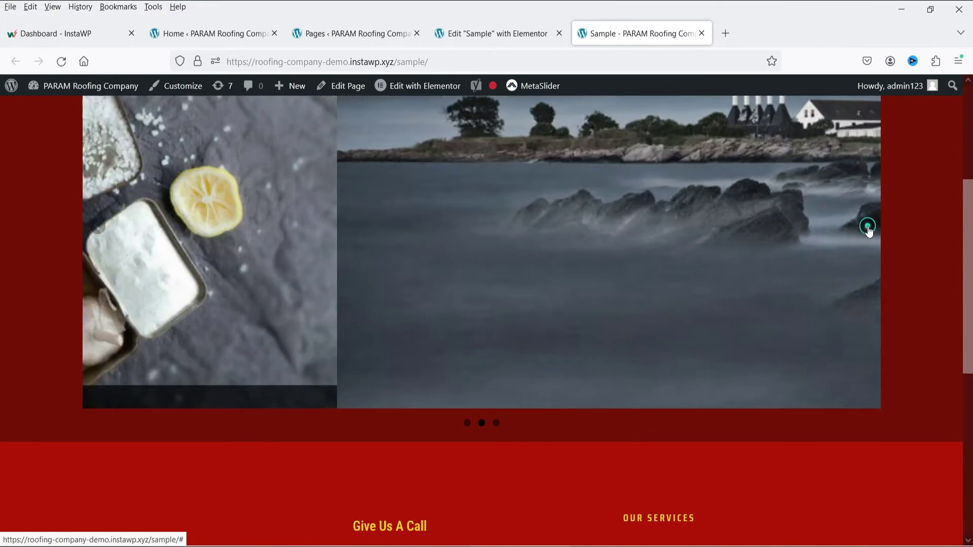
scroll(847, 335, up, 1)
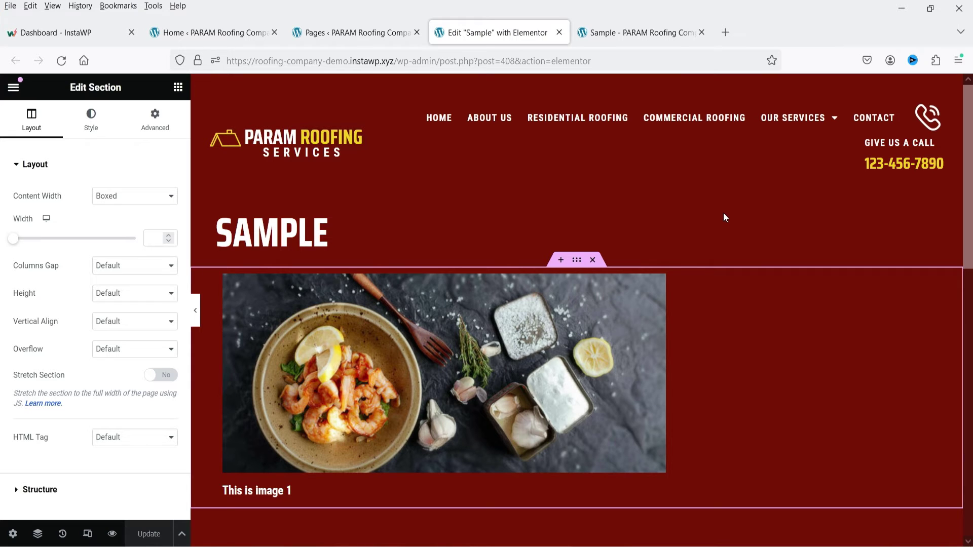
Set the slideshow section's content width to Full Width and its columns gap to No Gap, and update the page.
click(576, 262)
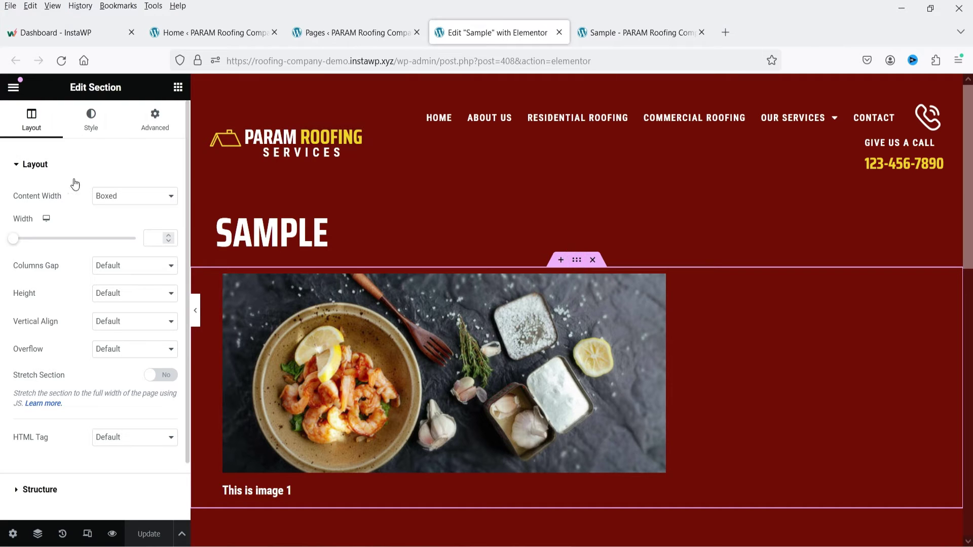
click(119, 196)
click(116, 229)
click(134, 223)
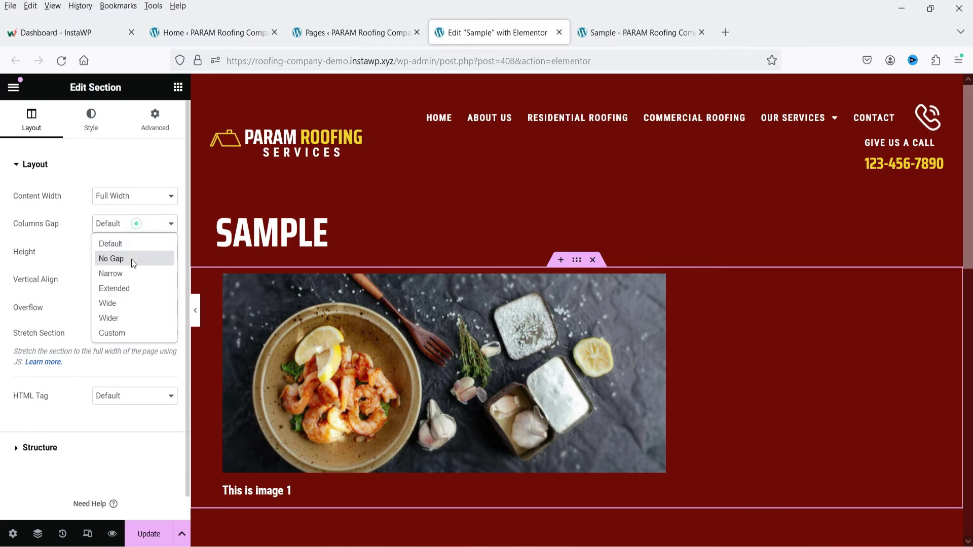
click(131, 257)
click(149, 534)
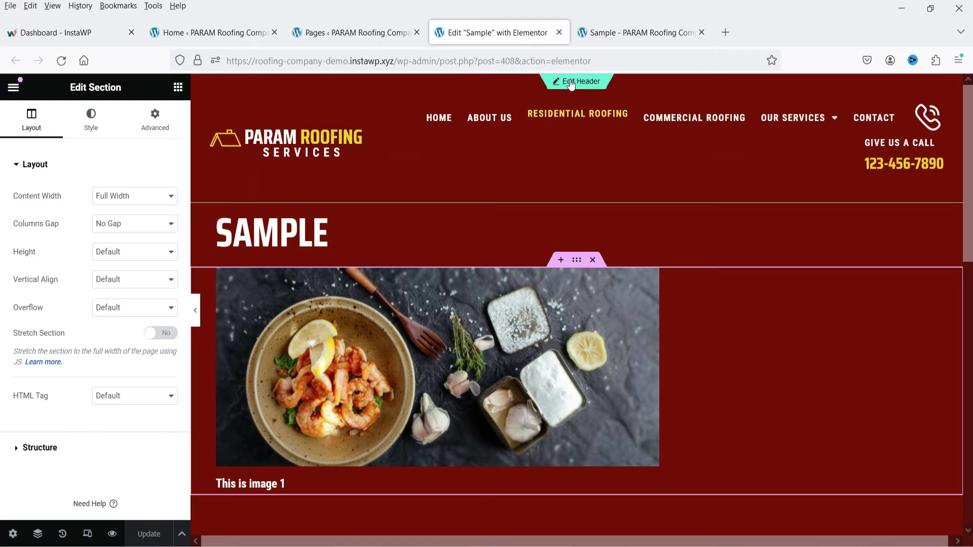
Reload the published Sample page and examine the slideshow's width, caption and forward and backward arrows.
click(612, 31)
click(62, 60)
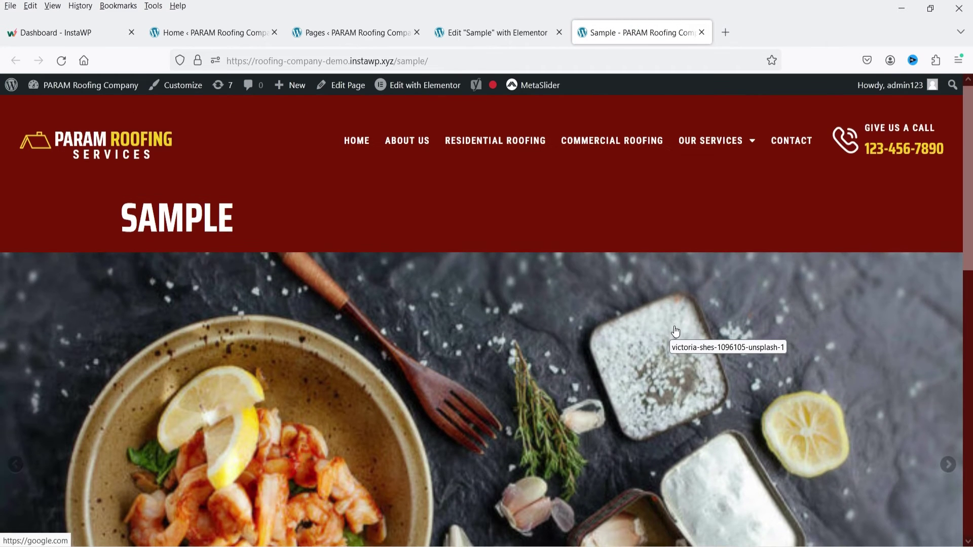
scroll(671, 332, down, 3)
click(949, 329)
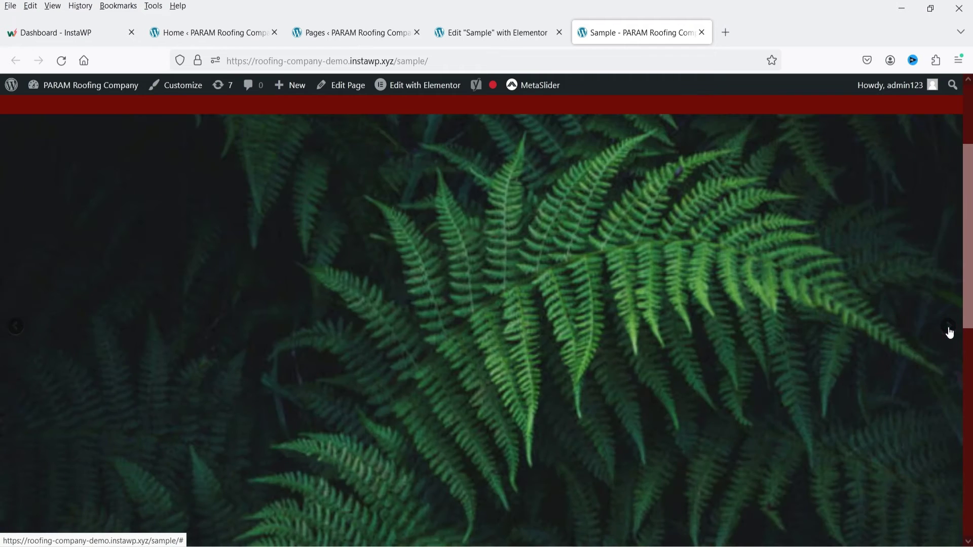
scroll(478, 358, down, 5)
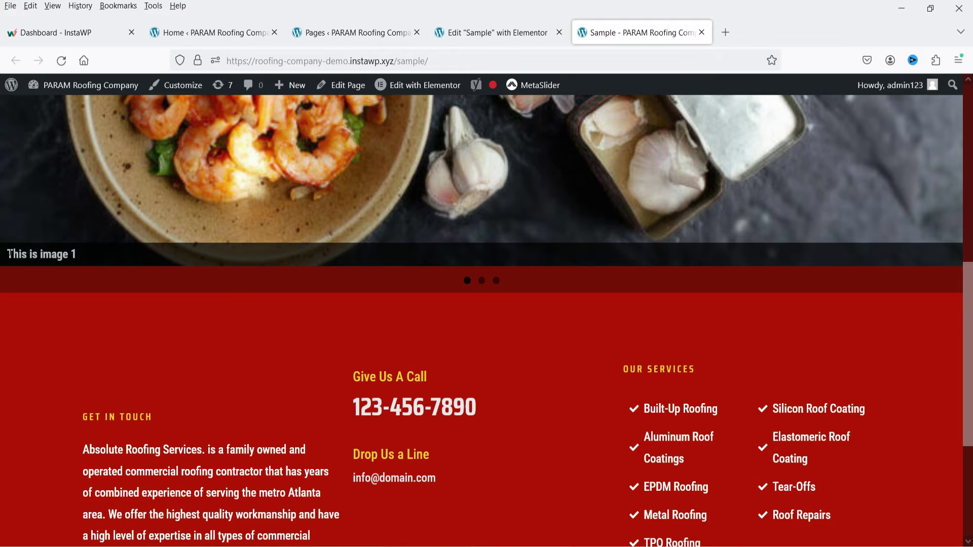
drag(9, 254, 93, 255)
scroll(200, 279, up, 3)
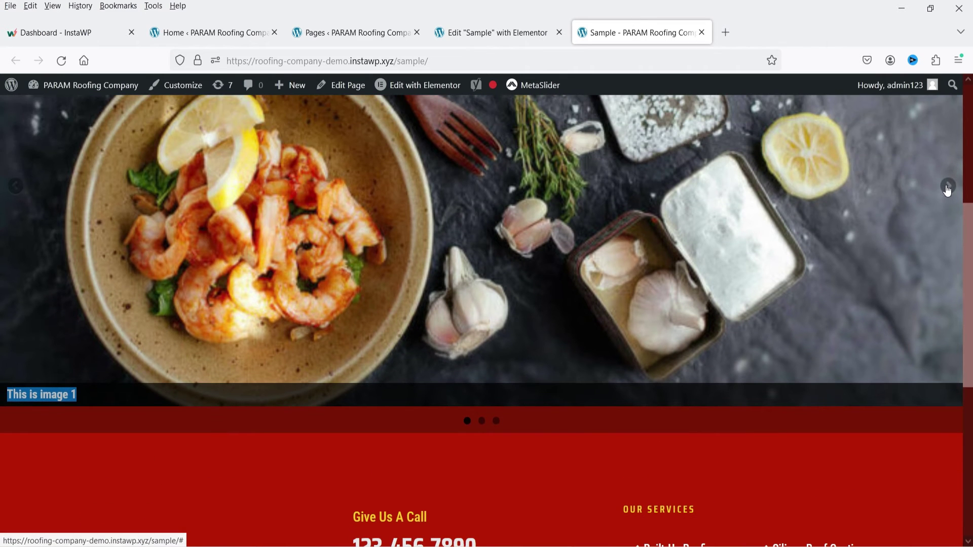
click(946, 187)
click(946, 188)
click(16, 187)
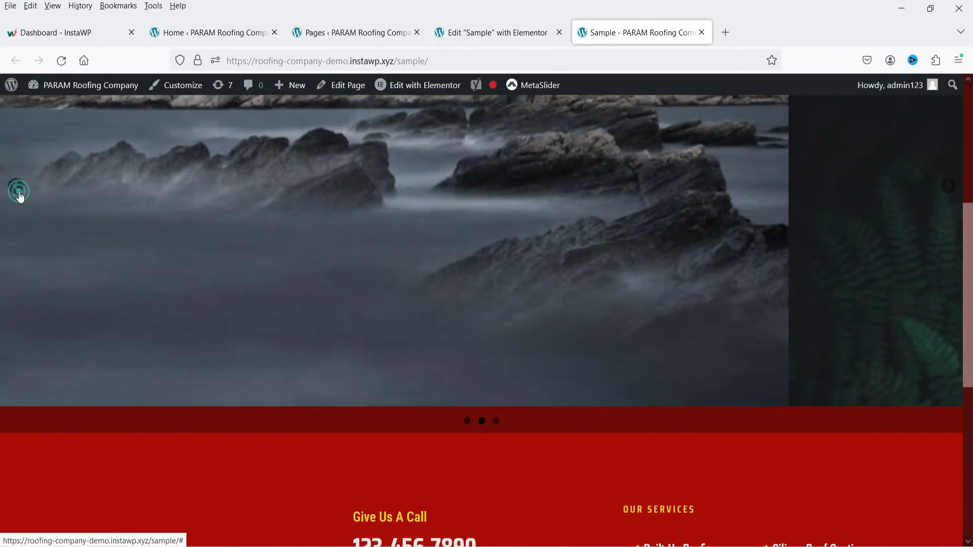
scroll(618, 195, up, 4)
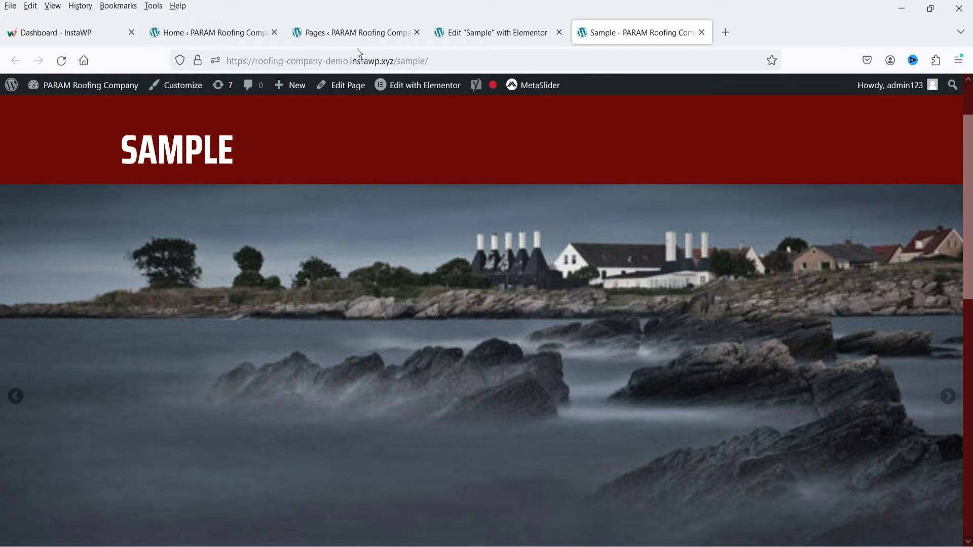
Apply the Bubble theme to the slideshow in MetaSlider and save the slideshow.
click(190, 36)
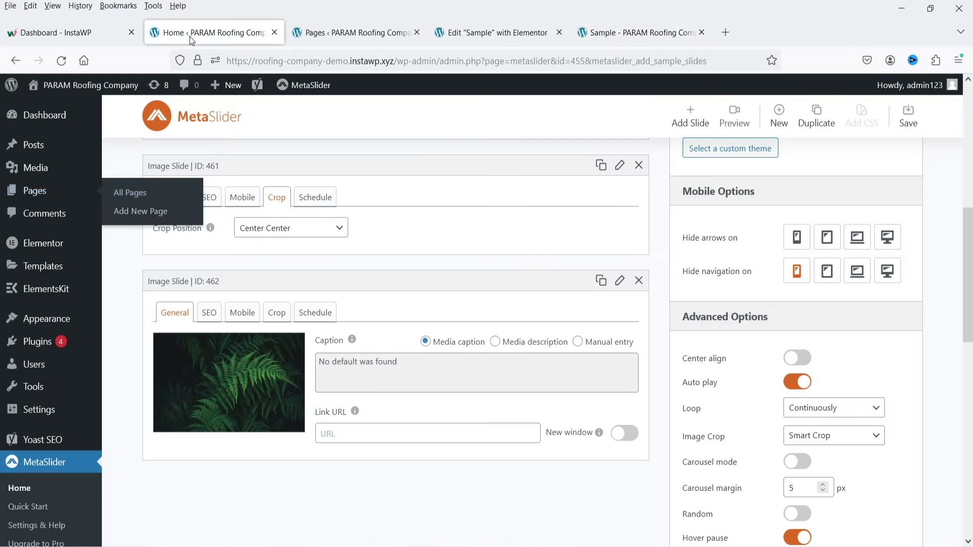
click(962, 353)
scroll(941, 338, up, 5)
scroll(859, 318, up, 6)
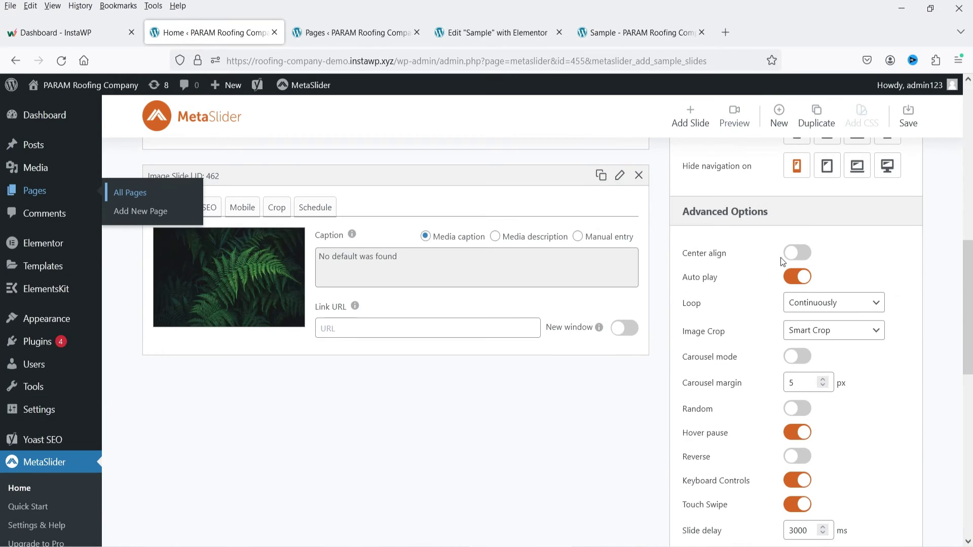
click(738, 254)
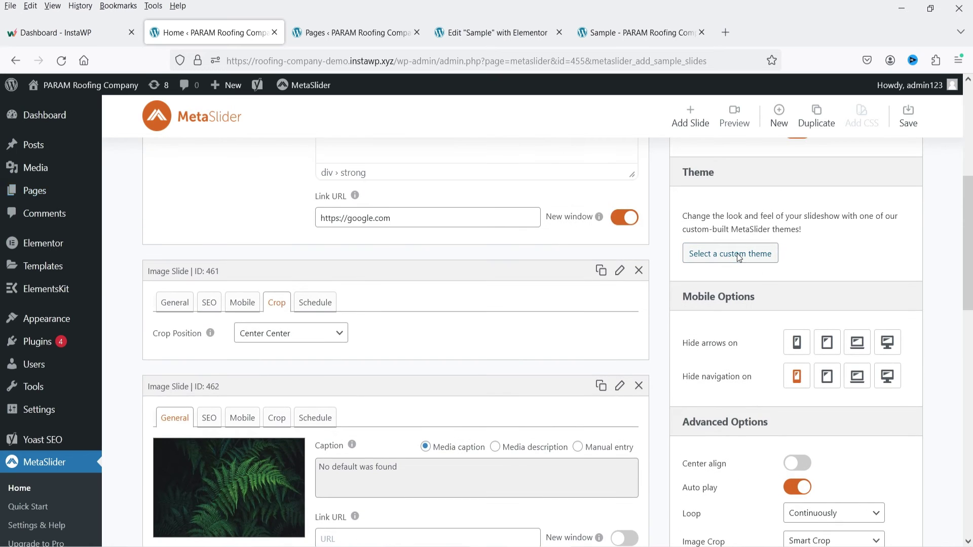
click(621, 259)
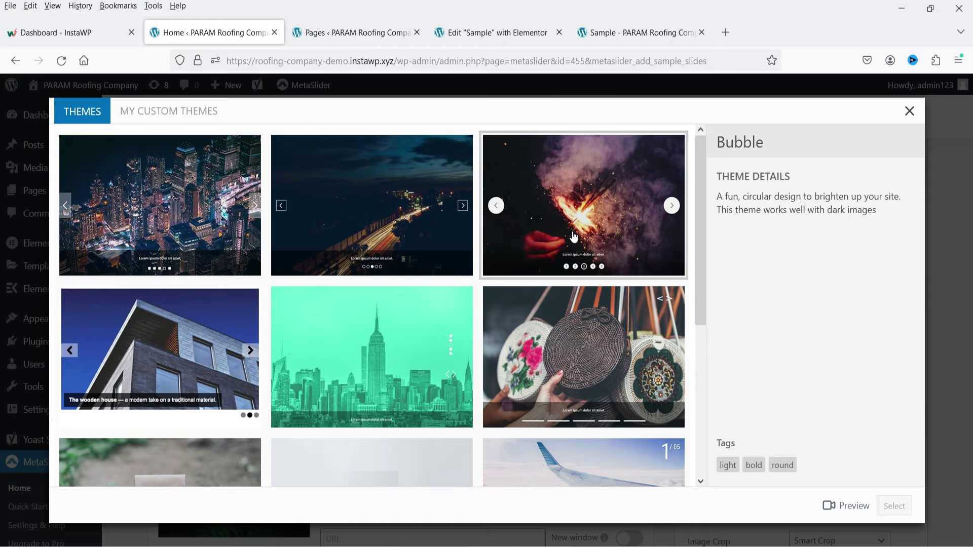
click(634, 265)
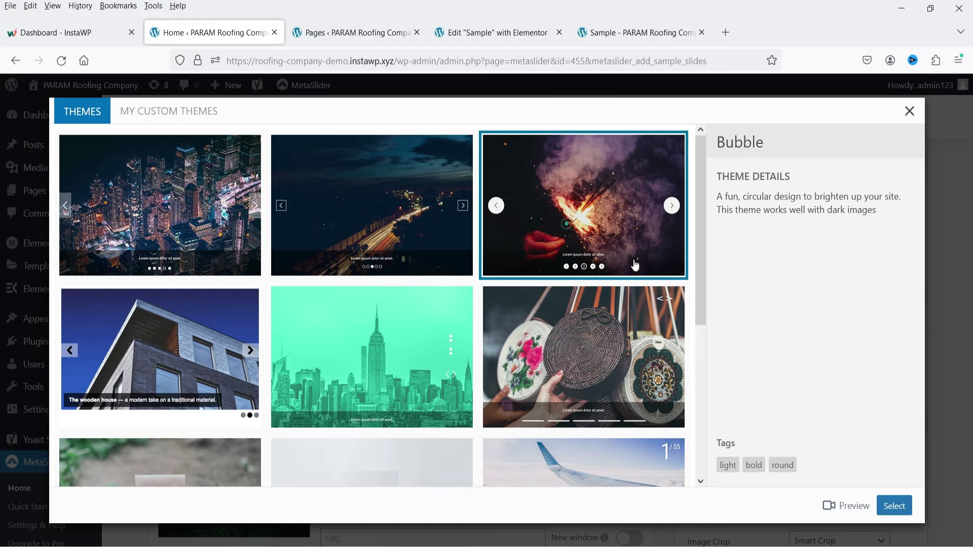
click(894, 506)
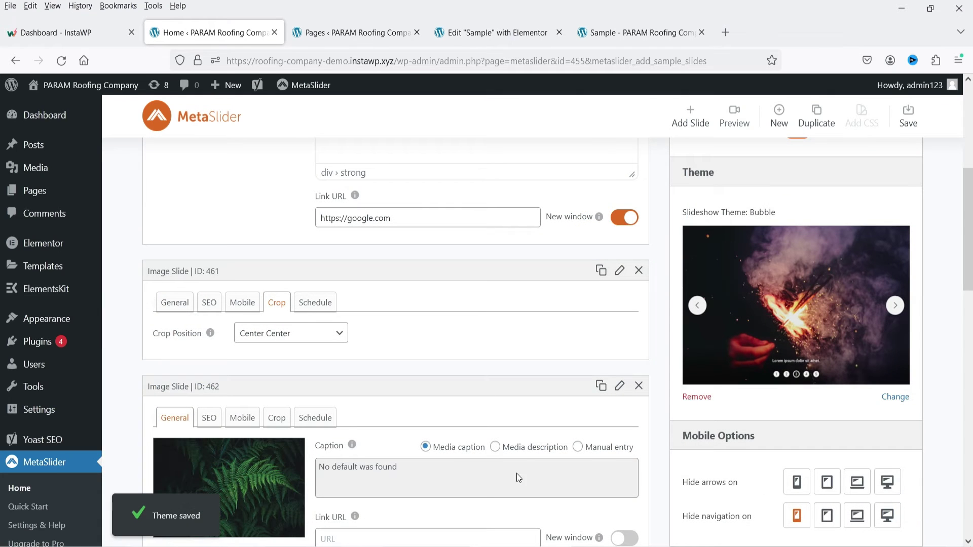
scroll(935, 243, up, 5)
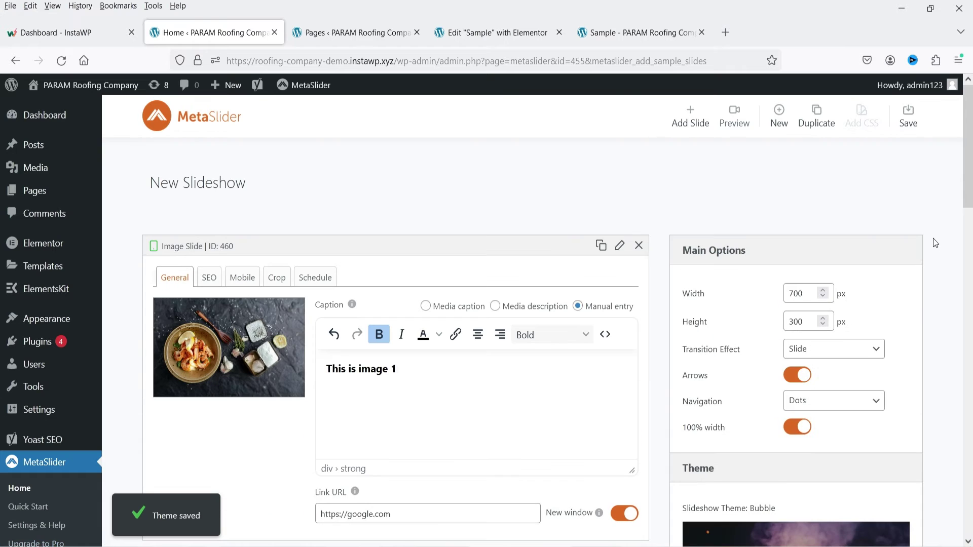
click(909, 119)
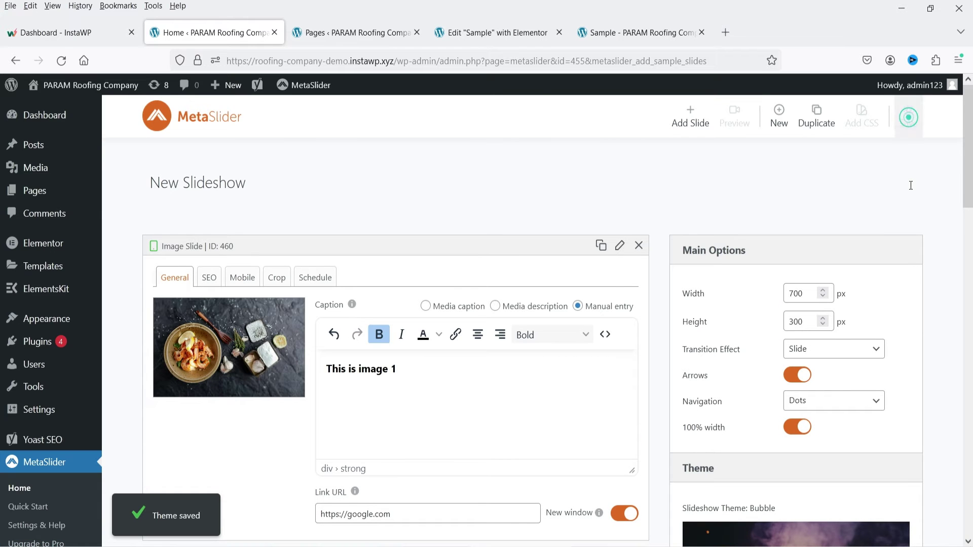
Reload the published Sample page, check the Bubble theme's arrows and numbered navigation across the slides, and return to the slideshow editor.
click(646, 41)
key(F5)
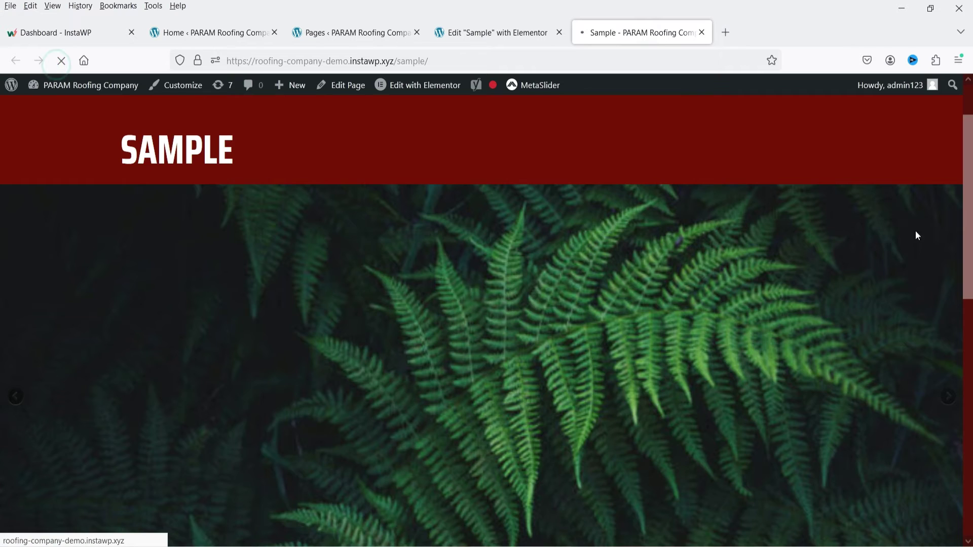
scroll(1, 228, down, 3)
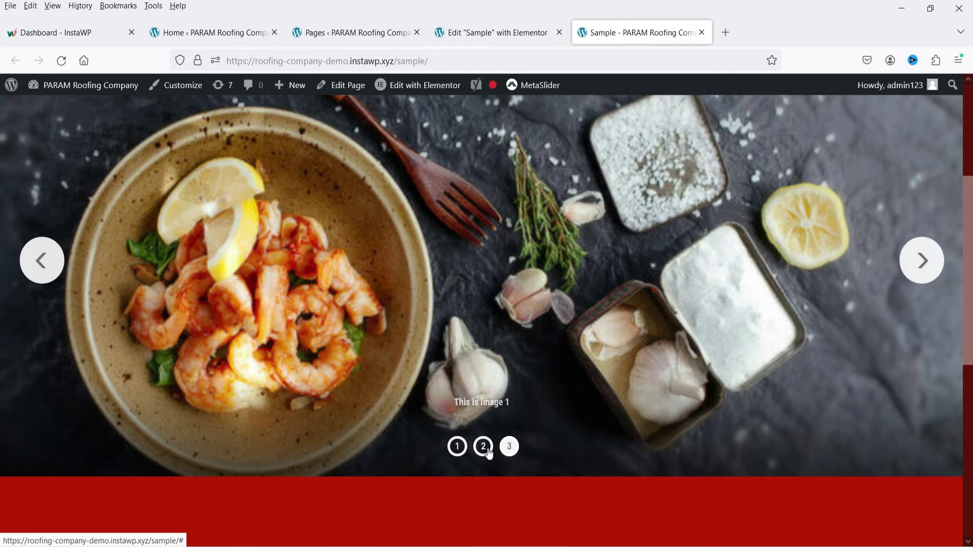
click(924, 264)
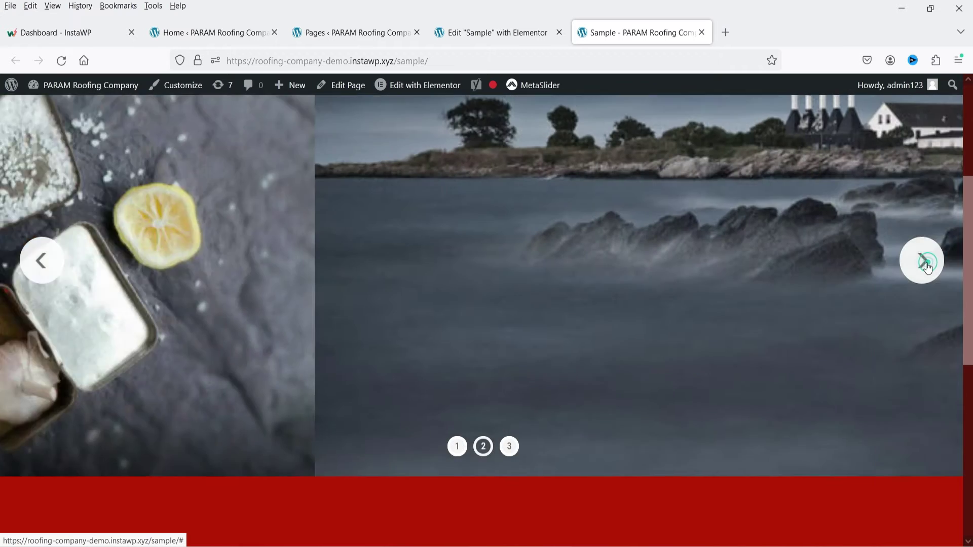
click(921, 260)
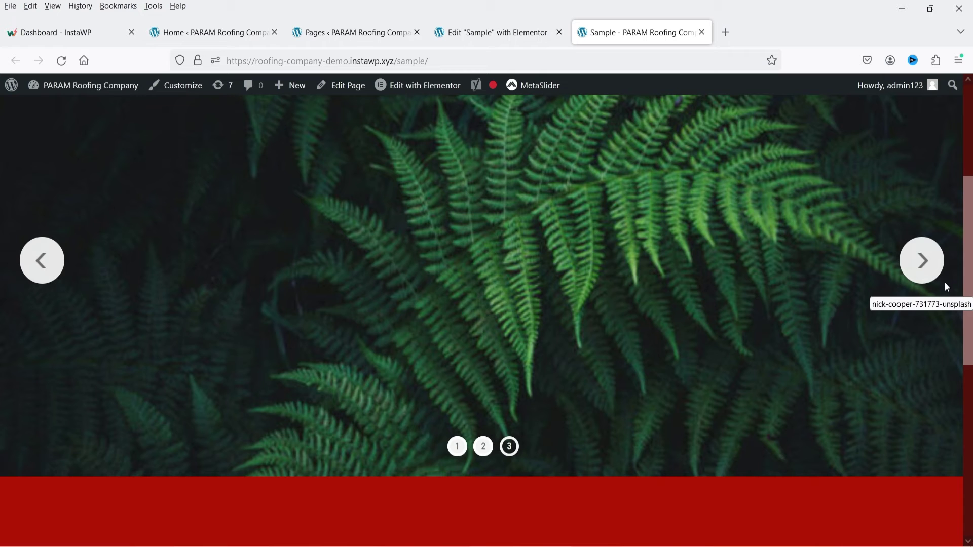
click(175, 31)
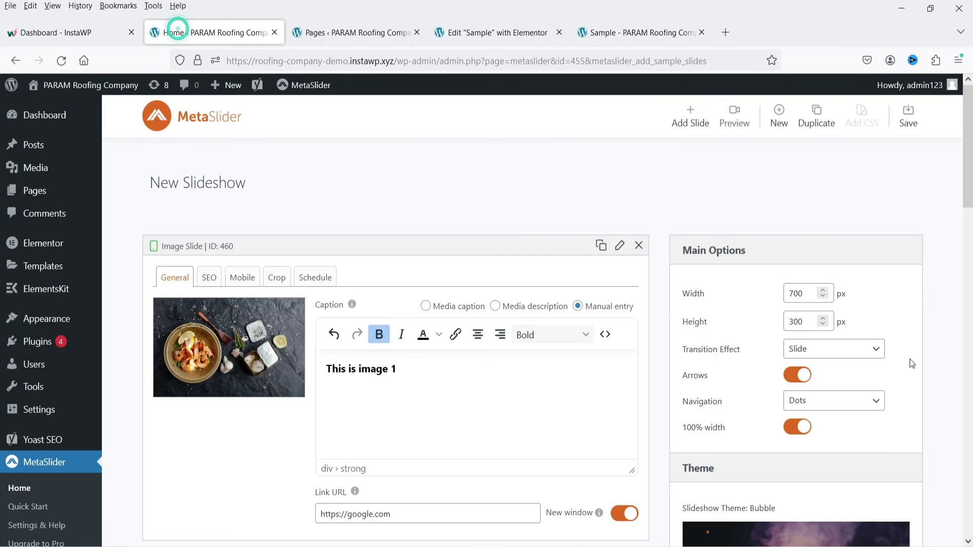
Change the slideshow's theme to Disjoint in MetaSlider and save the slideshow.
scroll(919, 399, down, 5)
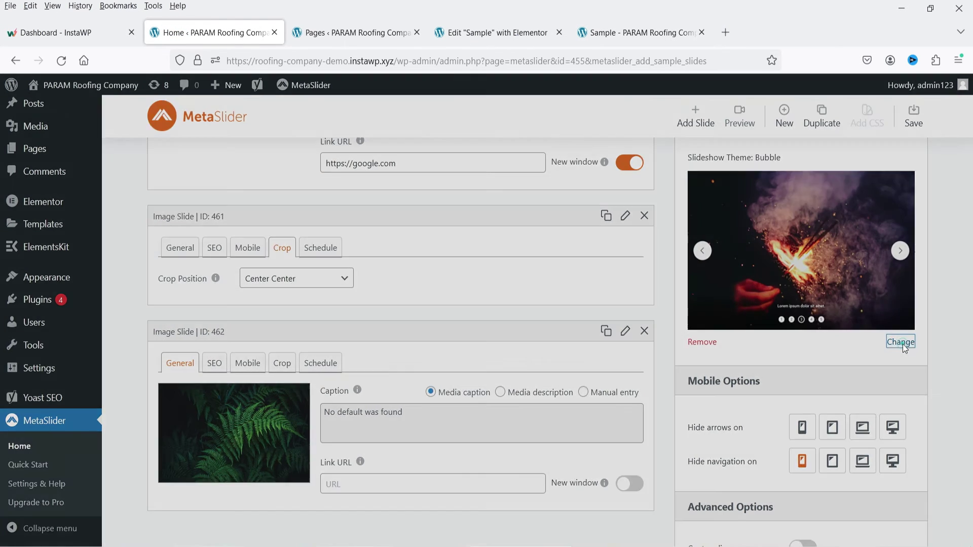
click(902, 344)
scroll(560, 265, down, 3)
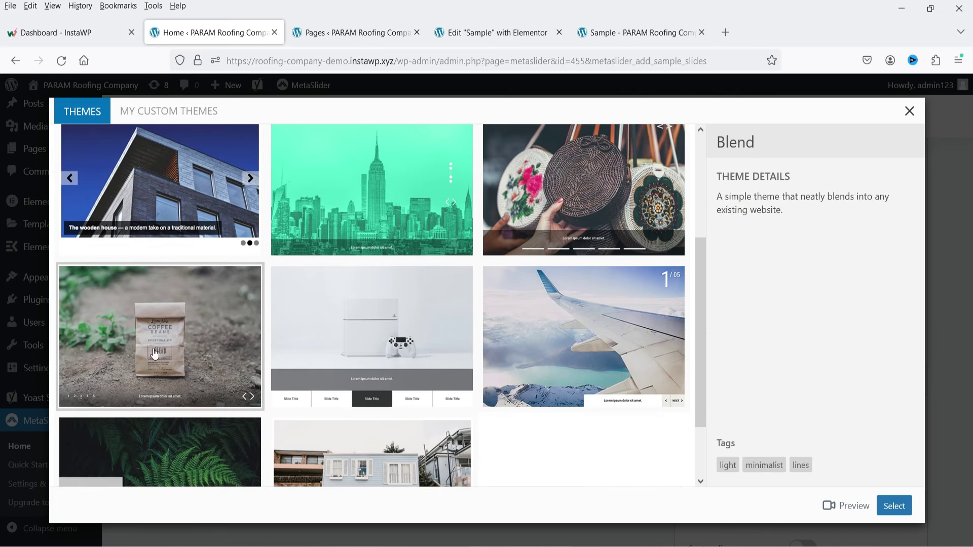
scroll(414, 305, down, 2)
scroll(593, 304, up, 5)
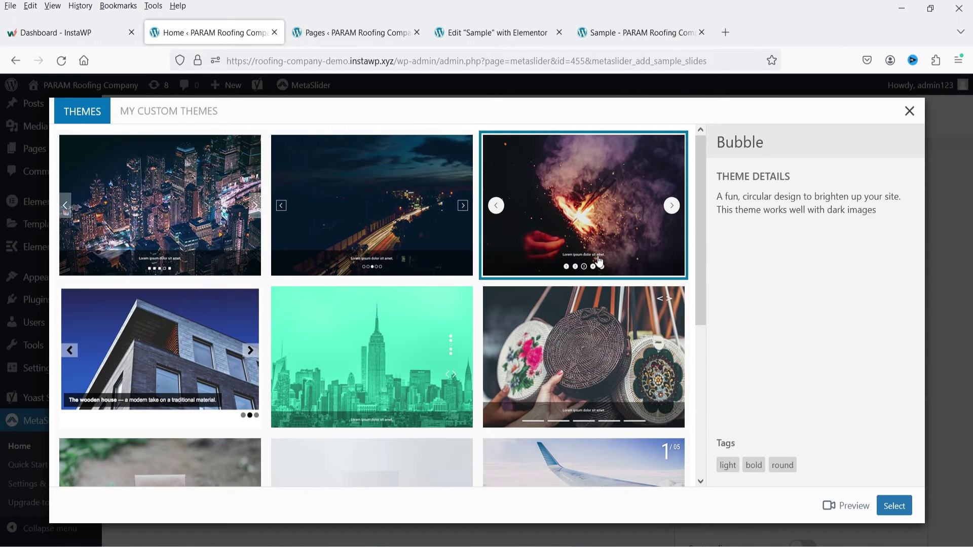
click(587, 355)
click(894, 506)
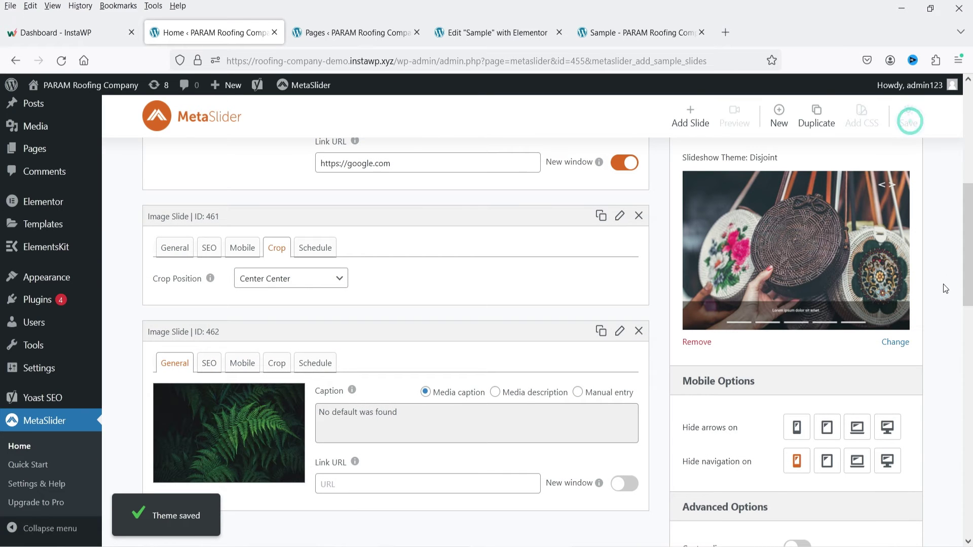
Reload the published Sample page and move through the three slides with the Disjoint theme's navigation bars.
click(614, 33)
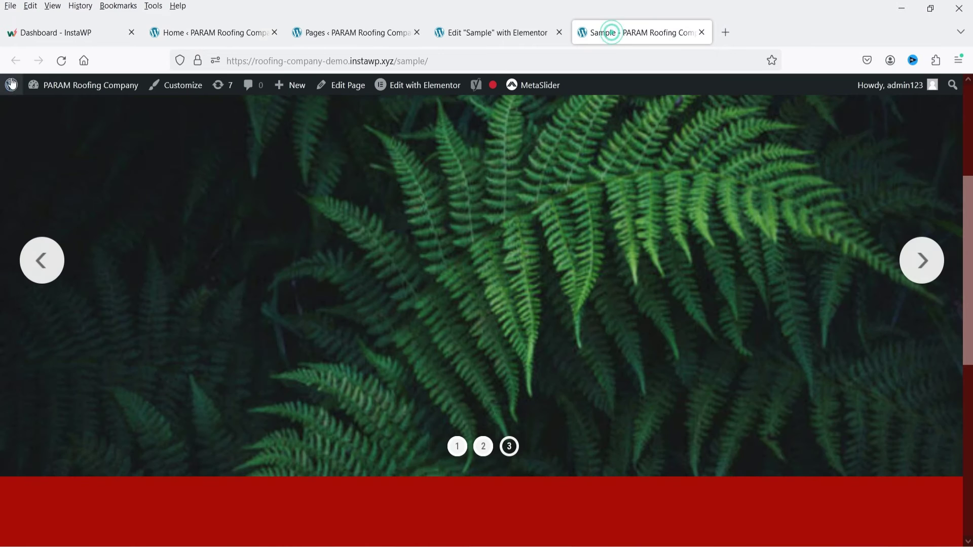
click(62, 60)
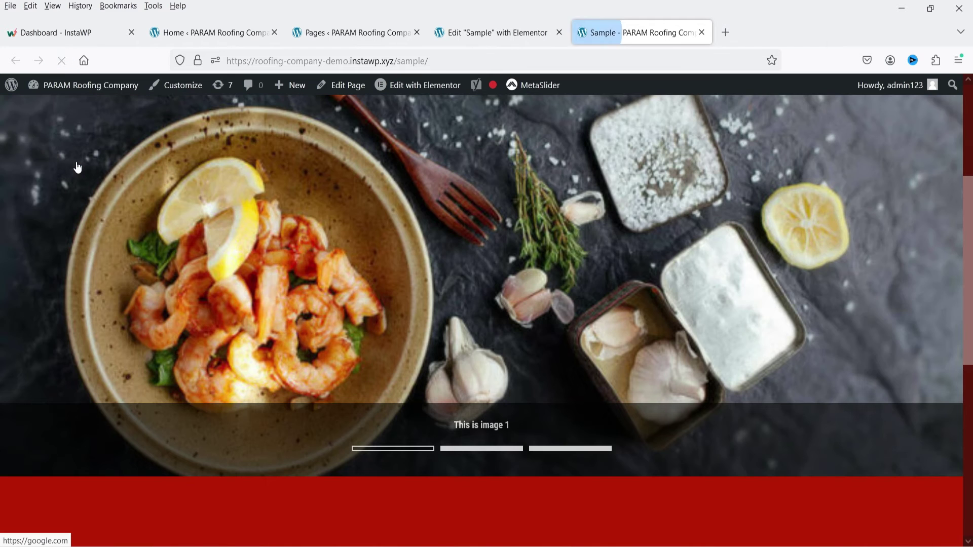
scroll(903, 299, up, 5)
scroll(912, 258, down, 6)
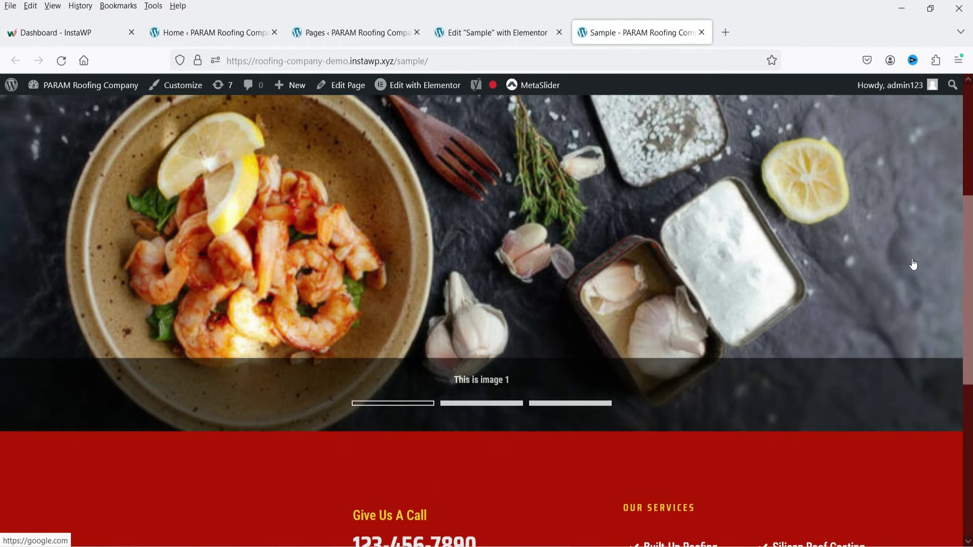
click(490, 380)
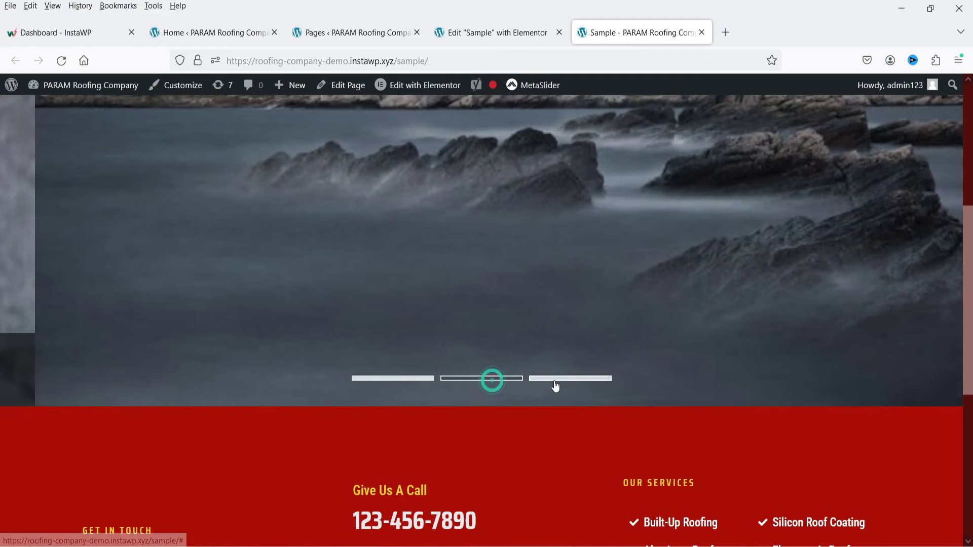
click(555, 386)
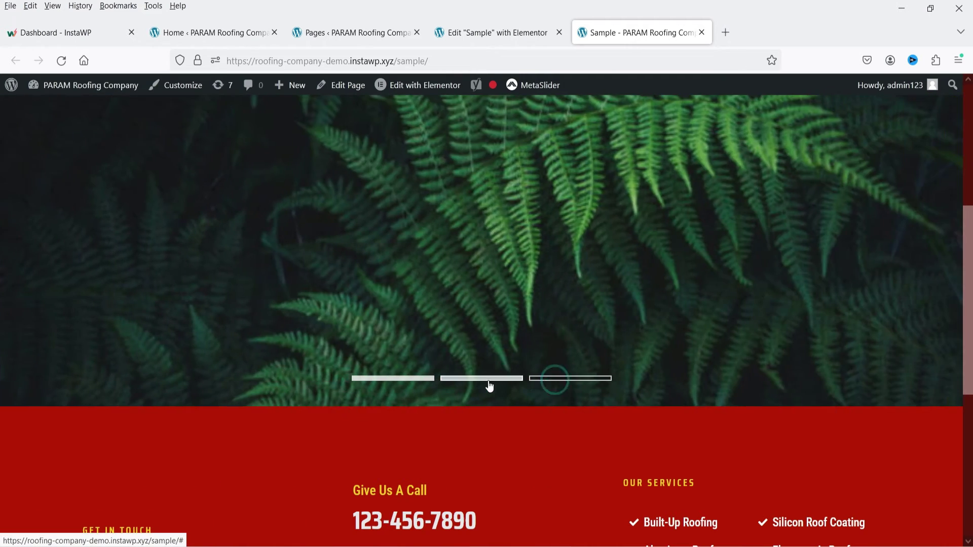
click(406, 386)
Check the Disjoint theme's forward arrow by advancing through the slides on the Sample page.
scroll(901, 374, up, 5)
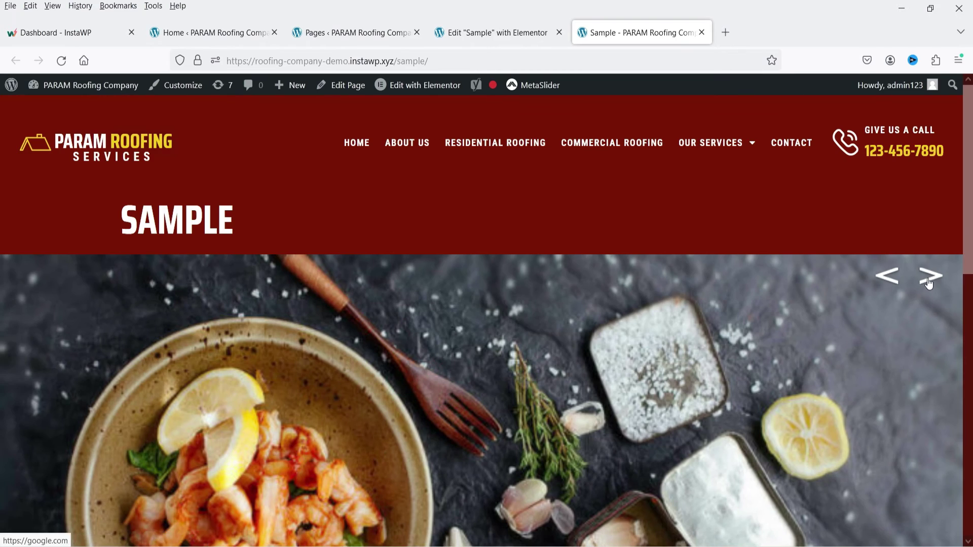
click(930, 284)
click(929, 284)
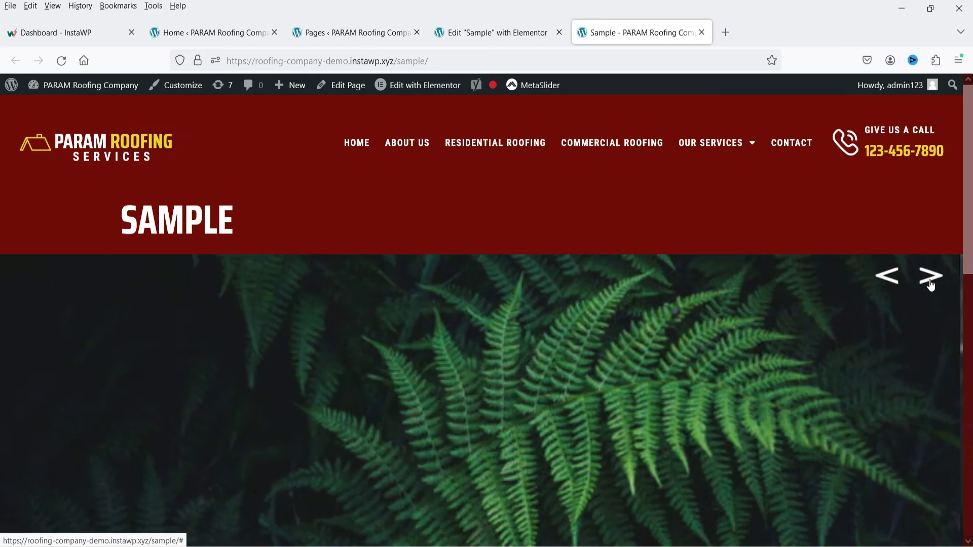
click(930, 284)
scroll(932, 287, down, 3)
scroll(932, 287, up, 3)
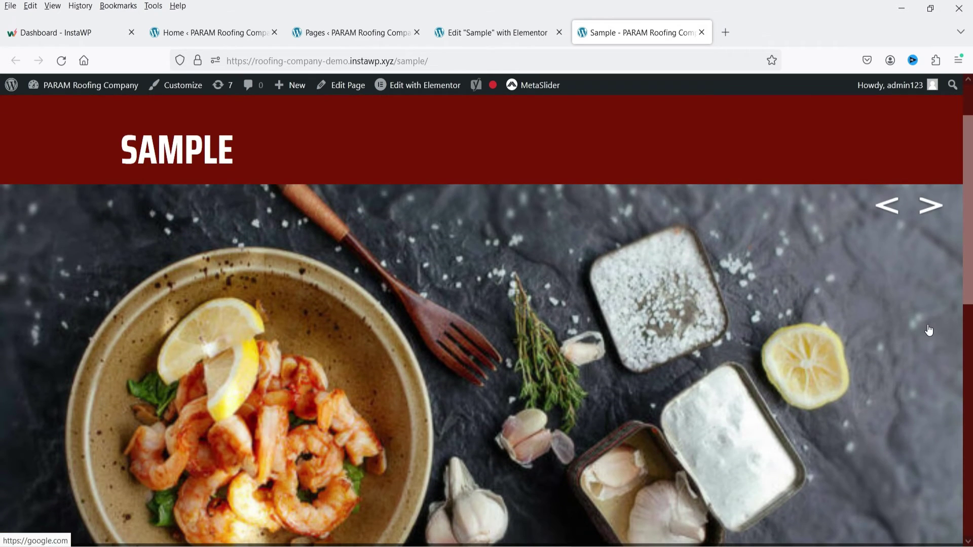
Return to MetaSlider and create another slideshow from the Carousel Slideshow demo with sample images.
click(203, 33)
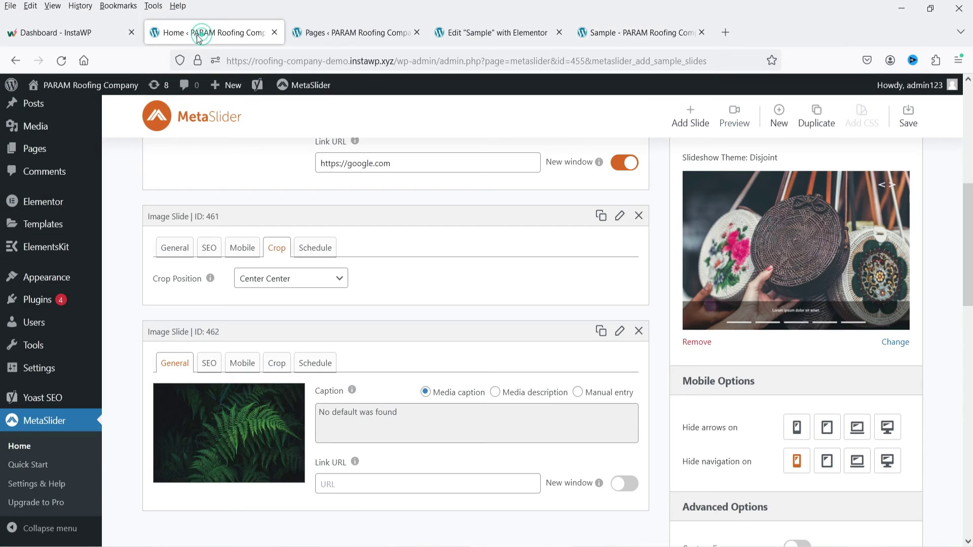
click(29, 446)
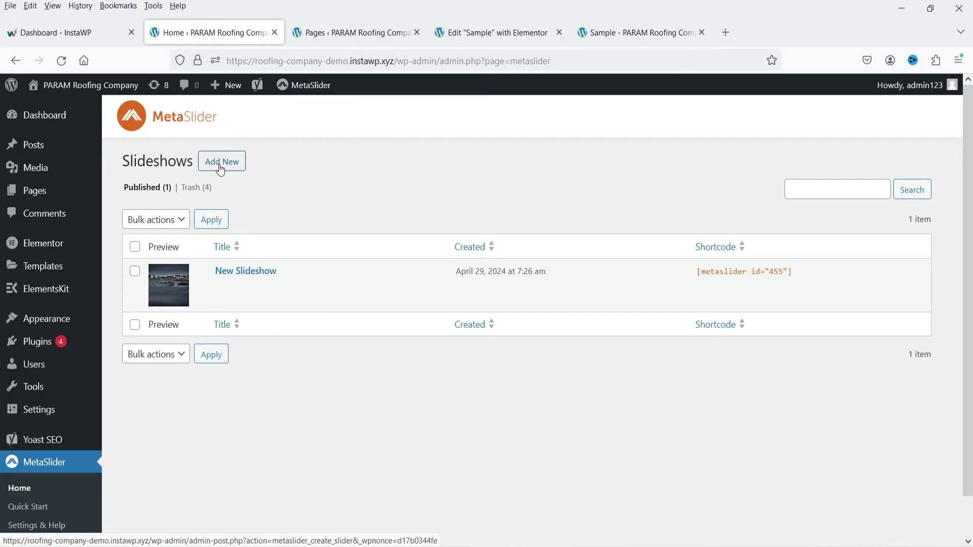
click(35, 510)
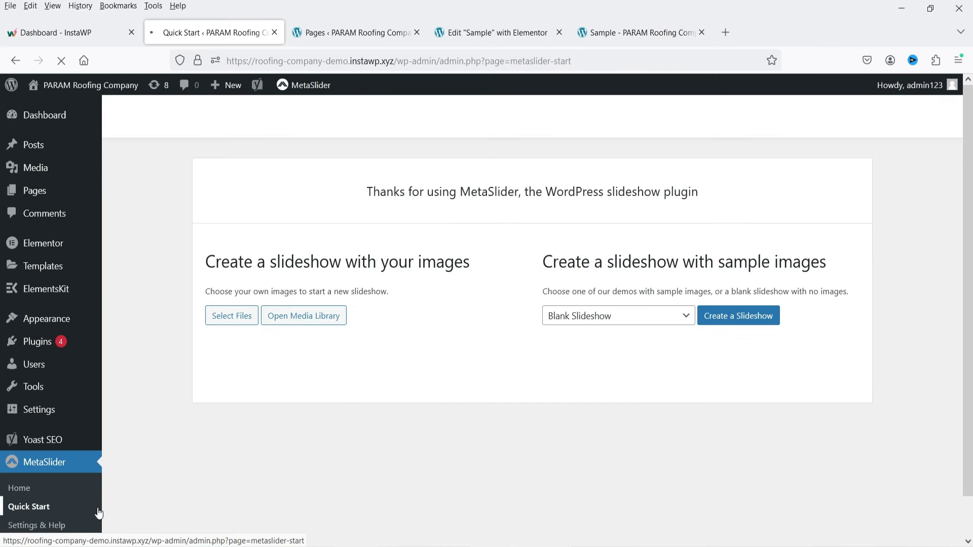
click(619, 317)
click(636, 375)
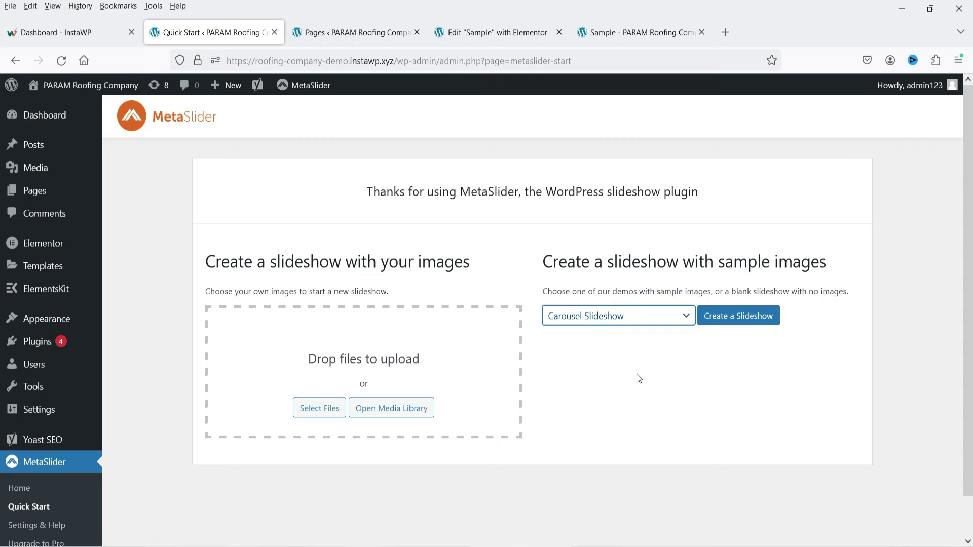
click(747, 323)
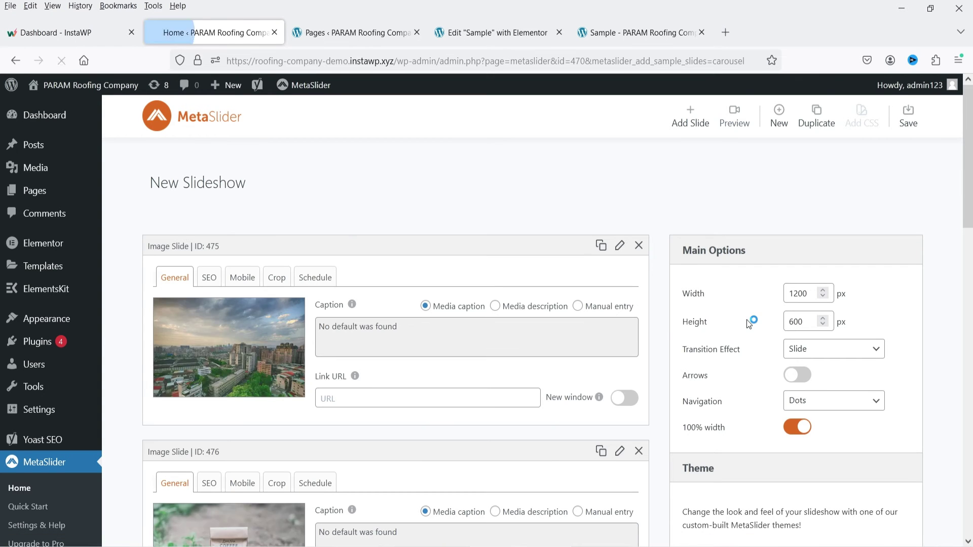
Rename the new carousel slideshow as Carousel 1.
click(213, 184)
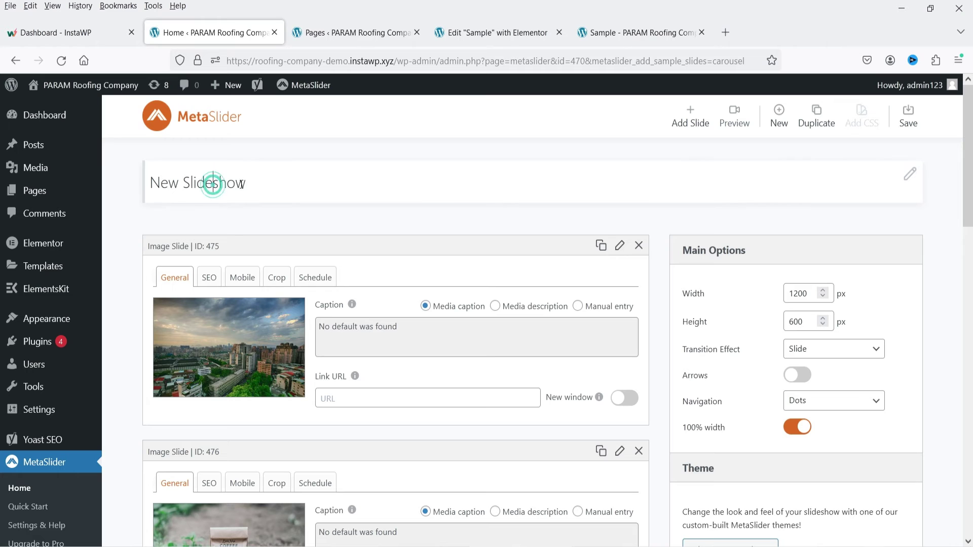
drag(276, 178, 143, 186)
text(Carousel 1)
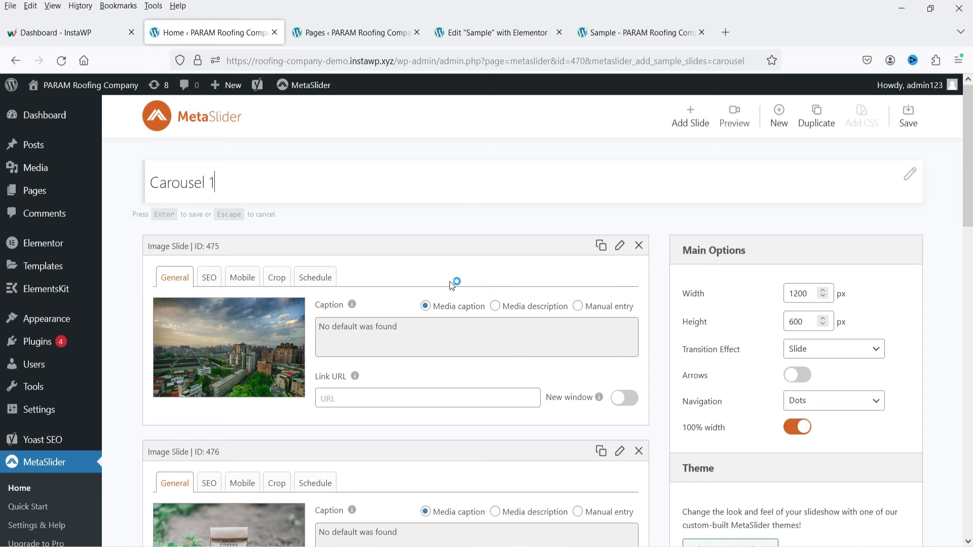
Delete the game console slide and replace the coffee bag slide's image with fabio-mangione-236846-unsplash-1.jpg from the Media Library.
scroll(449, 281, down, 10)
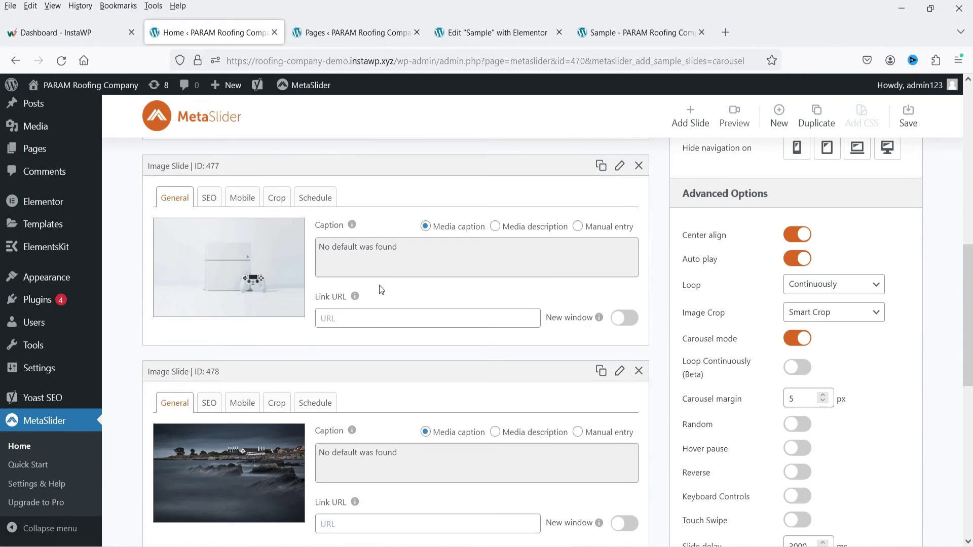
click(640, 168)
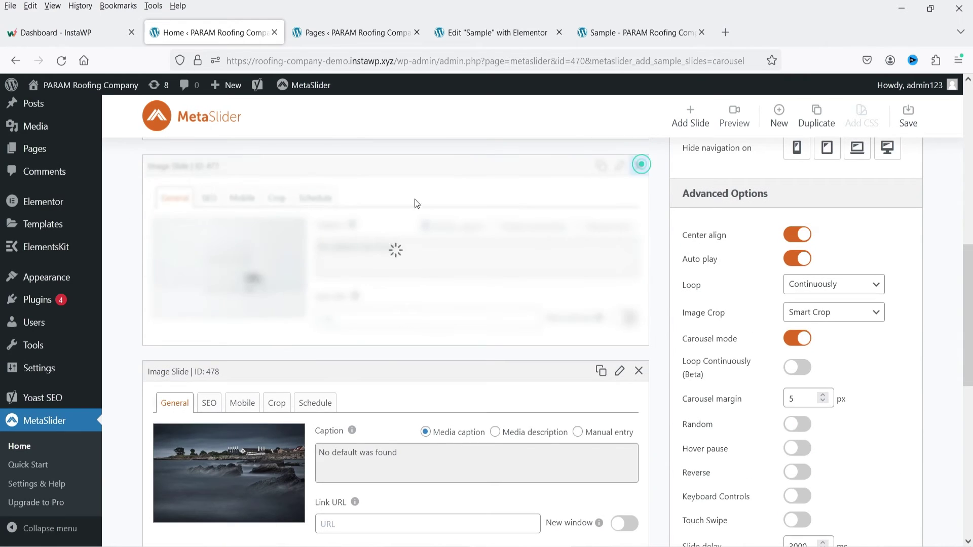
scroll(404, 354, up, 10)
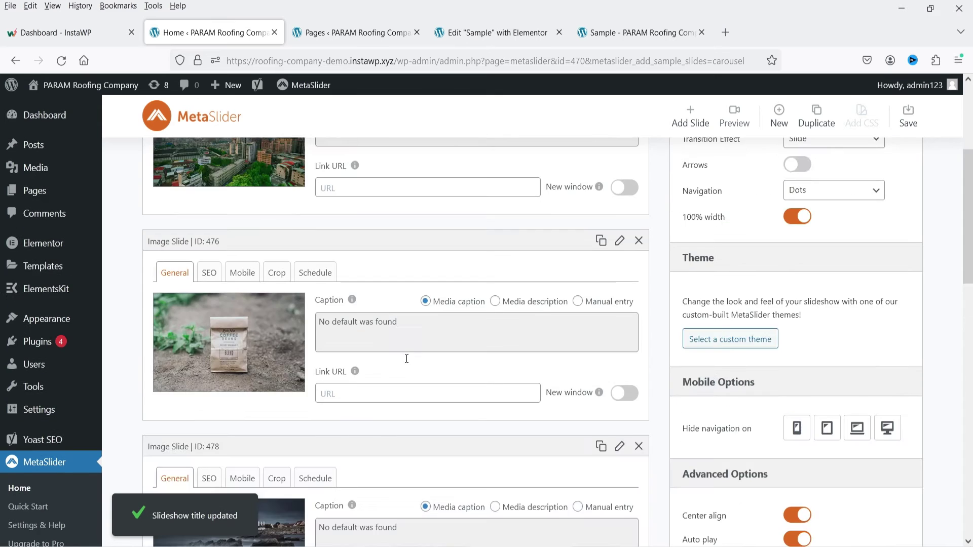
scroll(324, 294, down, 5)
click(241, 275)
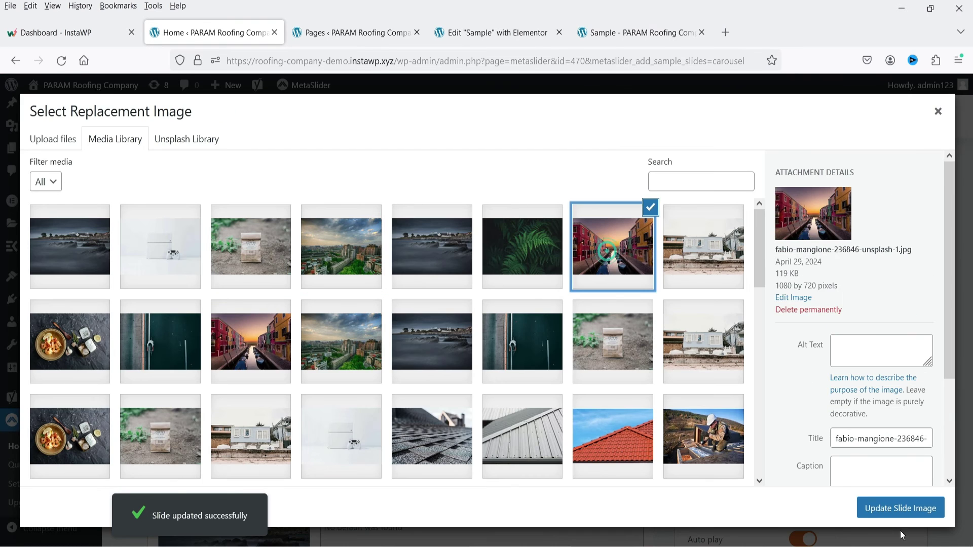
click(900, 509)
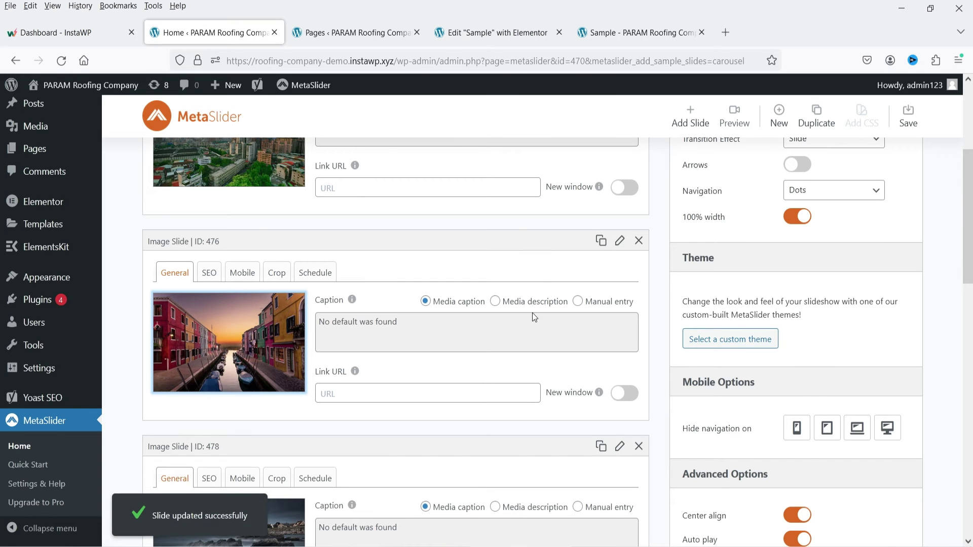
Review the first slide's SEO, mobile and crop settings, returning to its general settings.
scroll(535, 318, down, 5)
scroll(534, 318, up, 8)
click(209, 208)
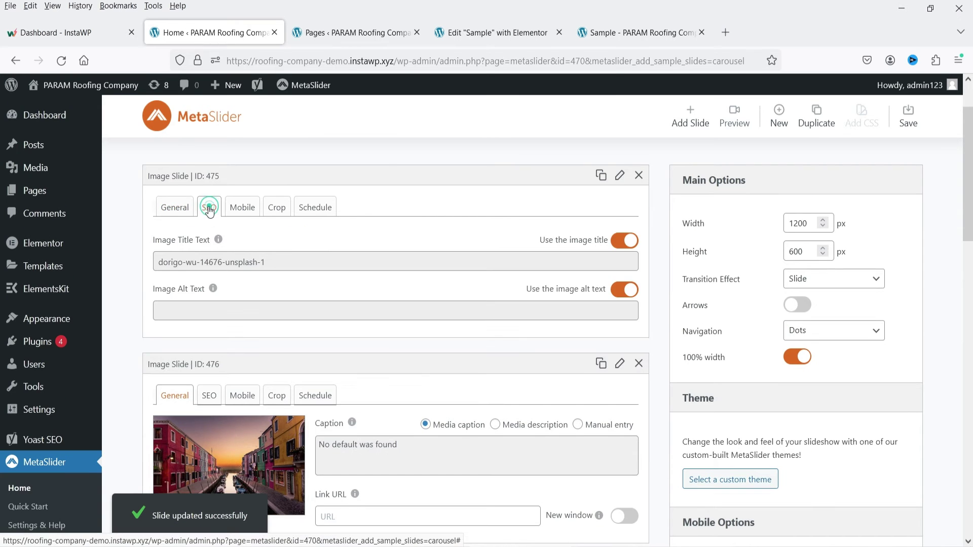
click(242, 207)
click(278, 207)
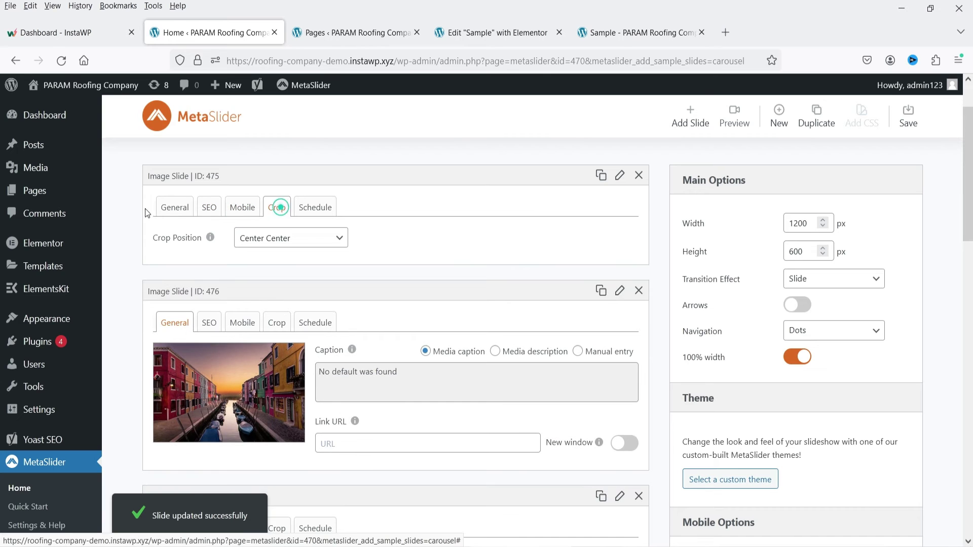
click(175, 207)
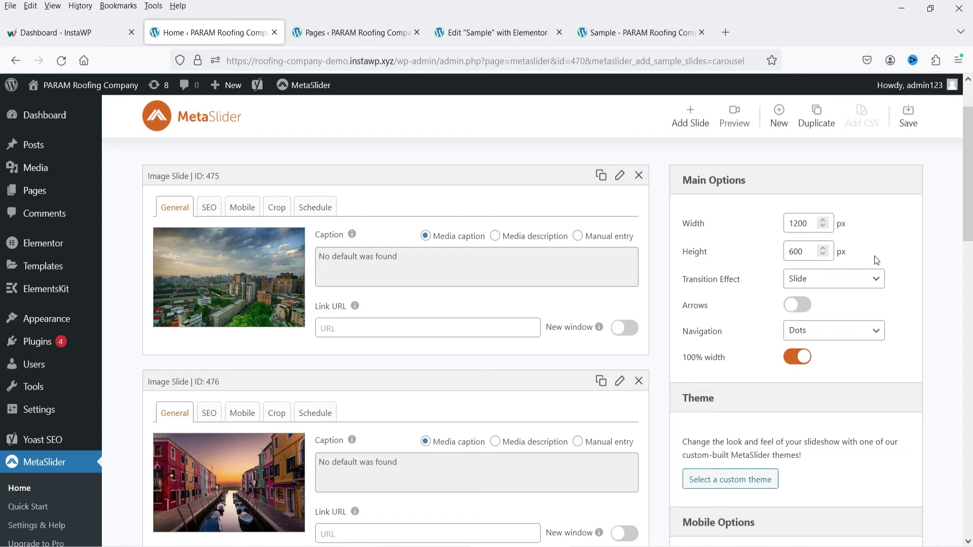
Turn on the carousel's arrows, keeping the Slide transition effect and Dots navigation.
click(828, 279)
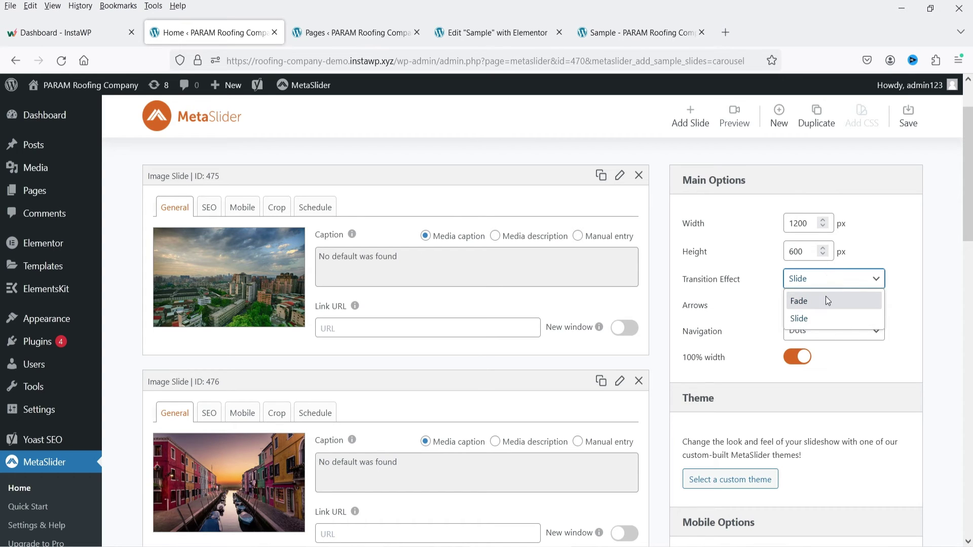
click(897, 248)
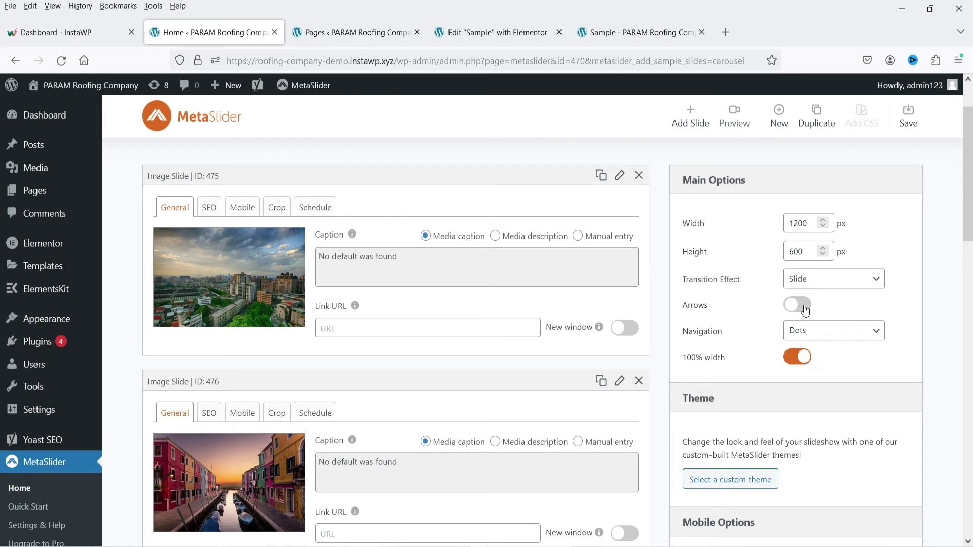
scroll(875, 252, down, 3)
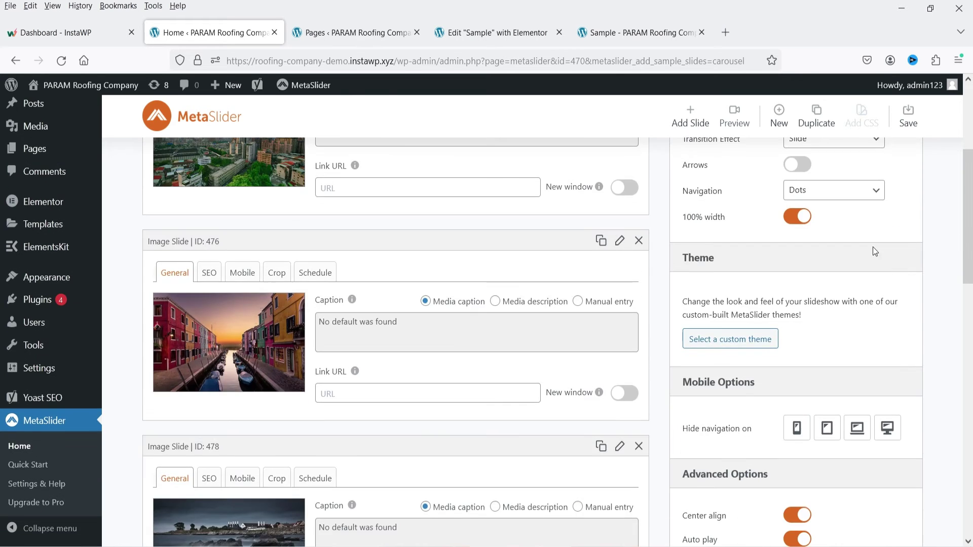
click(796, 165)
click(841, 190)
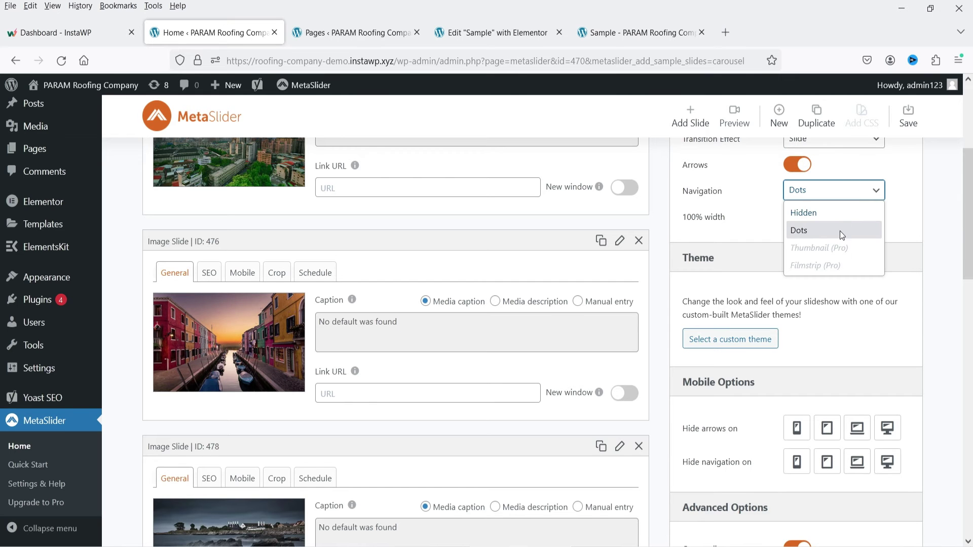
click(840, 230)
Review the carousel's theme, mobile, advanced and developer options down to the shortcode section.
scroll(873, 213, down, 4)
scroll(730, 226, up, 3)
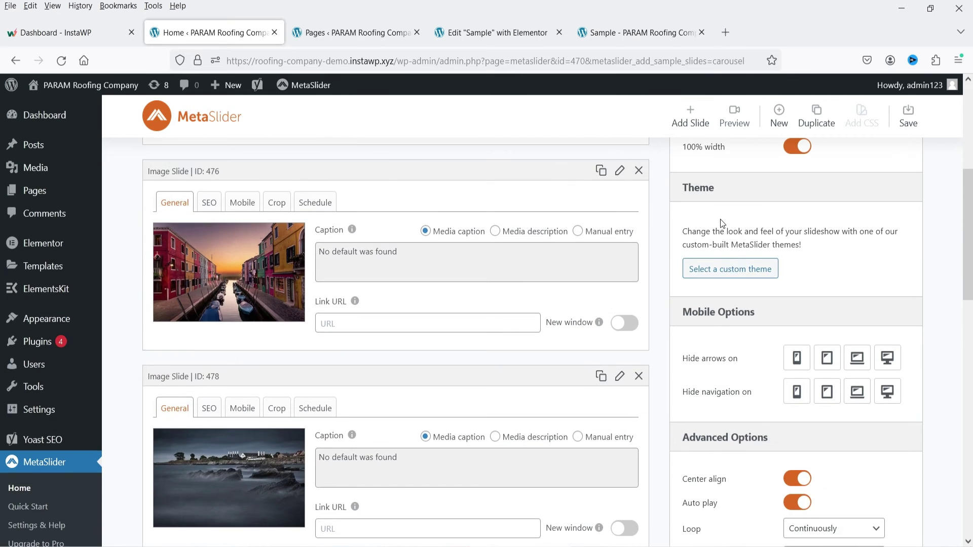
scroll(790, 277, down, 4)
scroll(779, 305, down, 3)
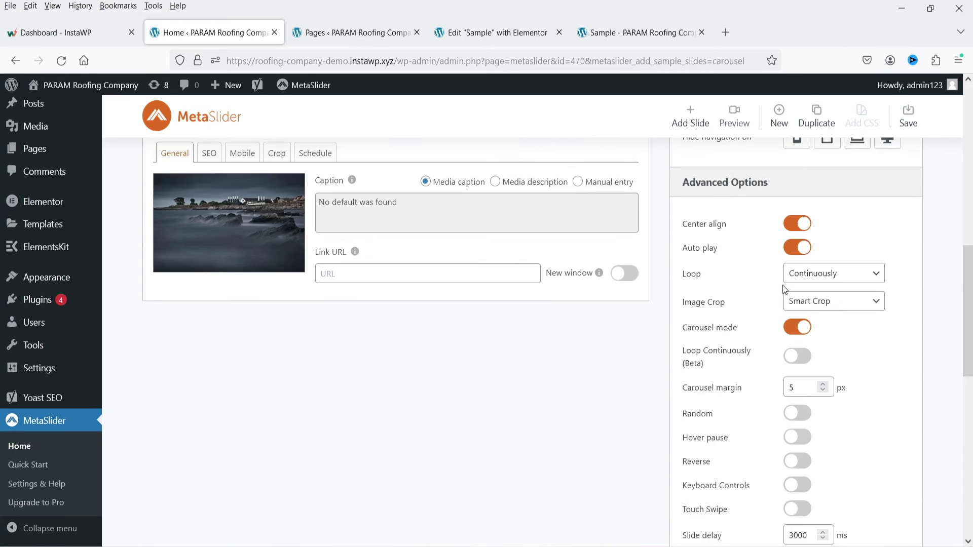
scroll(775, 279, up, 5)
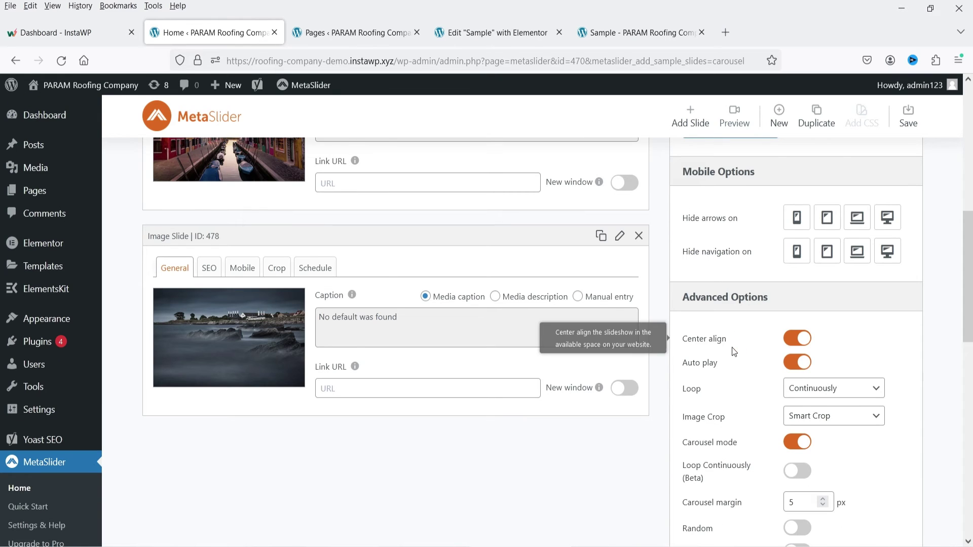
scroll(807, 293, down, 2)
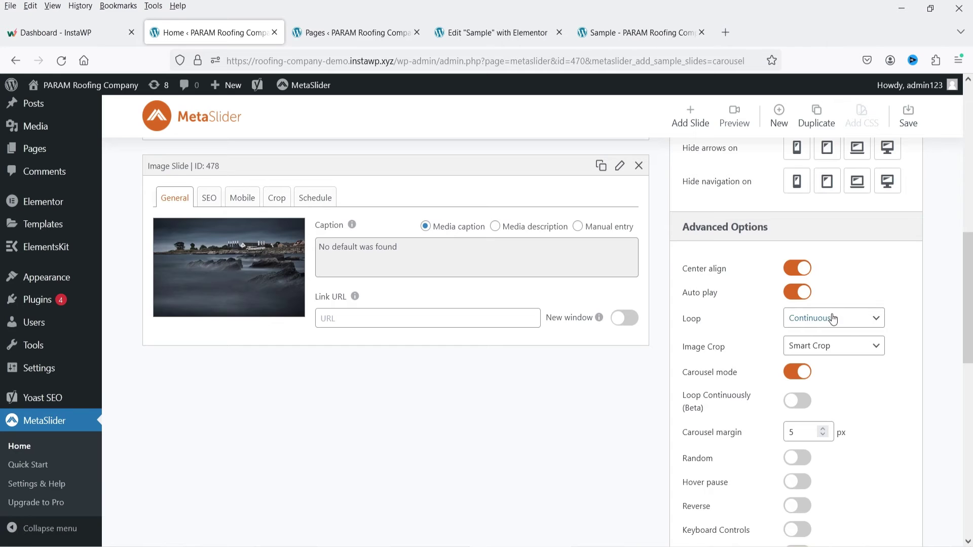
scroll(795, 291, down, 3)
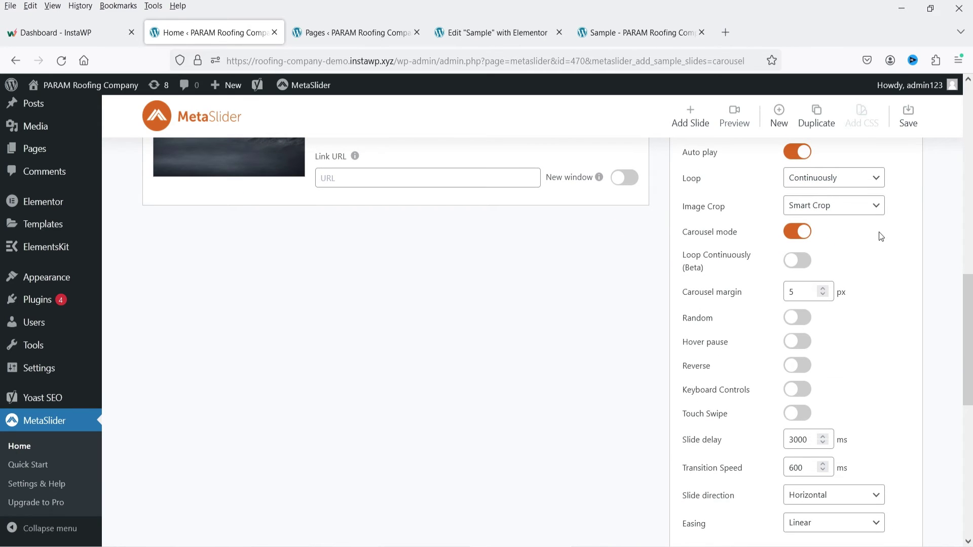
scroll(849, 217, down, 3)
scroll(740, 280, down, 3)
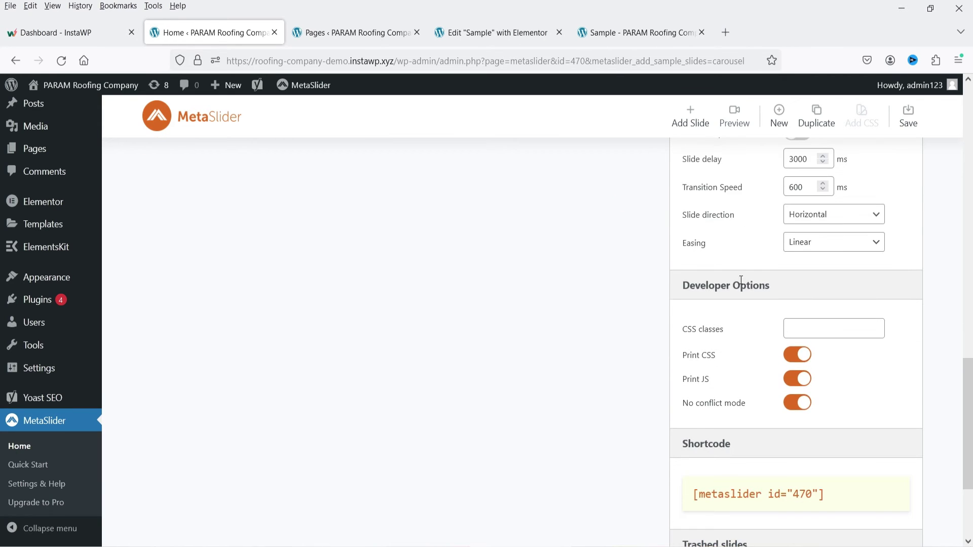
scroll(765, 316, down, 3)
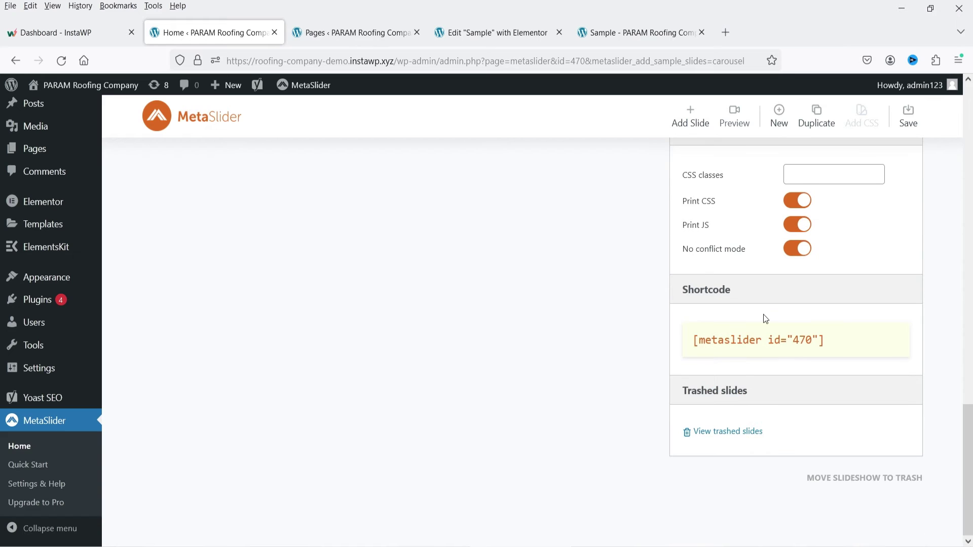
Copy the carousel's shortcode and save the slideshow.
click(741, 348)
mouse_move(912, 86)
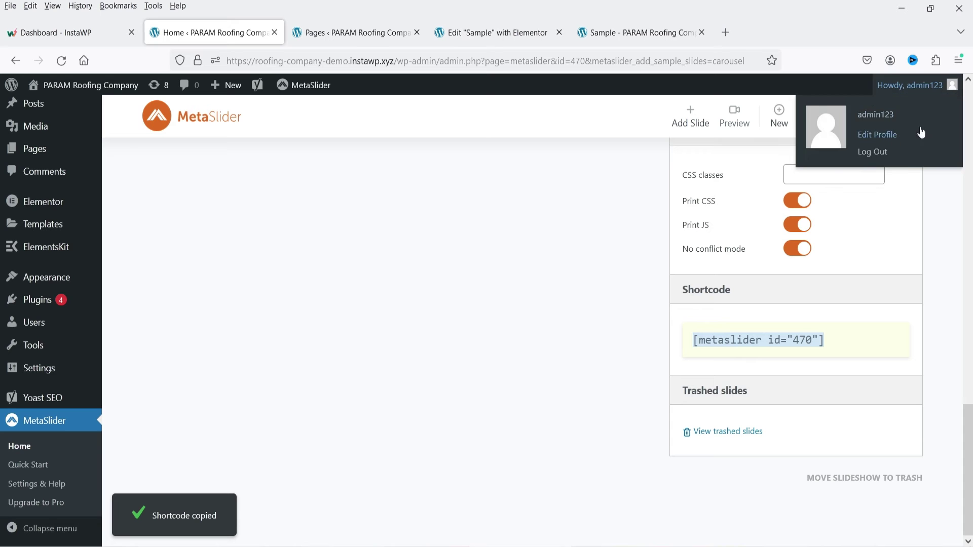
click(902, 122)
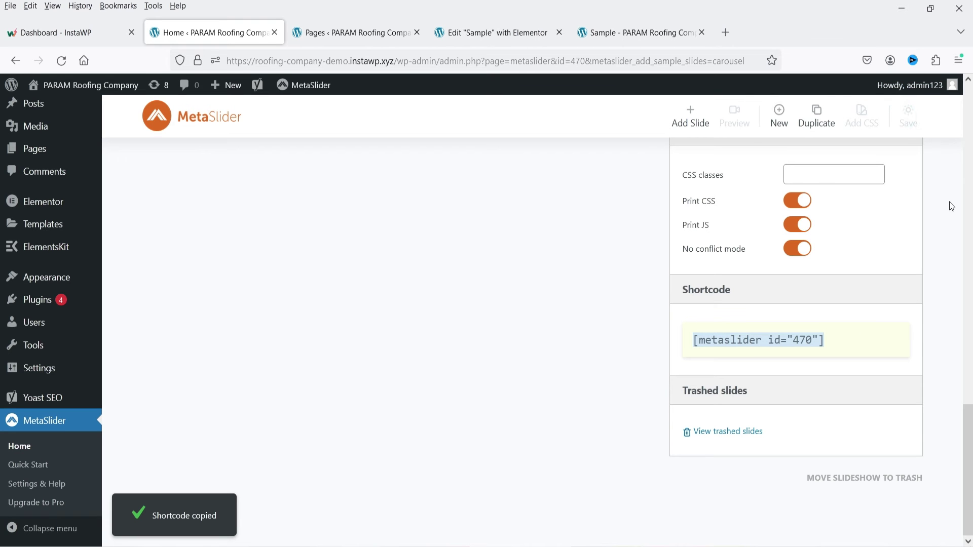
Switch to the Sample page in Elementor and add a single-column section below the existing slideshow.
click(486, 34)
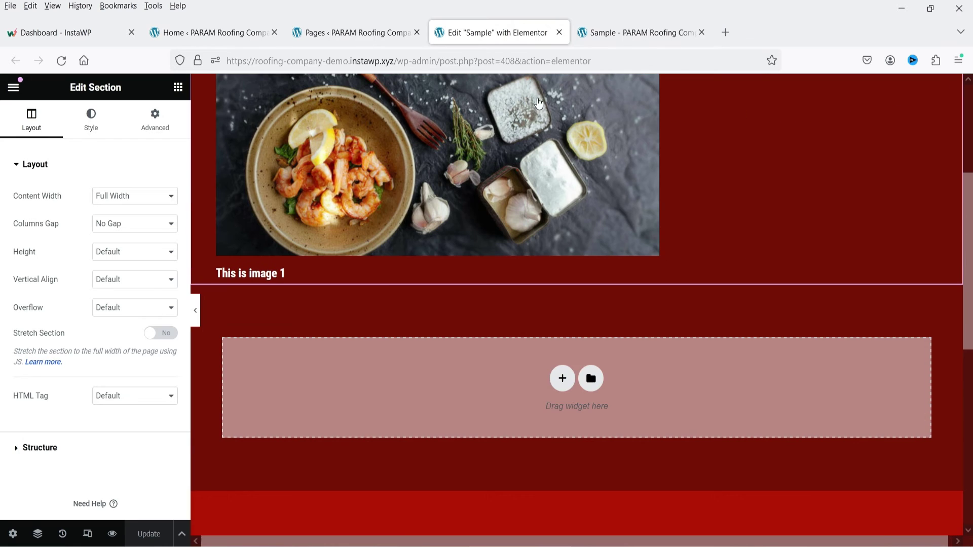
scroll(557, 99, down, 4)
click(562, 378)
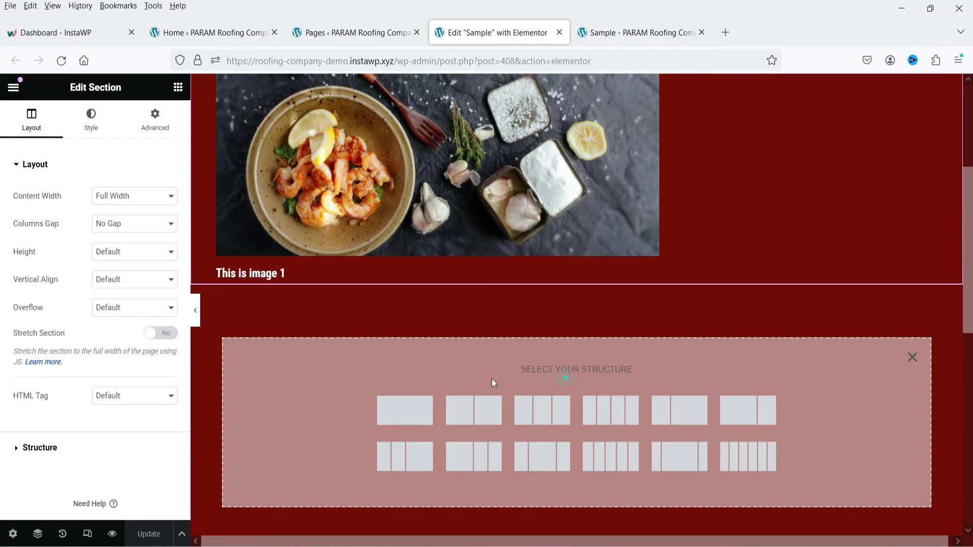
click(403, 414)
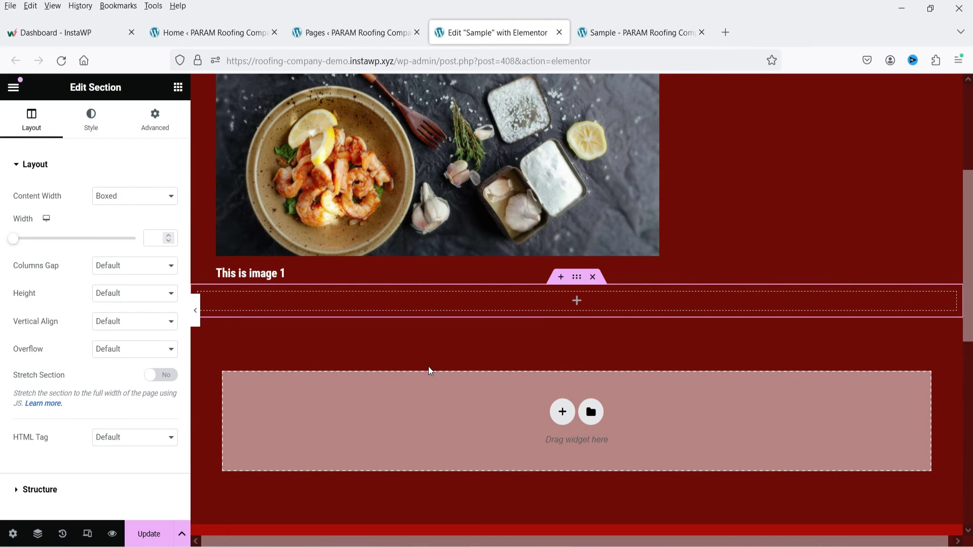
Add a Heading widget to the new section with the title Carousel.
click(576, 300)
drag(140, 303, 352, 301)
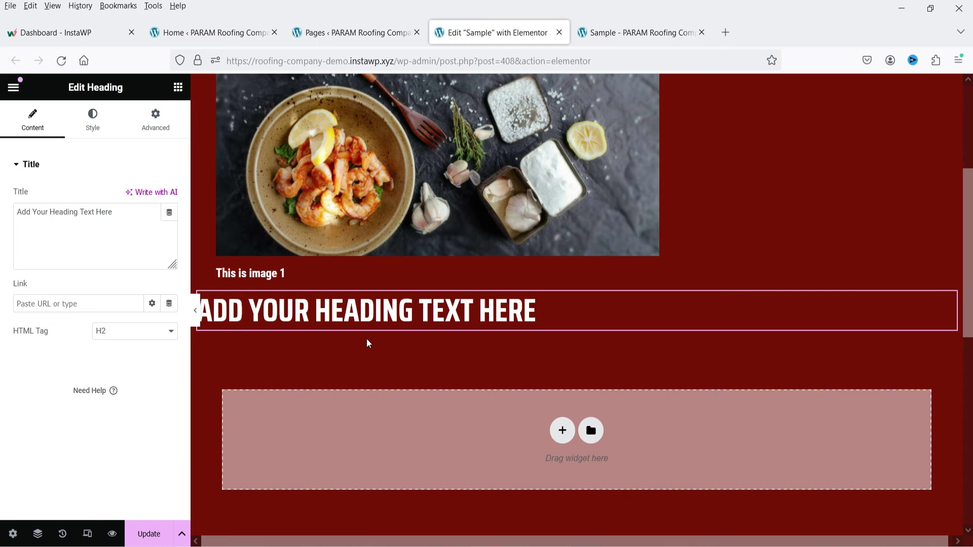
triple_click(126, 211)
text(Caro)
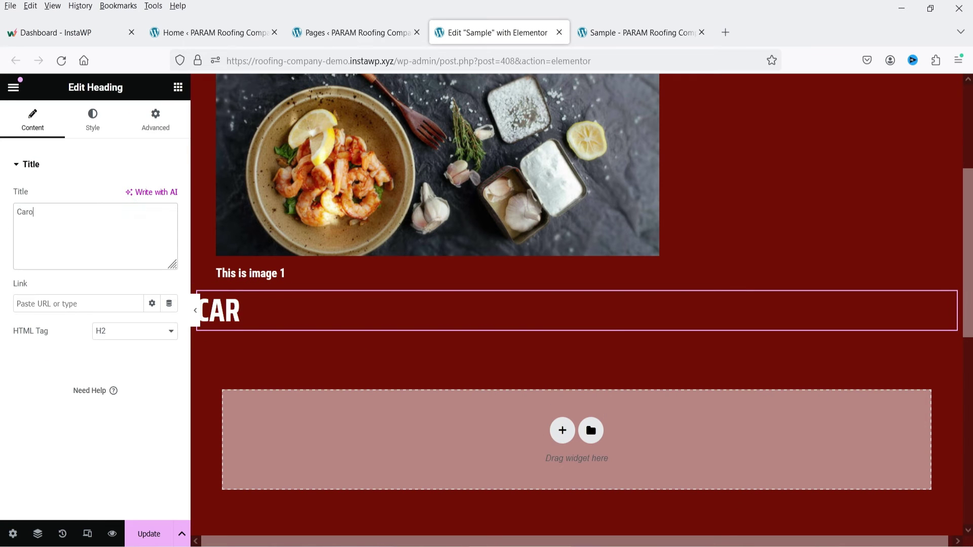
text(usel)
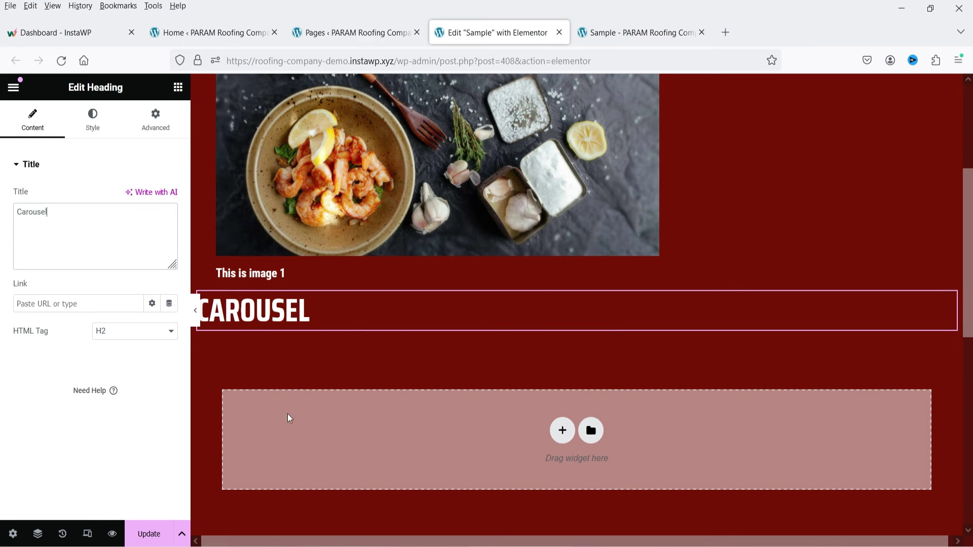
Add a Shortcode widget below the Carousel heading with [metaslider id="470"], and update the page.
click(178, 86)
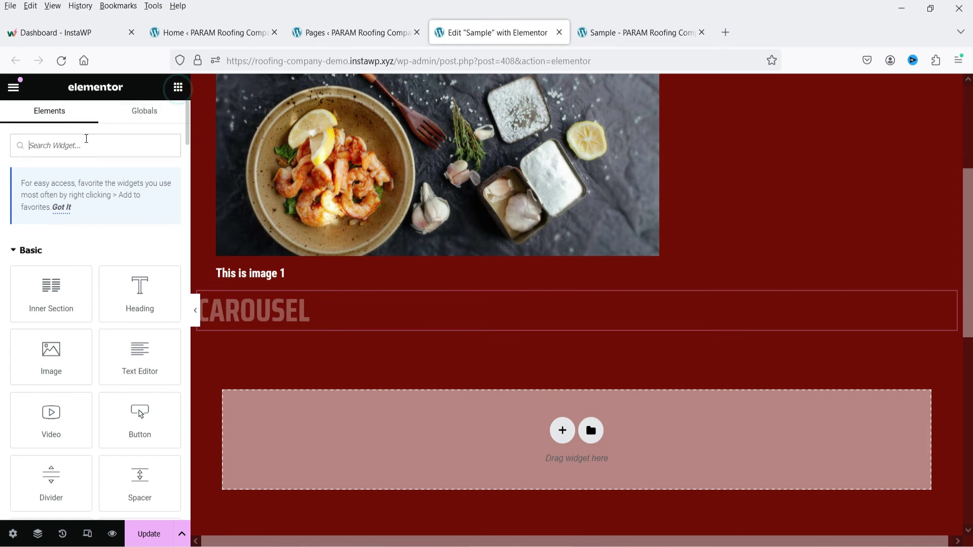
text(short)
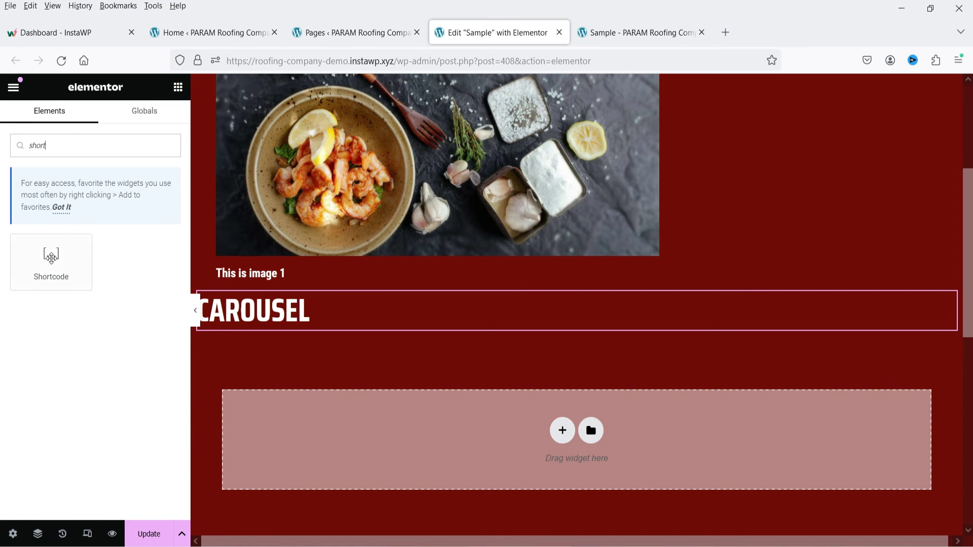
drag(52, 258, 449, 314)
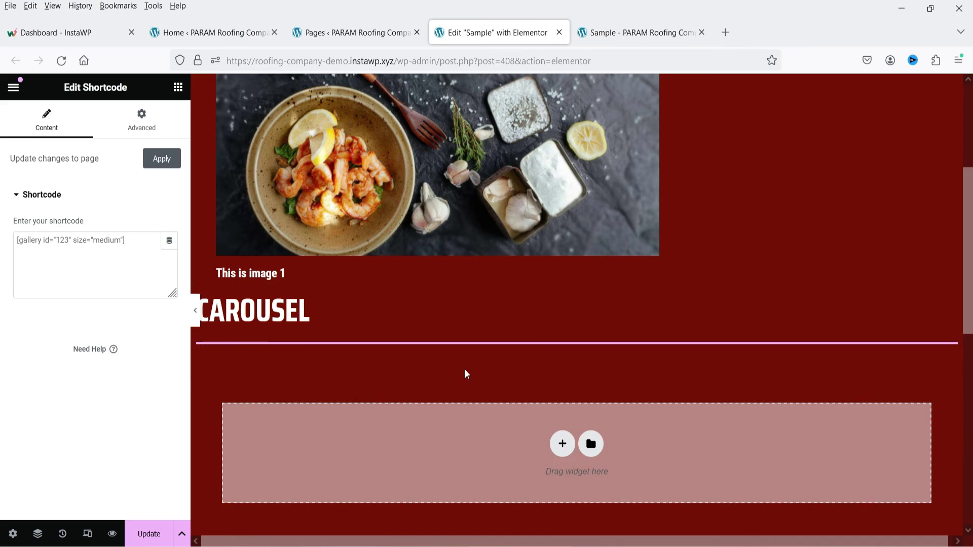
click(84, 247)
key(ctrl+v)
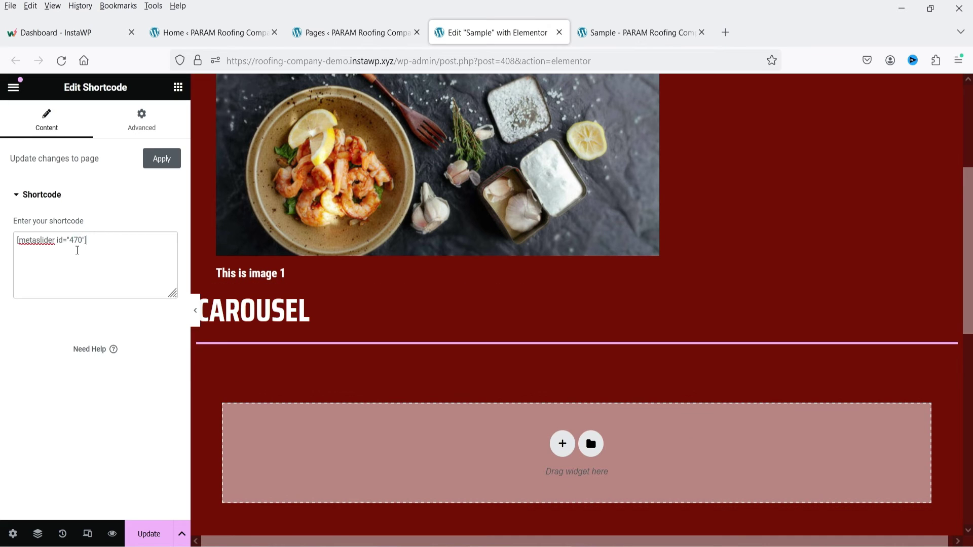
click(151, 535)
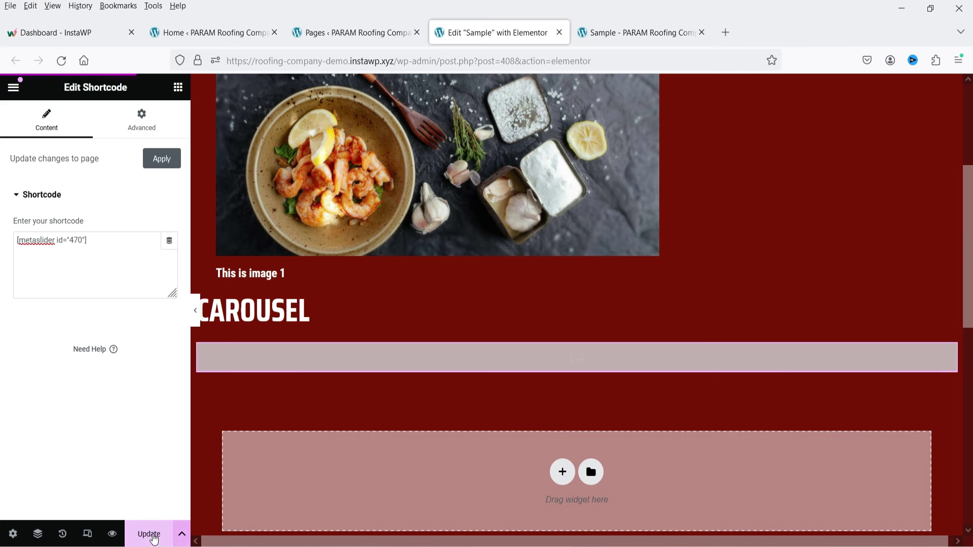
Reload the live Sample page and examine the carousel, advancing through its slides with the next arrow.
click(615, 33)
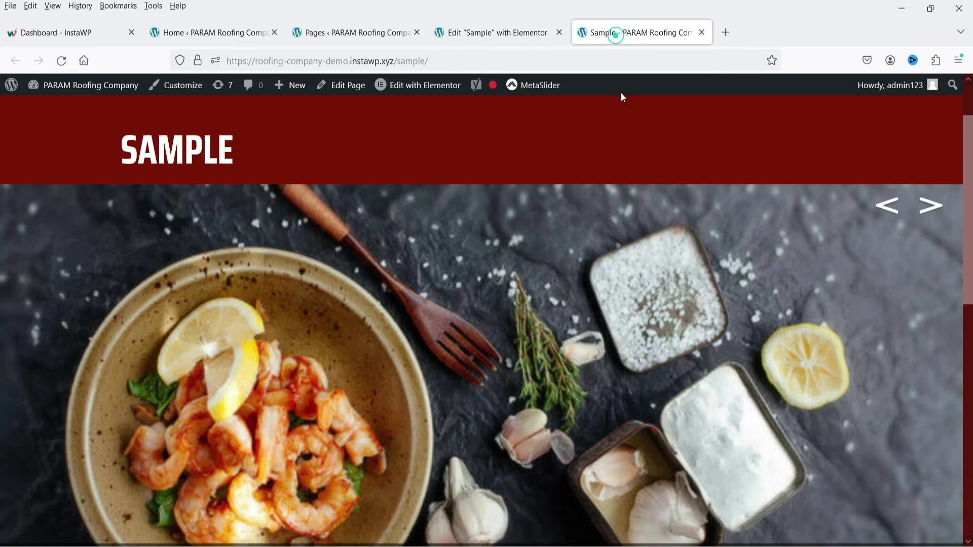
click(61, 60)
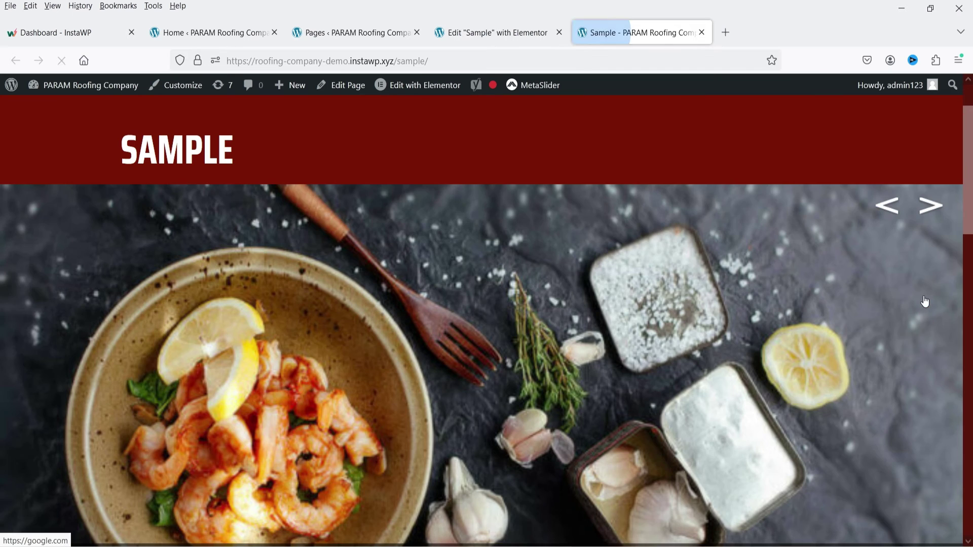
scroll(944, 278, down, 10)
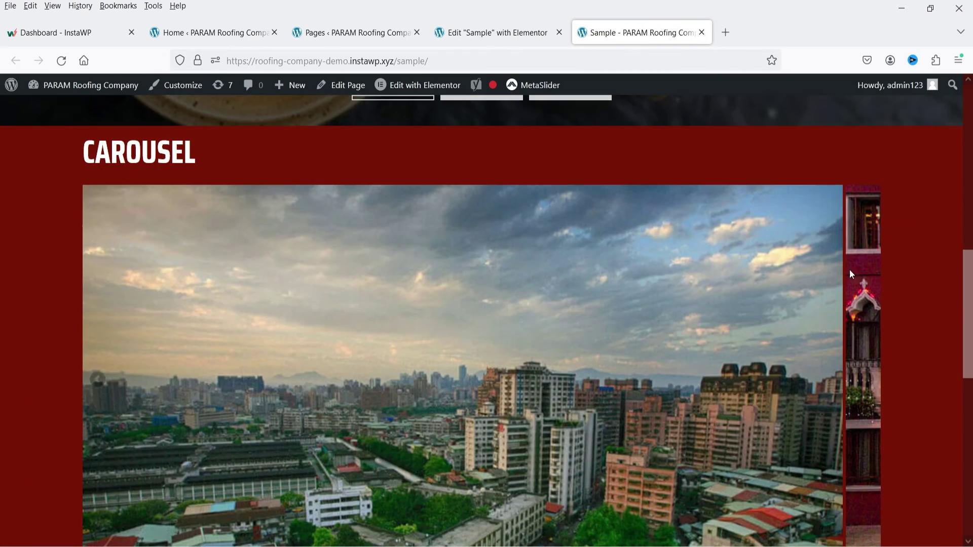
scroll(887, 303, down, 3)
scroll(884, 315, up, 1)
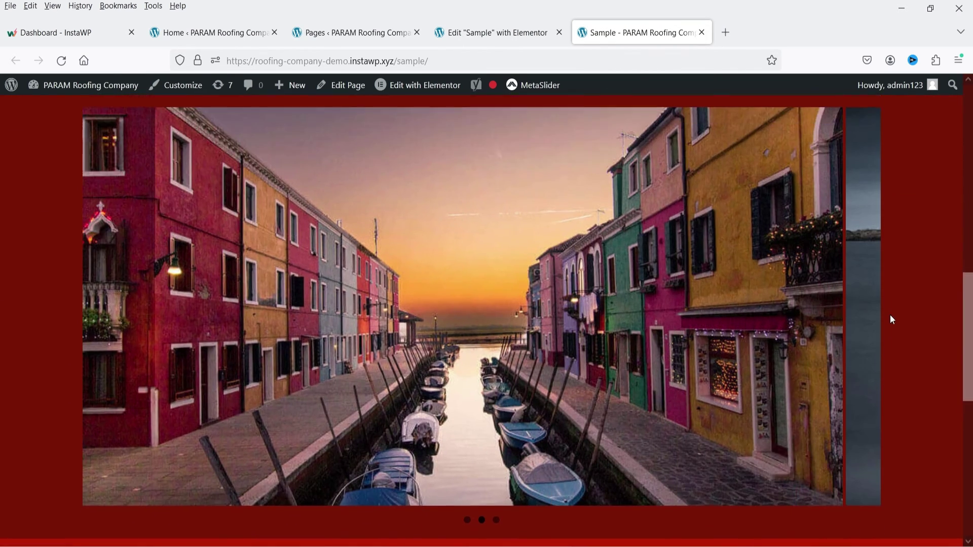
scroll(887, 310, up, 1)
scroll(882, 300, down, 1)
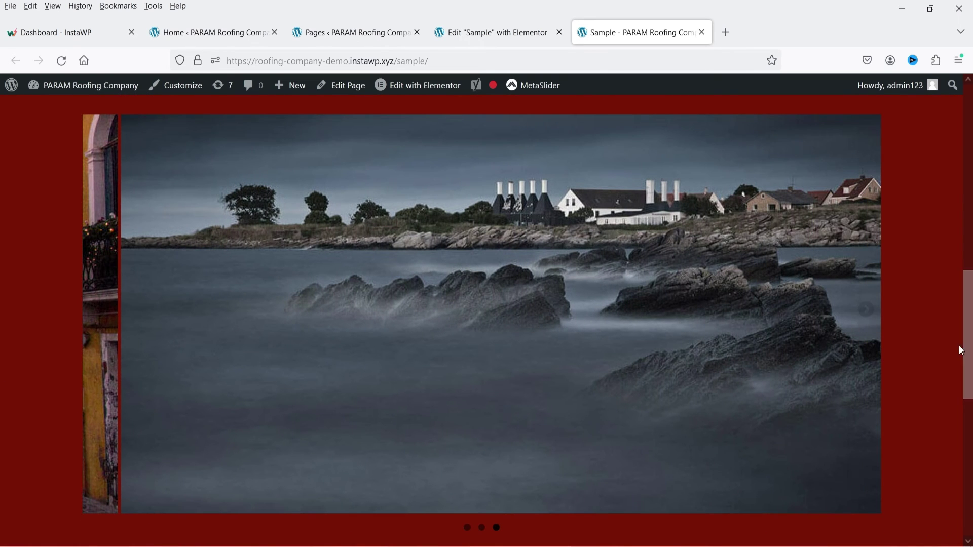
click(866, 313)
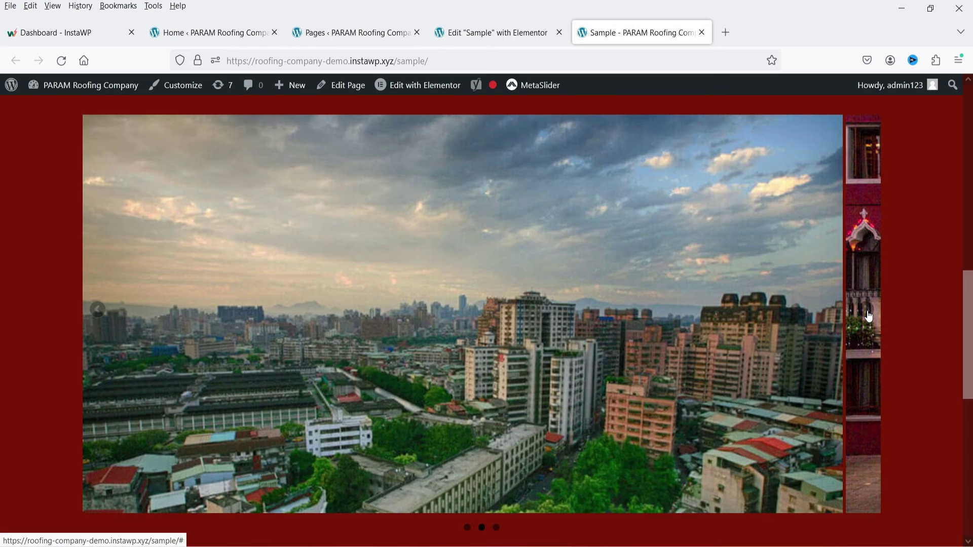
click(866, 311)
click(866, 311)
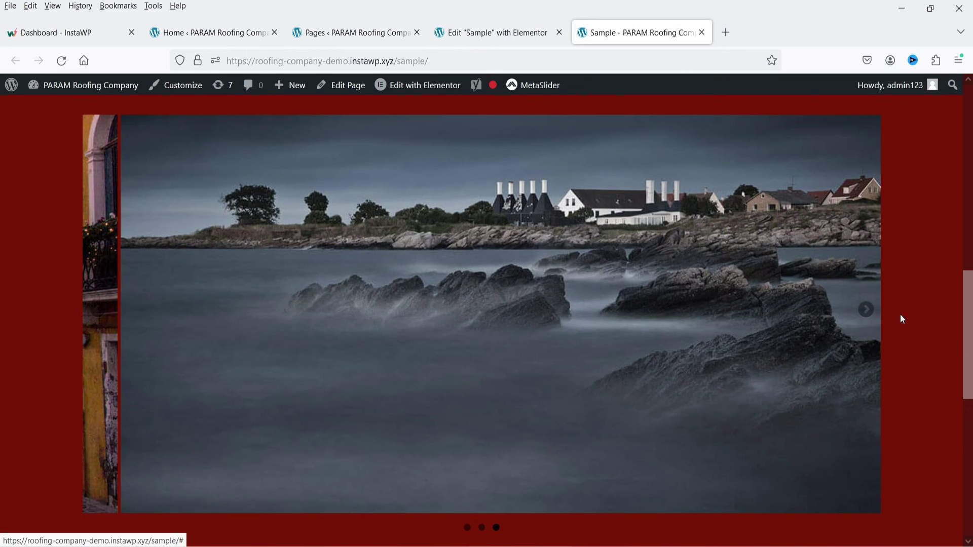
Apply the Bubble theme to the carousel in MetaSlider and save the slideshow.
click(223, 32)
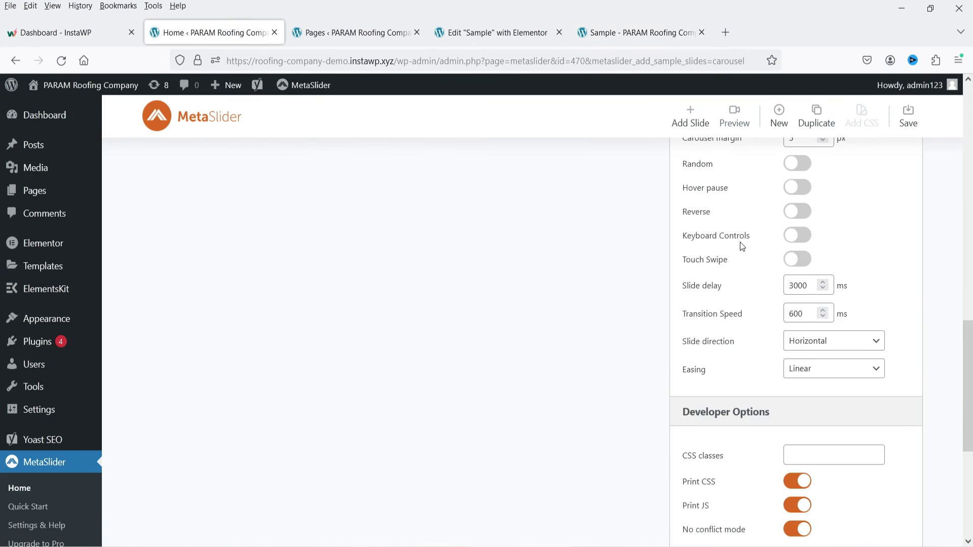
scroll(742, 246, up, 10)
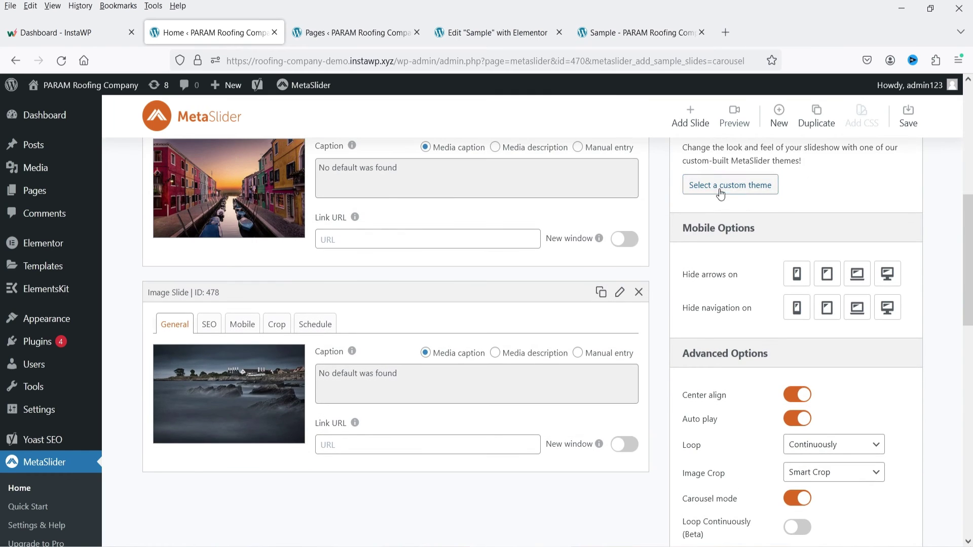
click(720, 185)
click(571, 224)
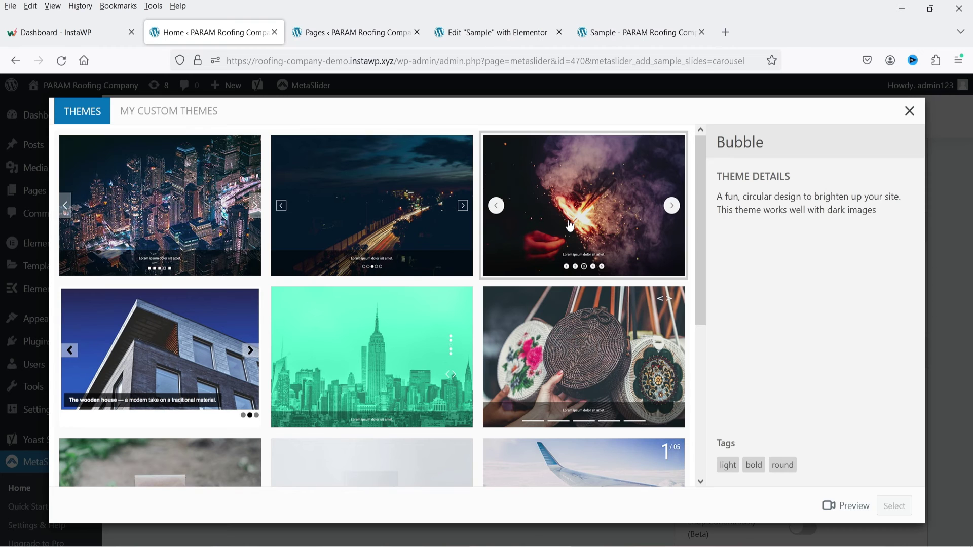
click(601, 218)
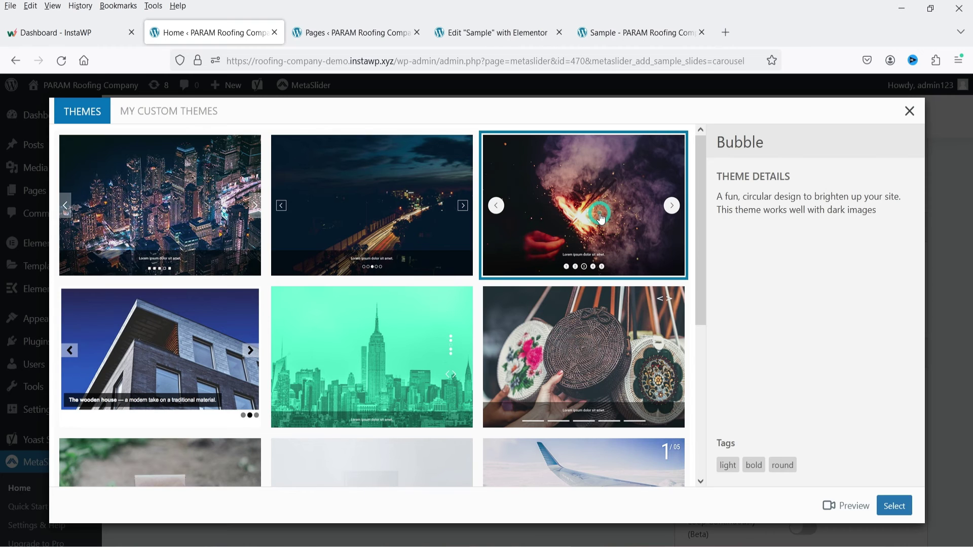
click(905, 515)
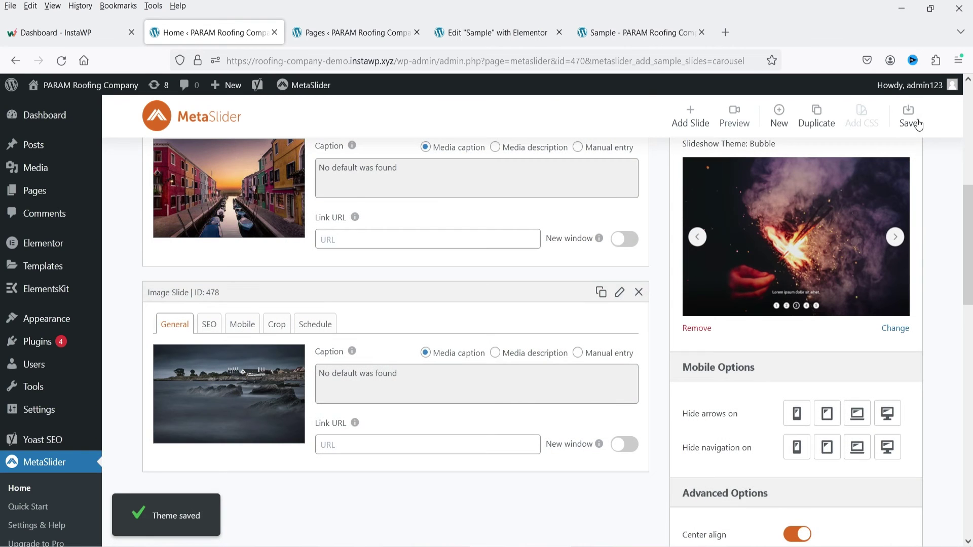
click(917, 124)
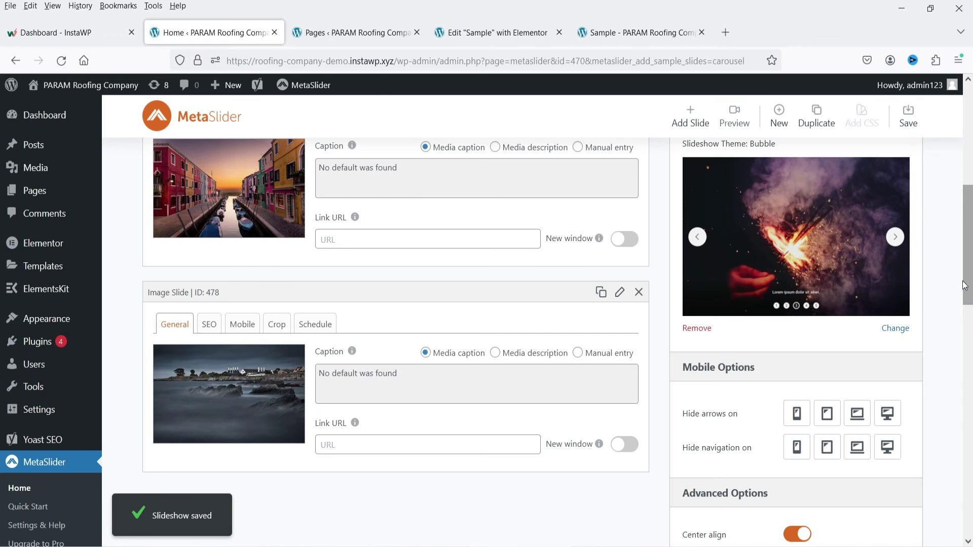
Reload the live Sample page and check the Bubble-themed carousel's arrows and numbered navigation.
click(637, 32)
click(60, 60)
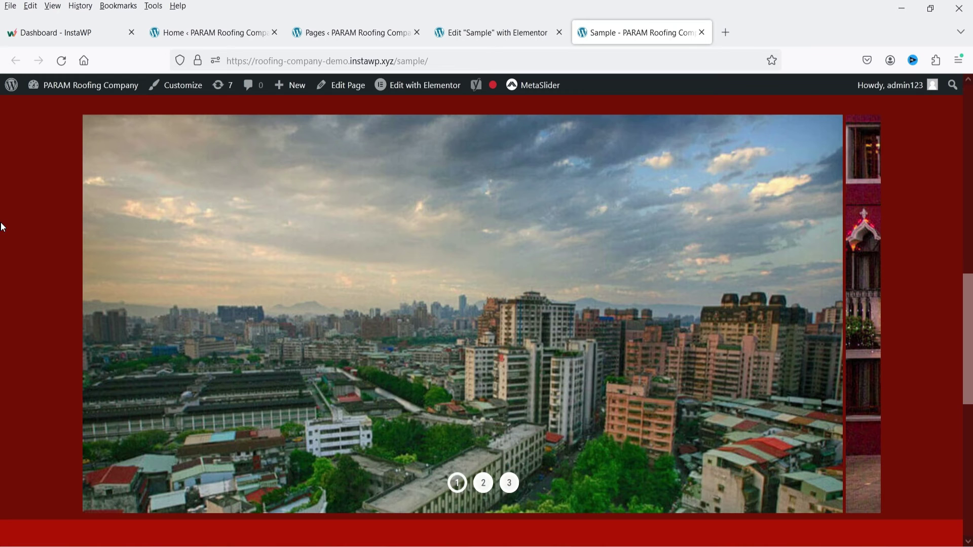
click(845, 314)
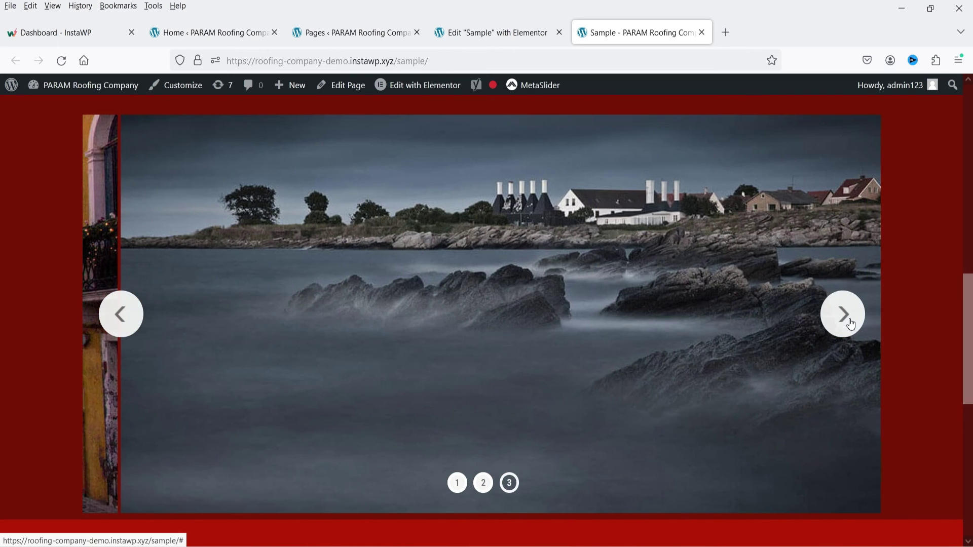
Create a new MetaSlider slideshow from the "Carousel Slideshow with Captions" sample.
click(846, 316)
click(213, 33)
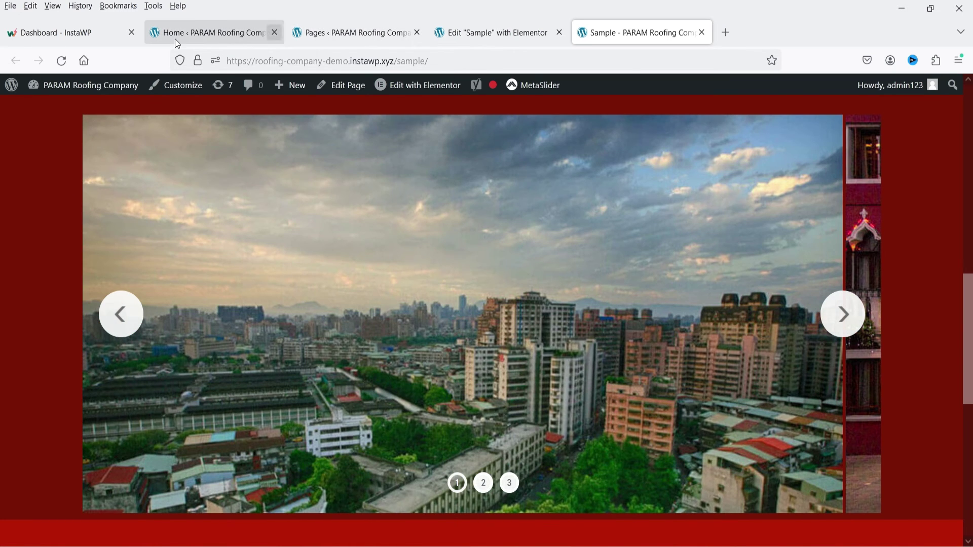
click(19, 488)
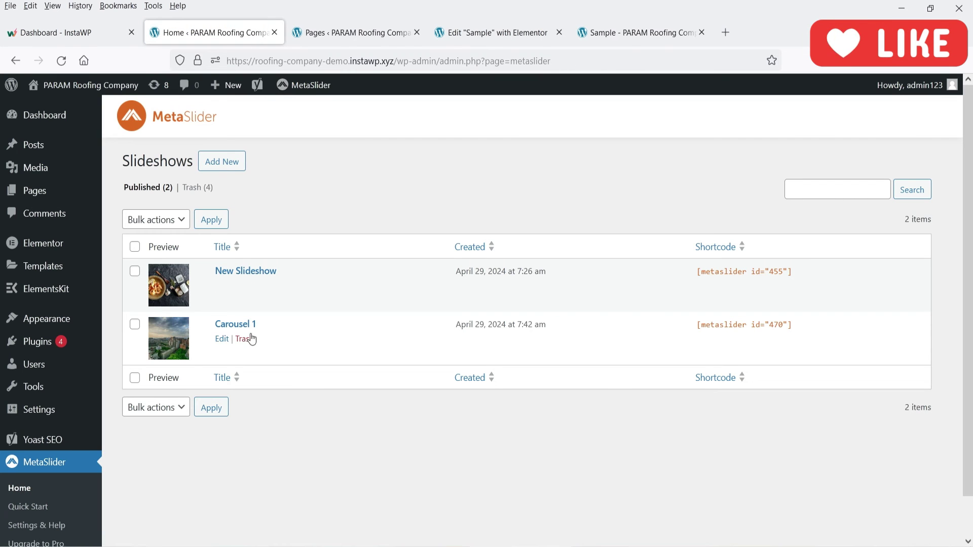
click(221, 161)
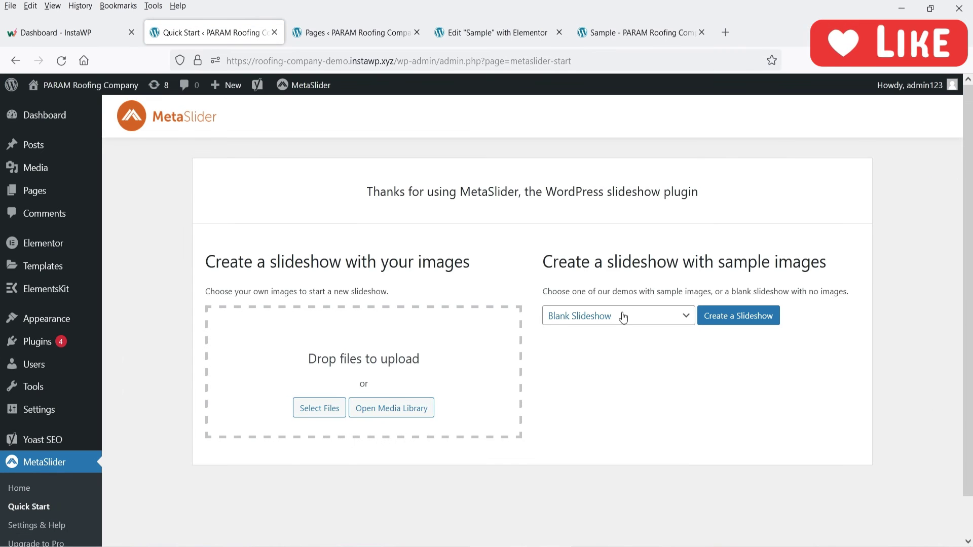
click(621, 316)
click(606, 400)
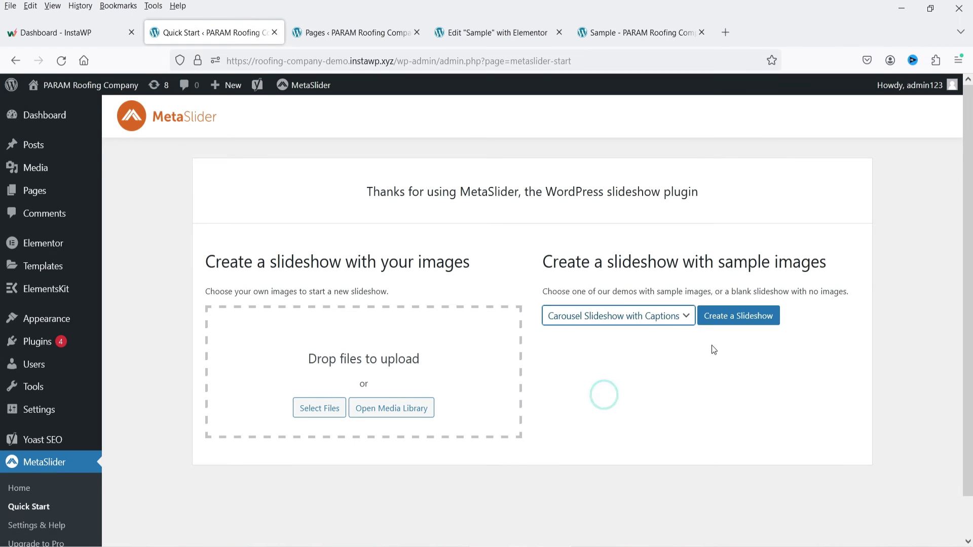
click(728, 323)
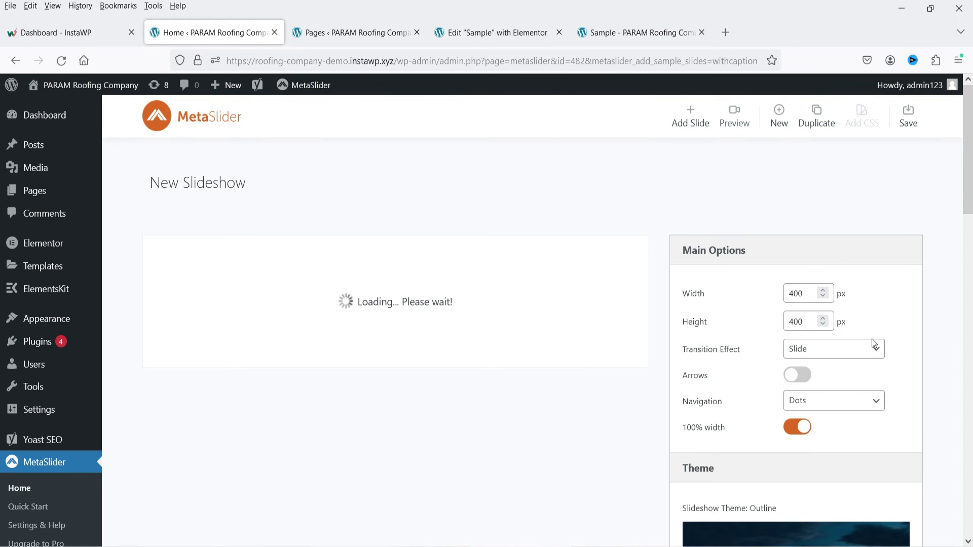
Duplicate the last slide with the bison and replace the copy's image with metal-Roof.jpg from the Media Library.
scroll(362, 267, down, 3)
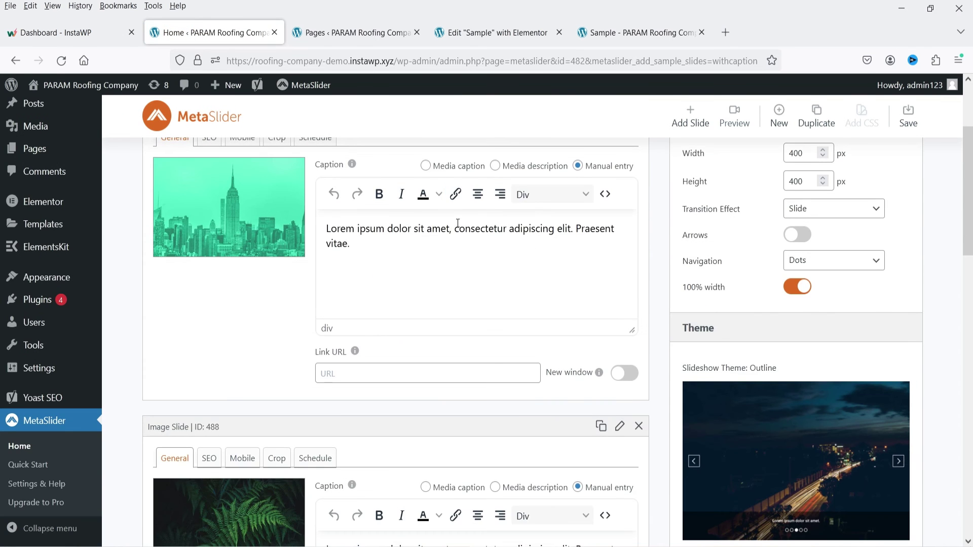
scroll(362, 261, down, 15)
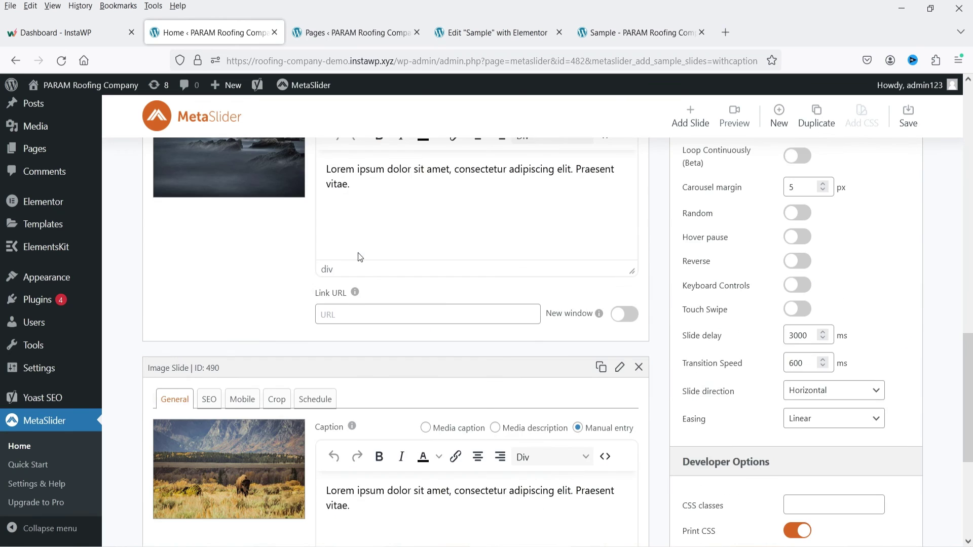
scroll(364, 259, down, 2)
scroll(350, 279, up, 3)
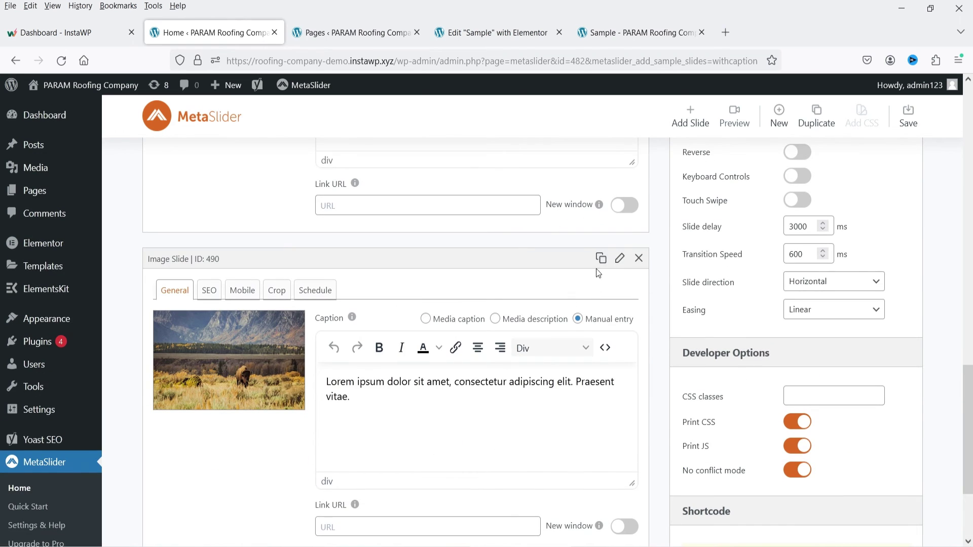
click(602, 259)
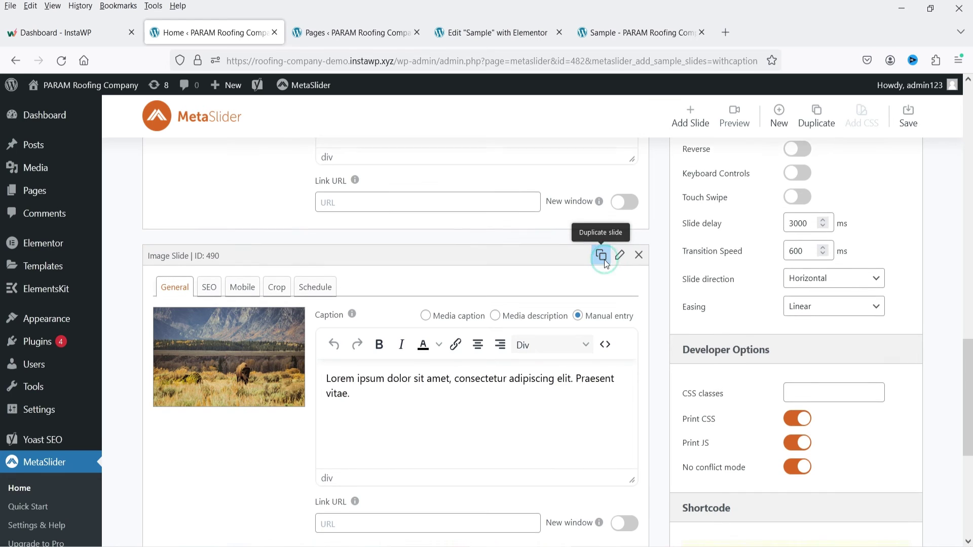
click(238, 391)
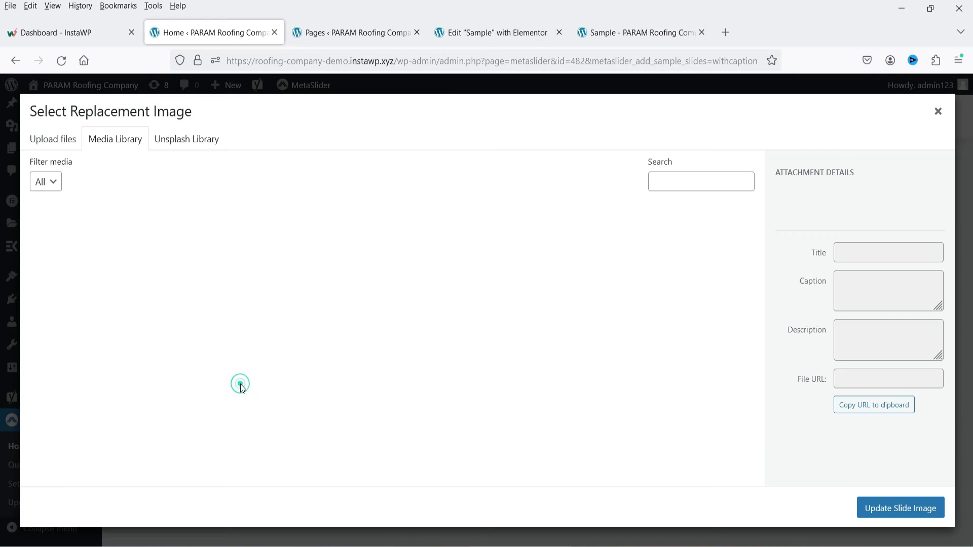
click(651, 385)
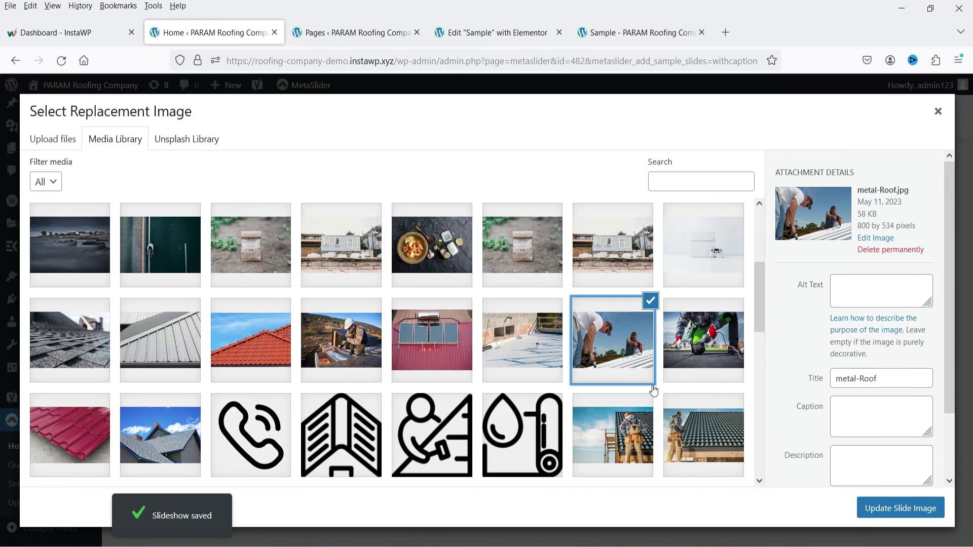
click(892, 506)
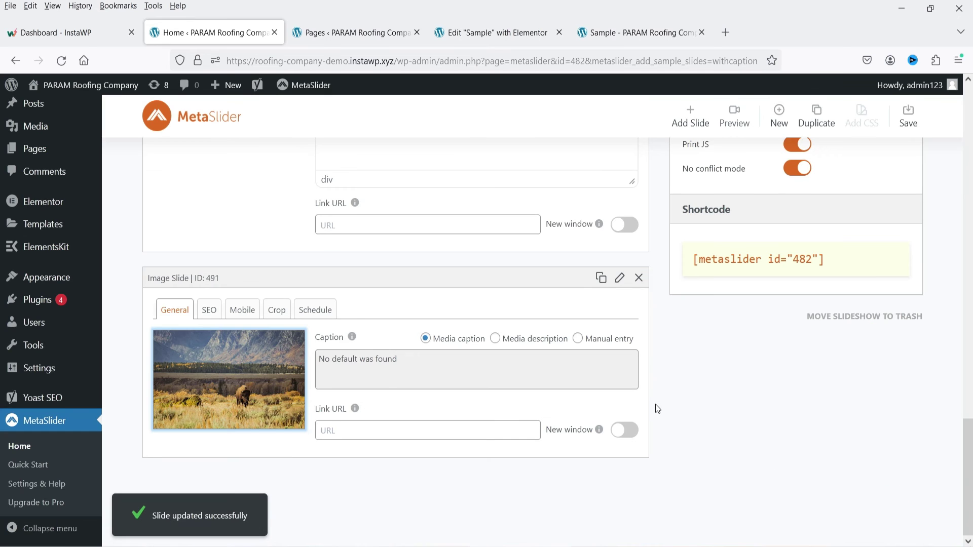
click(601, 278)
scroll(505, 304, down, 4)
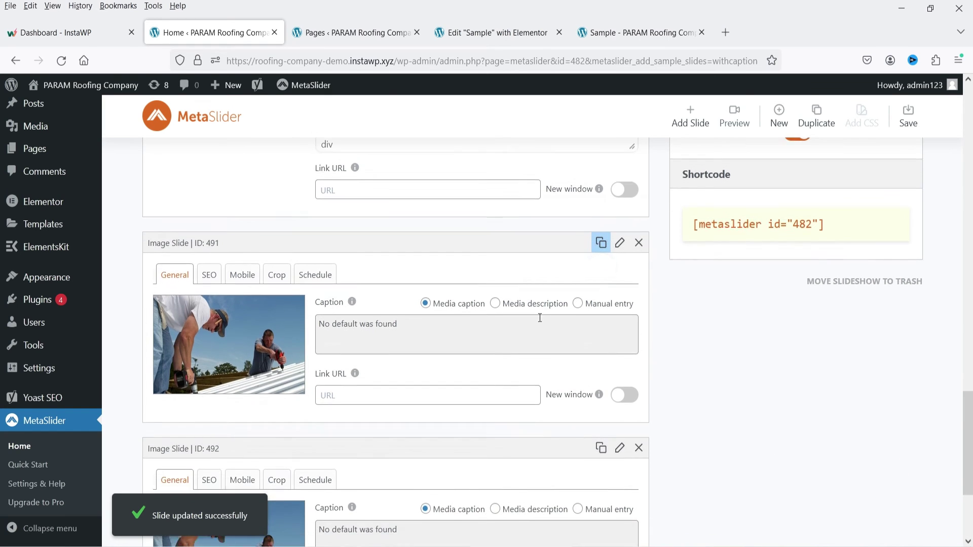
click(228, 370)
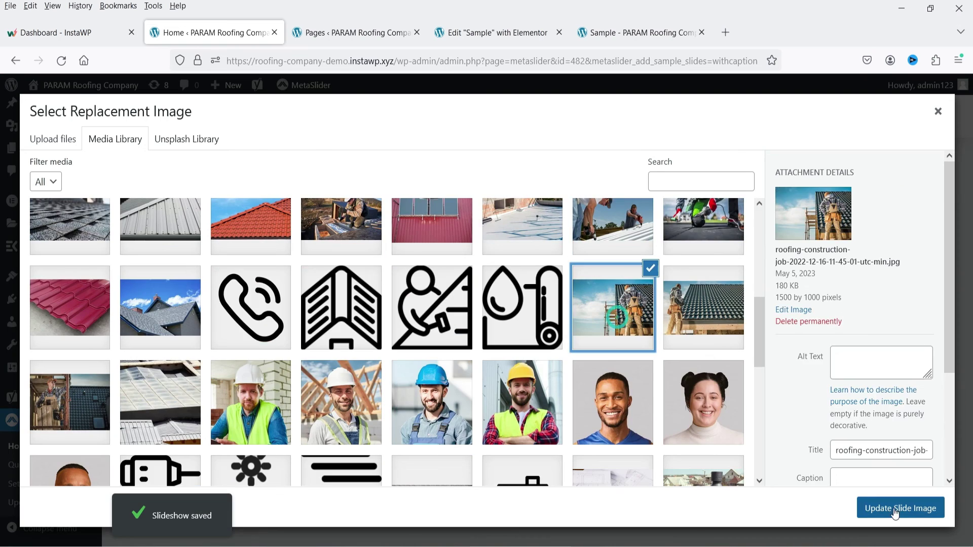
click(900, 509)
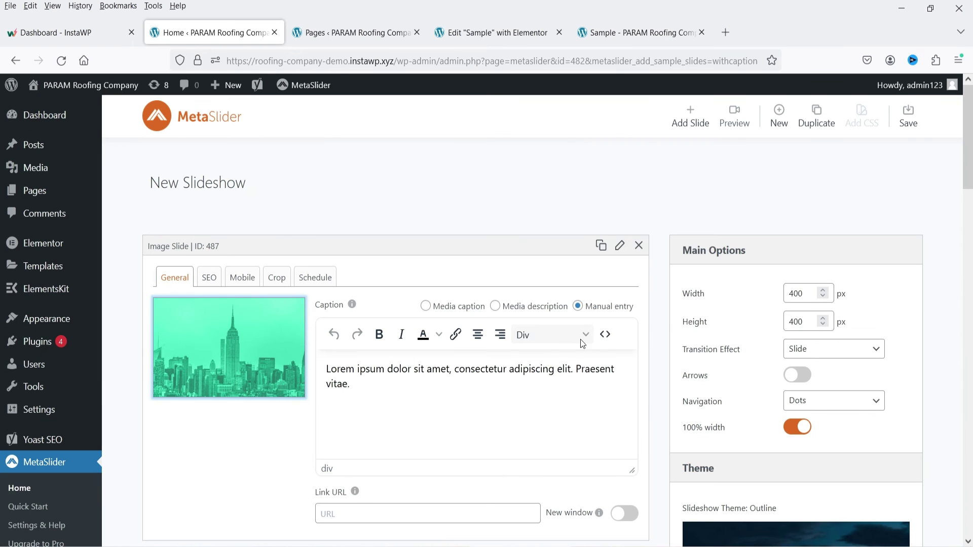
Try the Media caption source on the first slide, restore Manual entry, and review its caption text.
click(426, 307)
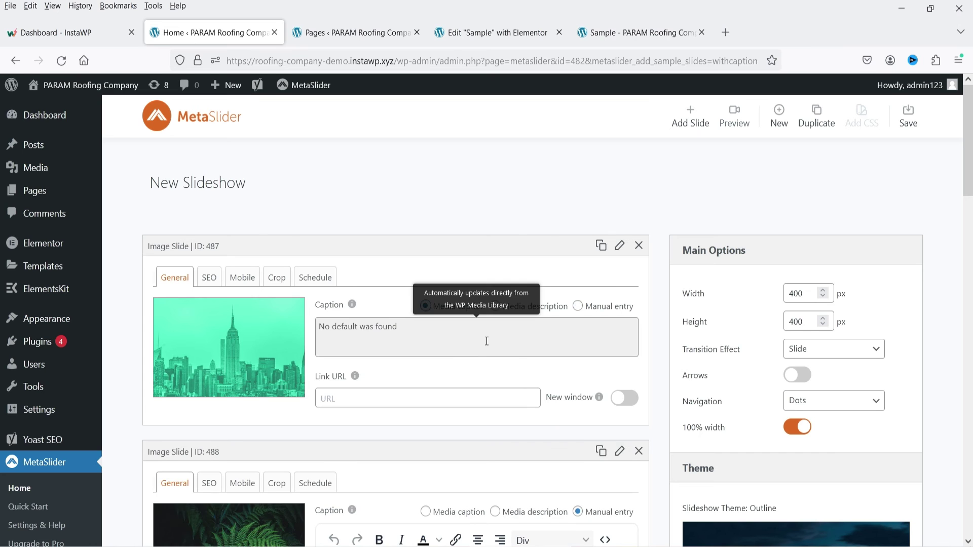
click(429, 325)
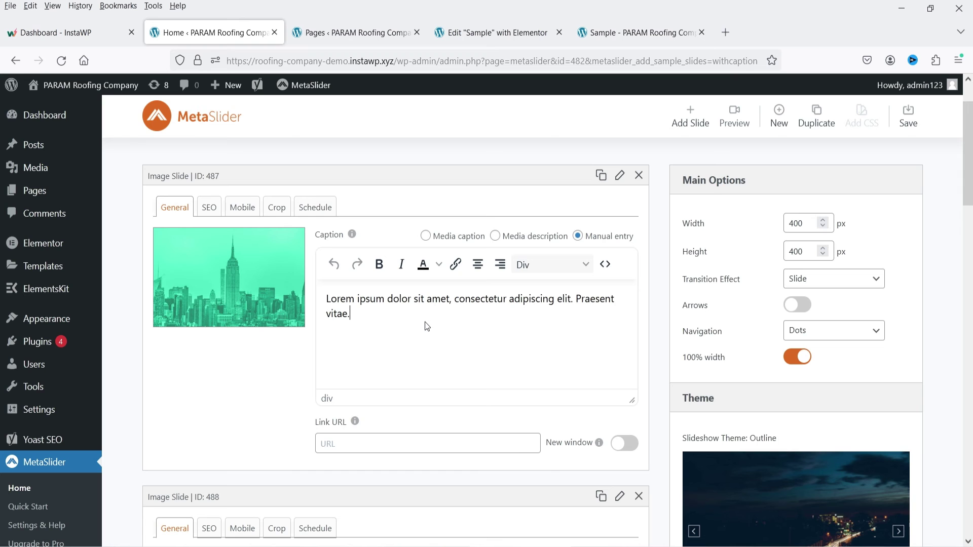
click(421, 319)
triple_click(377, 319)
click(465, 352)
scroll(450, 392, up, 2)
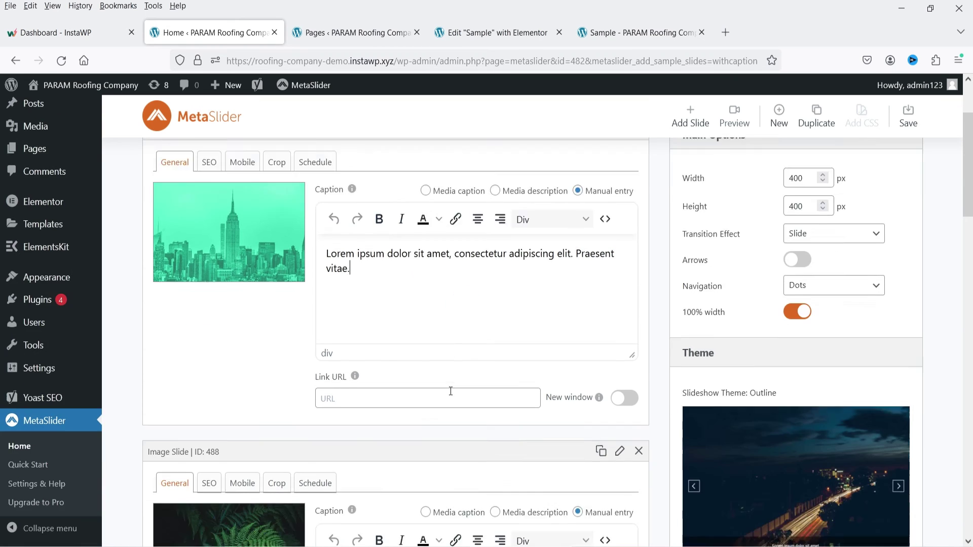
scroll(1, 295, down, 5)
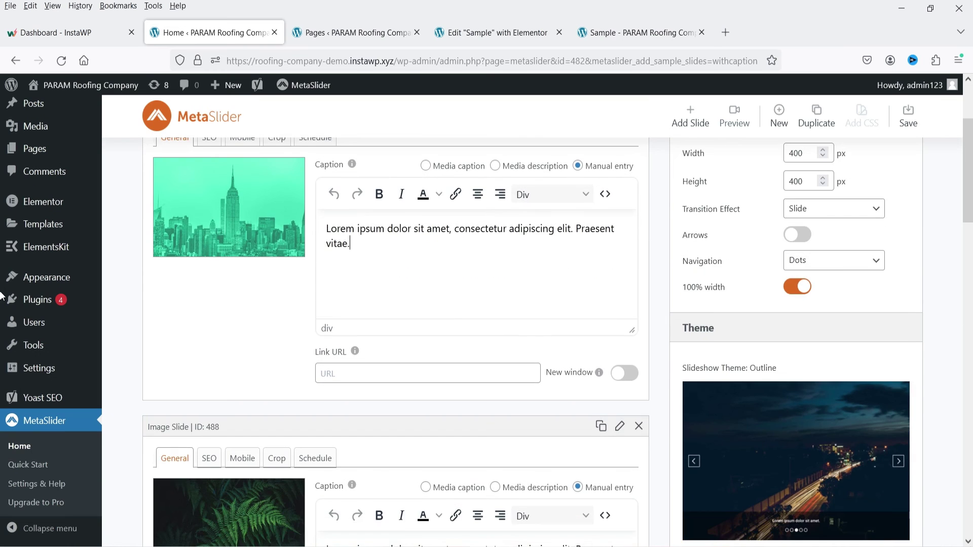
scroll(2, 294, up, 5)
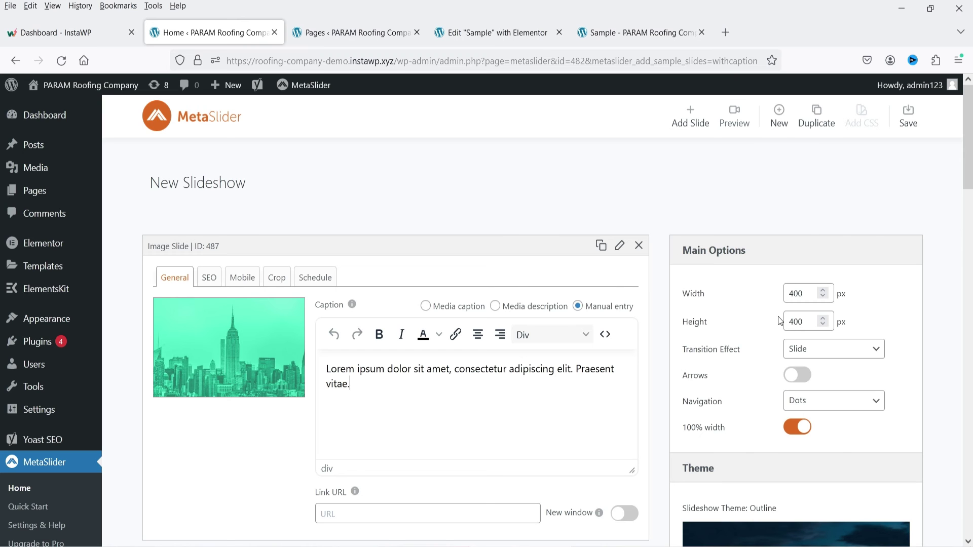
Set the slideshow's transition effect to Fade, turn on its arrows, and save the slideshow.
scroll(949, 203, down, 2)
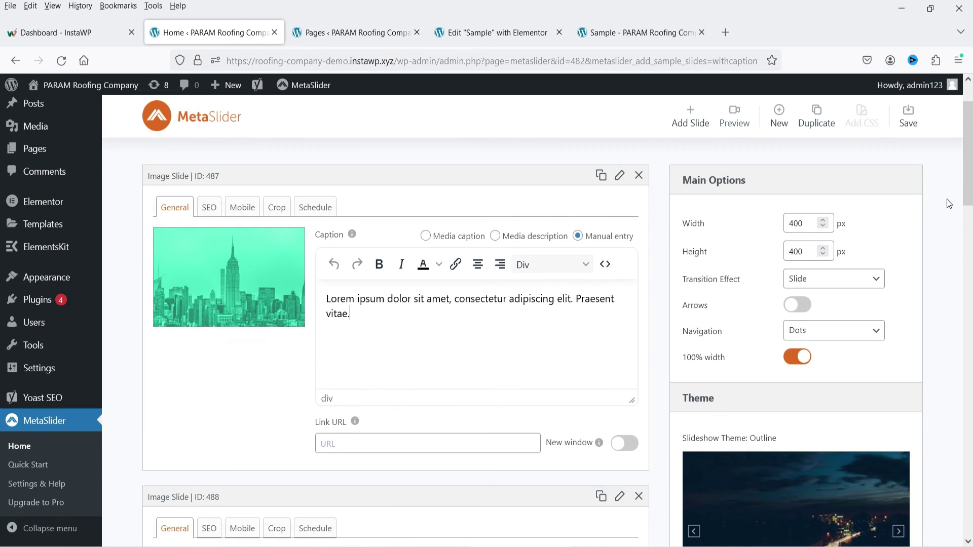
click(785, 282)
click(856, 300)
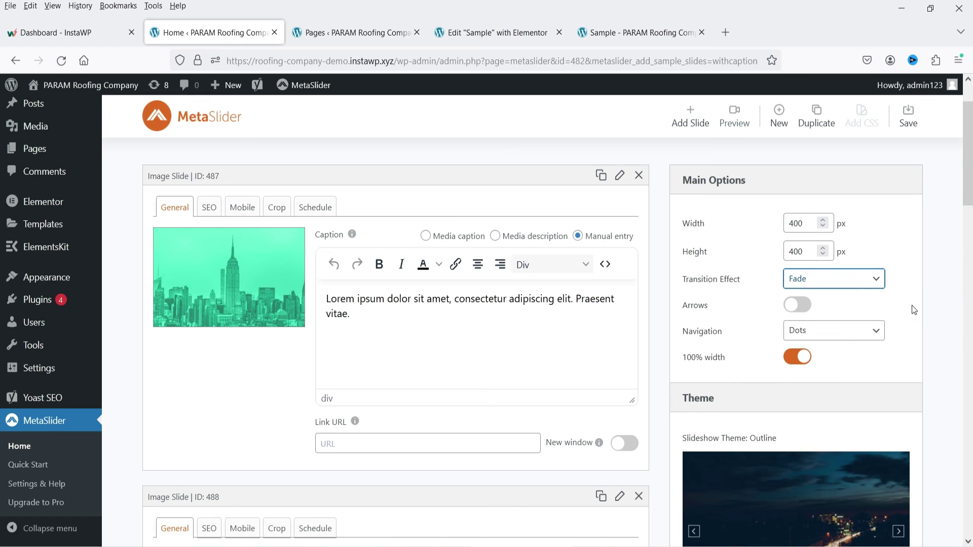
click(803, 314)
scroll(929, 310, down, 5)
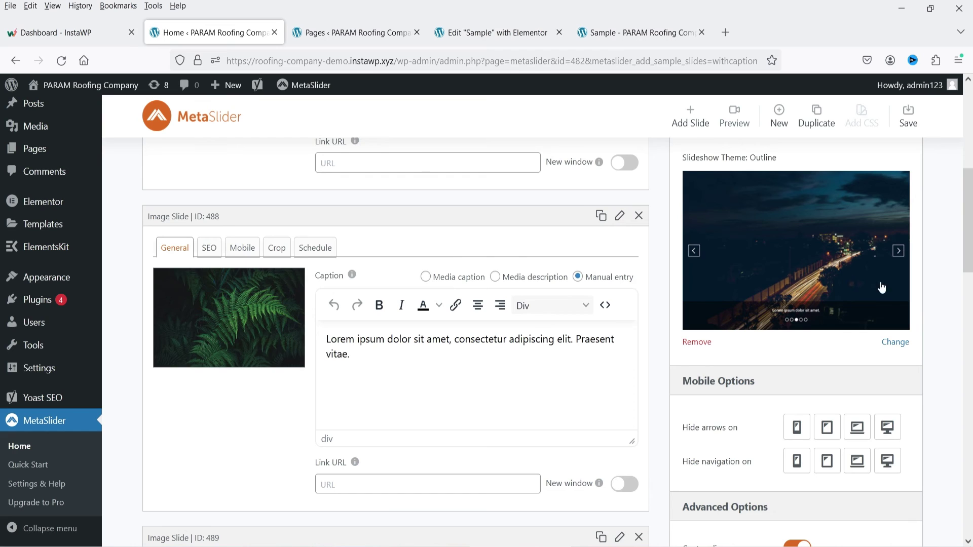
click(908, 116)
Copy the captioned carousel's shortcode [metaslider id="482"].
scroll(944, 241, down, 15)
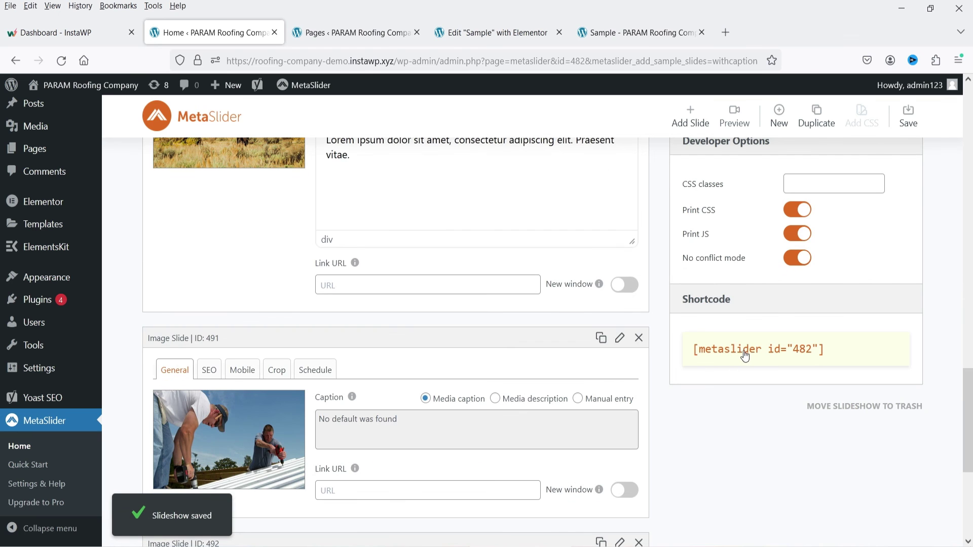
click(745, 356)
key(ctrl+c)
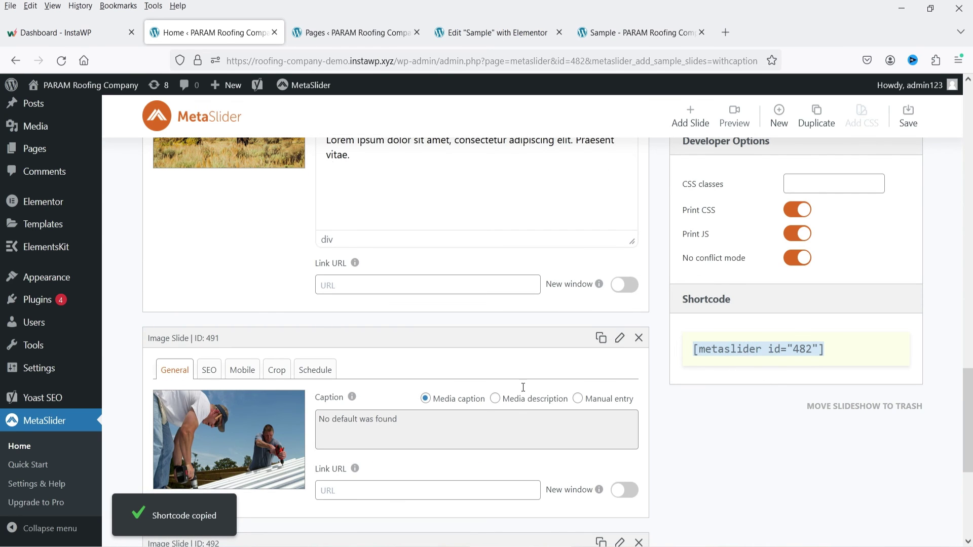
In the Sample page's Elementor editor, add a single-column structure below the carousel with the heading "carousel with caption".
click(486, 32)
scroll(542, 300, down, 6)
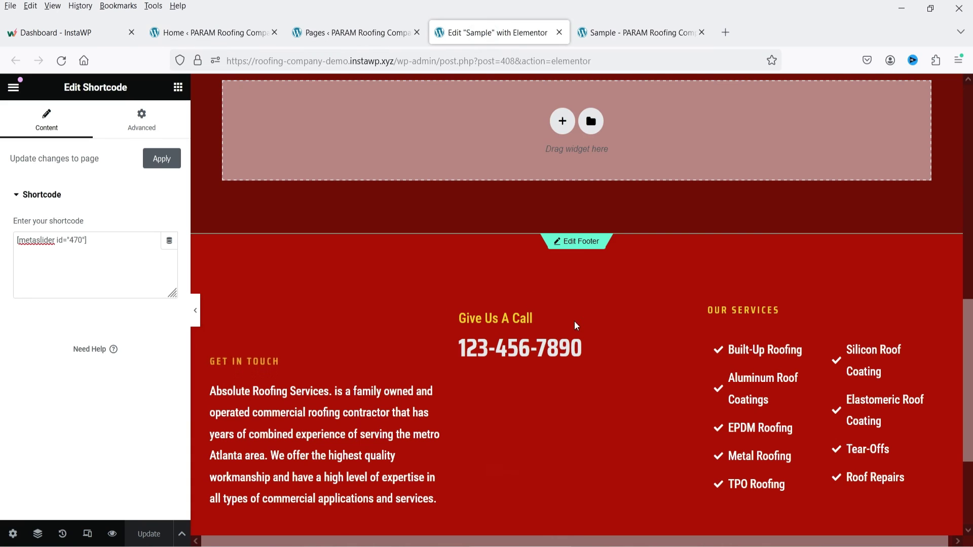
scroll(572, 304, up, 10)
scroll(577, 325, down, 8)
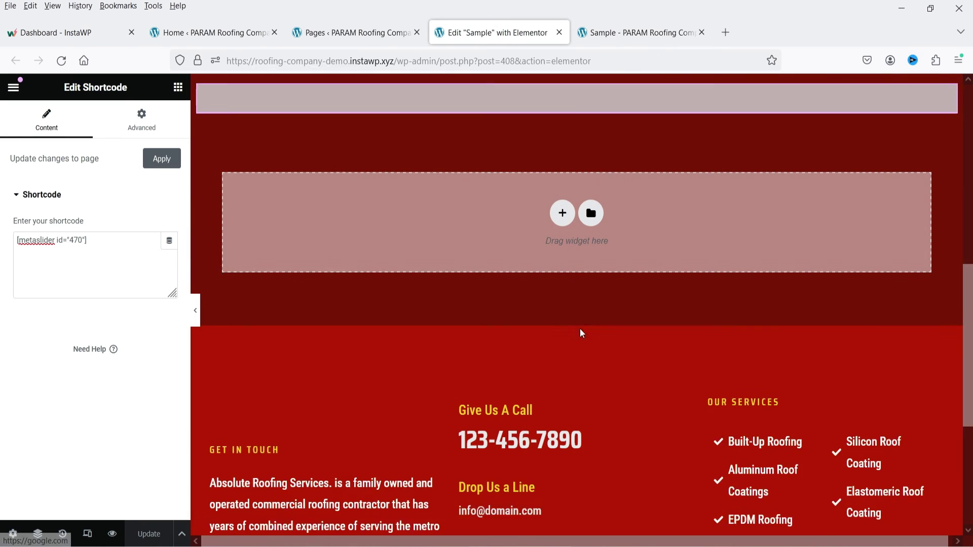
scroll(558, 329, up, 3)
click(561, 331)
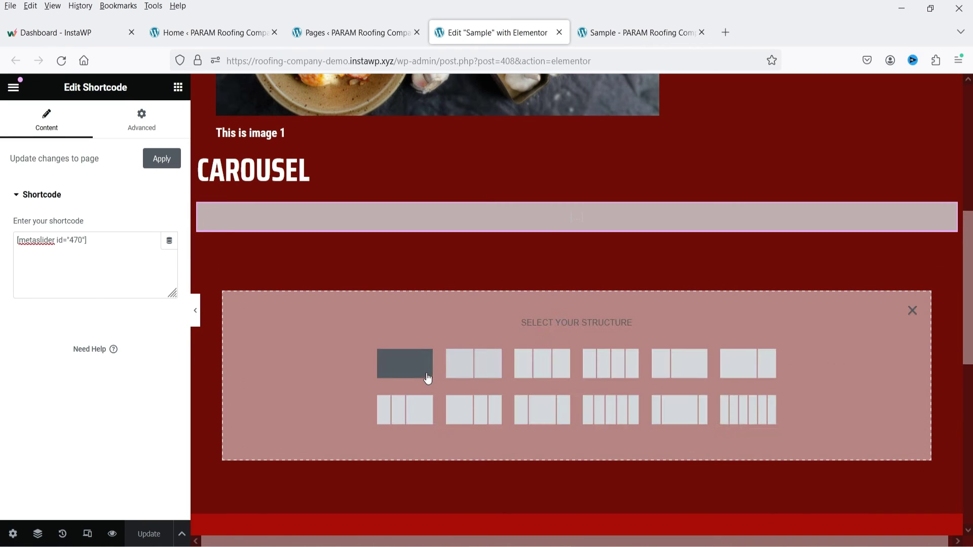
click(428, 378)
click(178, 87)
drag(139, 297, 284, 251)
key(ctrl+a)
text(carousel with capt)
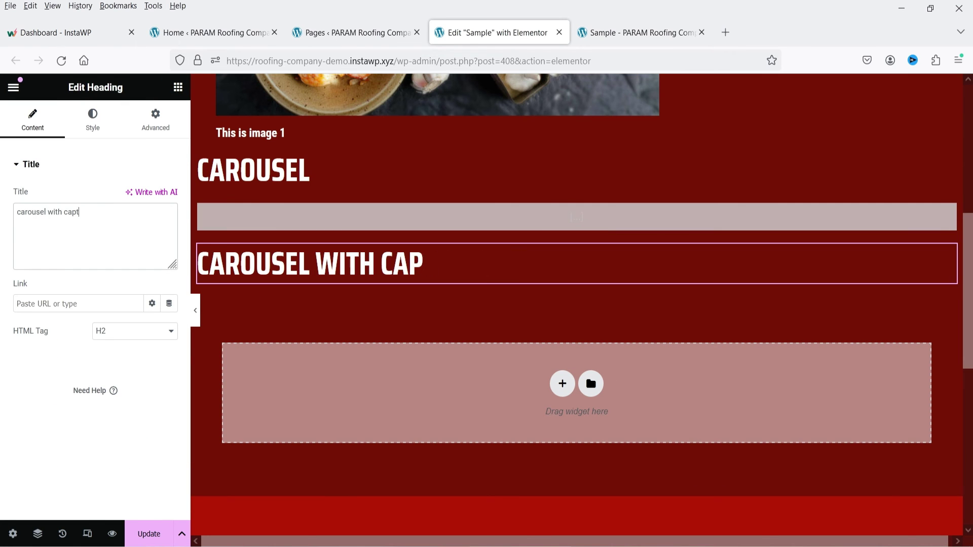
text(ion)
Add a Shortcode widget below the "carousel with caption" heading with [metaslider id="482"], and update the page.
click(178, 87)
click(60, 155)
text(short)
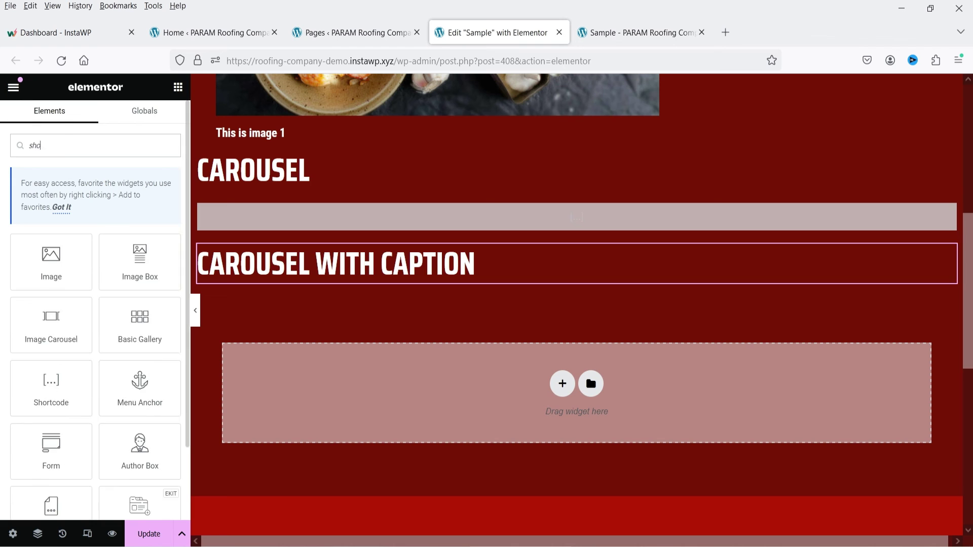
drag(85, 269, 459, 272)
click(83, 254)
key(ctrl+v)
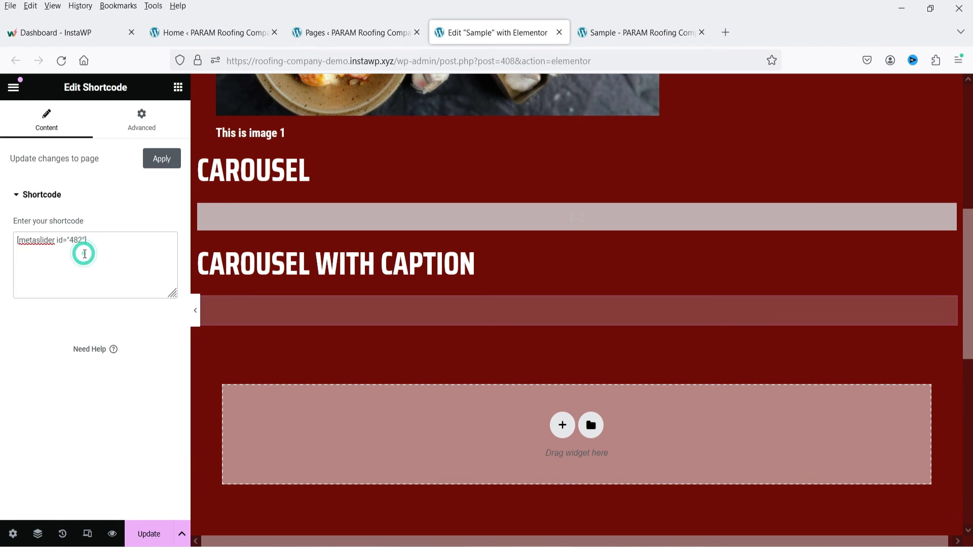
click(148, 532)
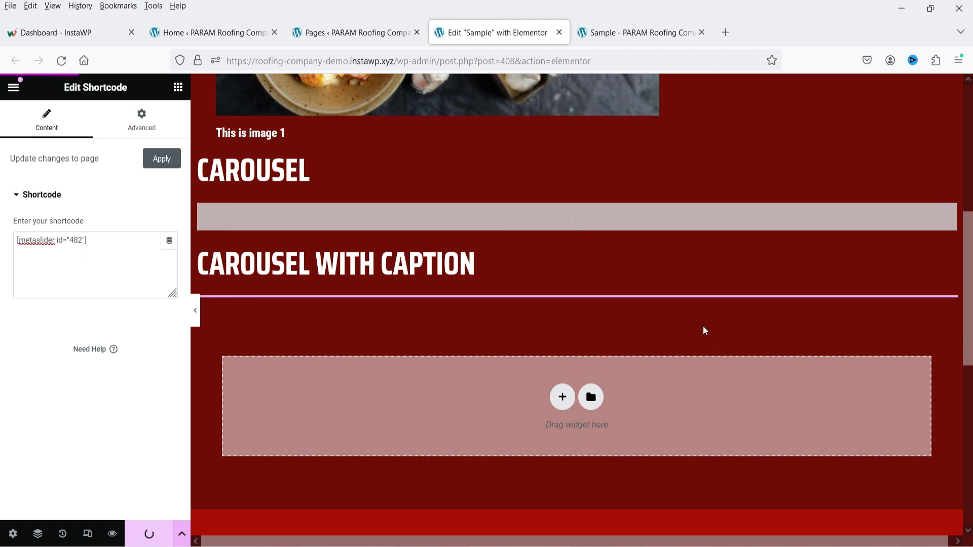
Reload the live Sample page and check the captioned carousel by advancing through its slides.
click(637, 33)
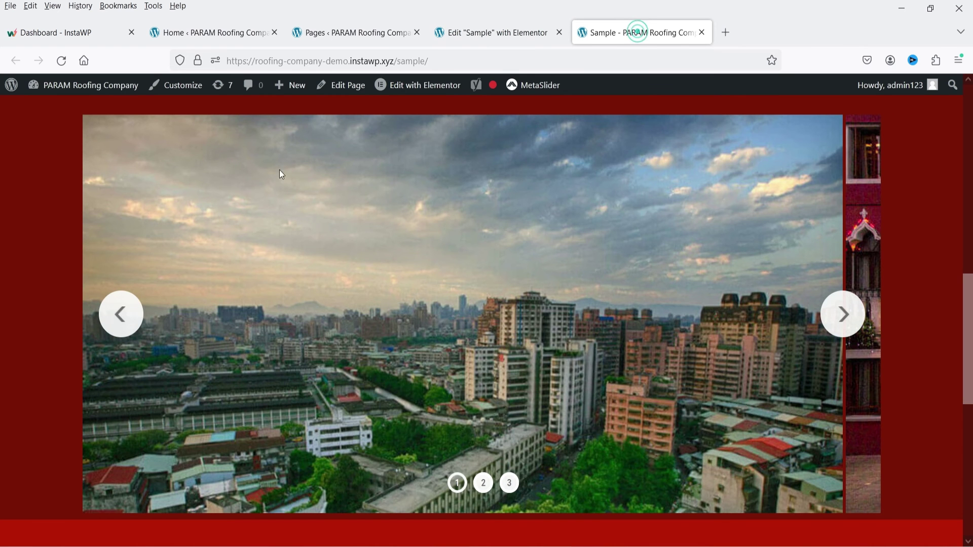
click(62, 61)
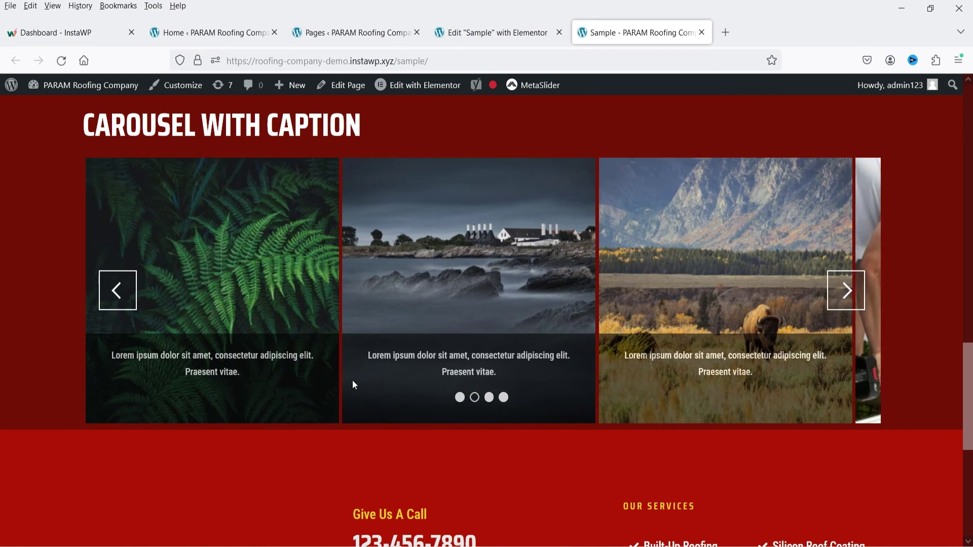
click(845, 291)
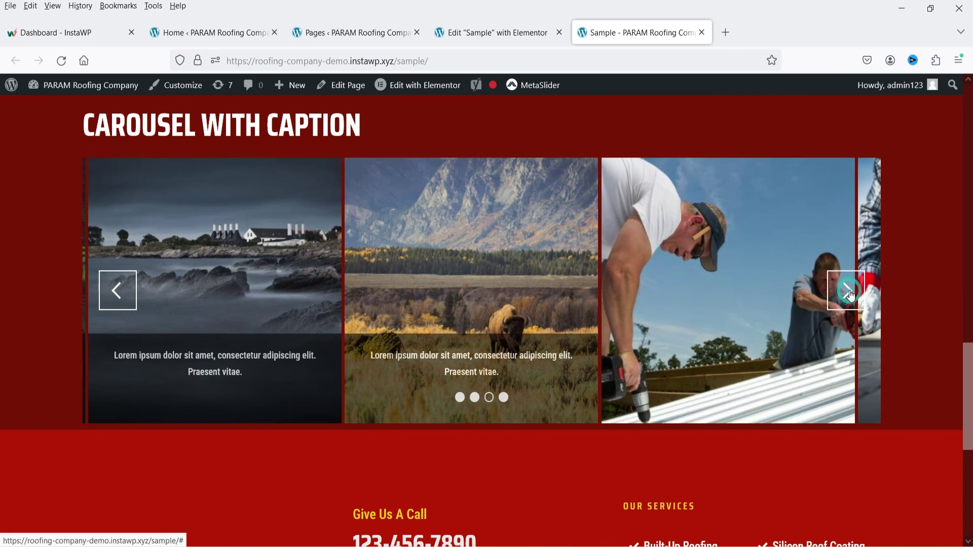
click(850, 295)
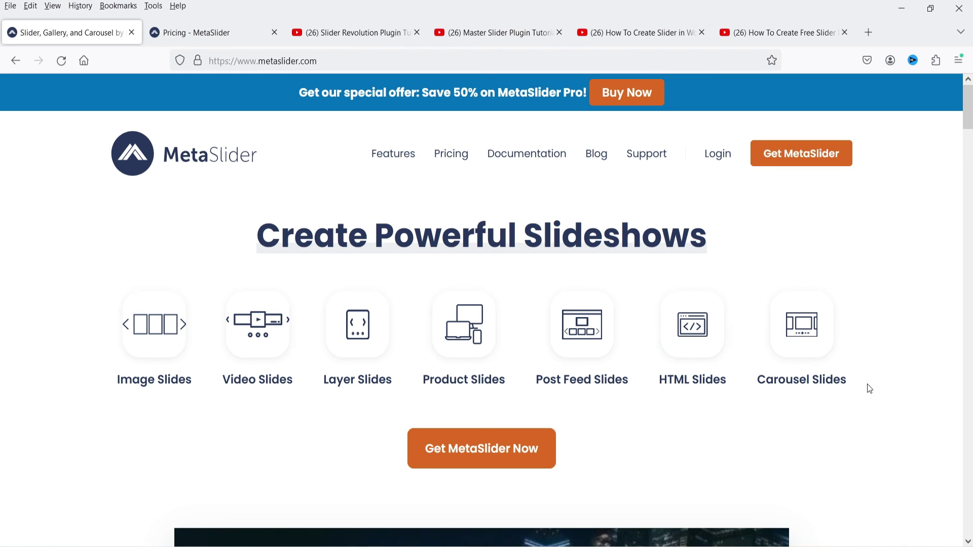
Review the MetaSlider website's homepage and compare the licence plans and features on its pricing page.
scroll(849, 282, down, 6)
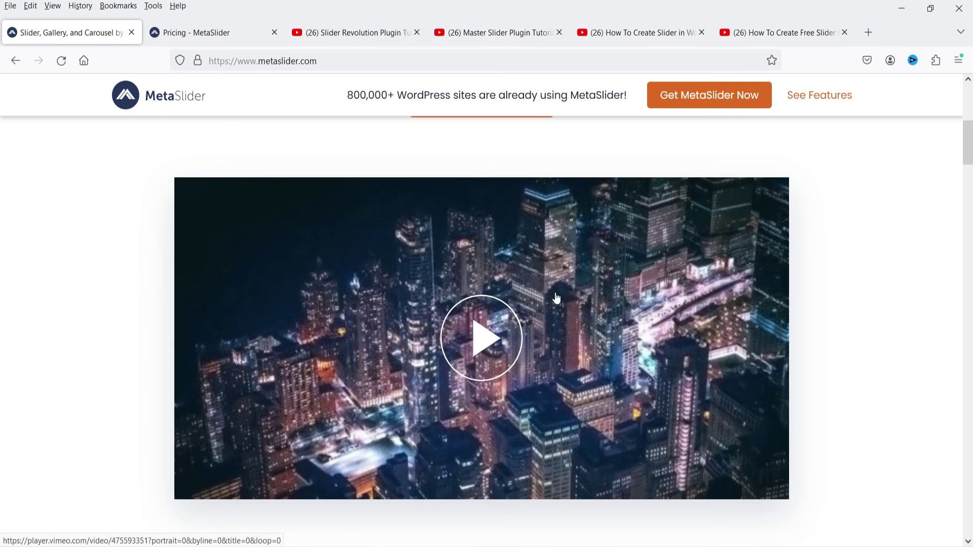
scroll(193, 104, up, 6)
click(192, 32)
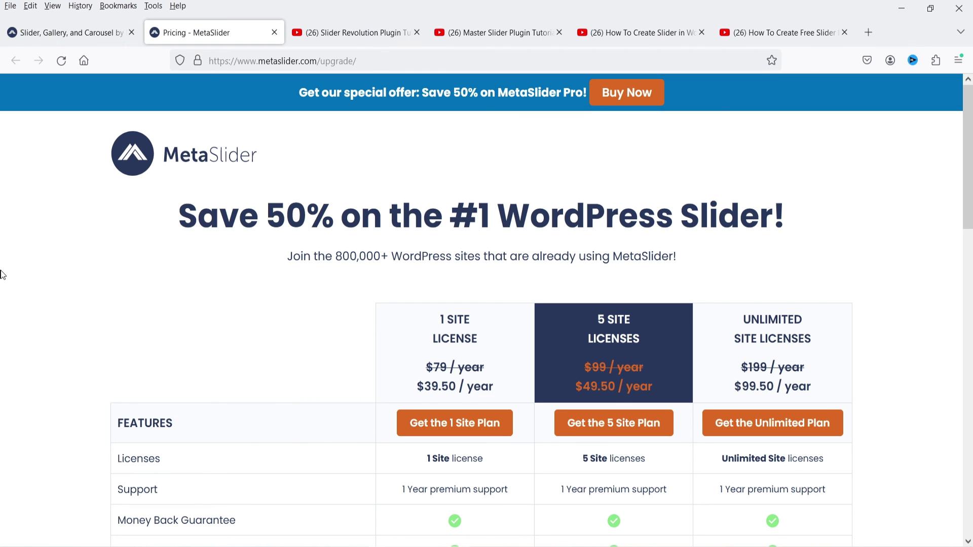
scroll(11, 294, down, 3)
scroll(11, 294, down, 4)
scroll(554, 374, up, 5)
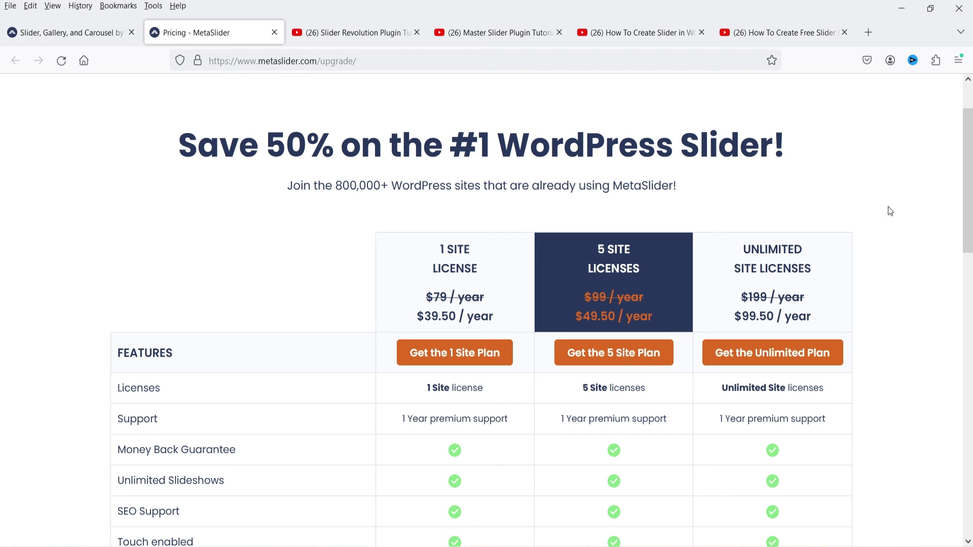
scroll(891, 211, down, 15)
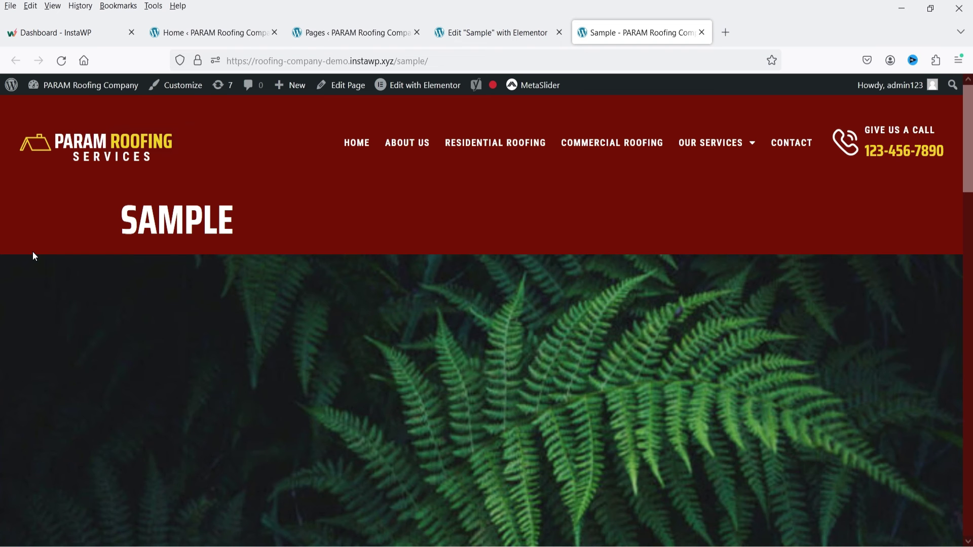